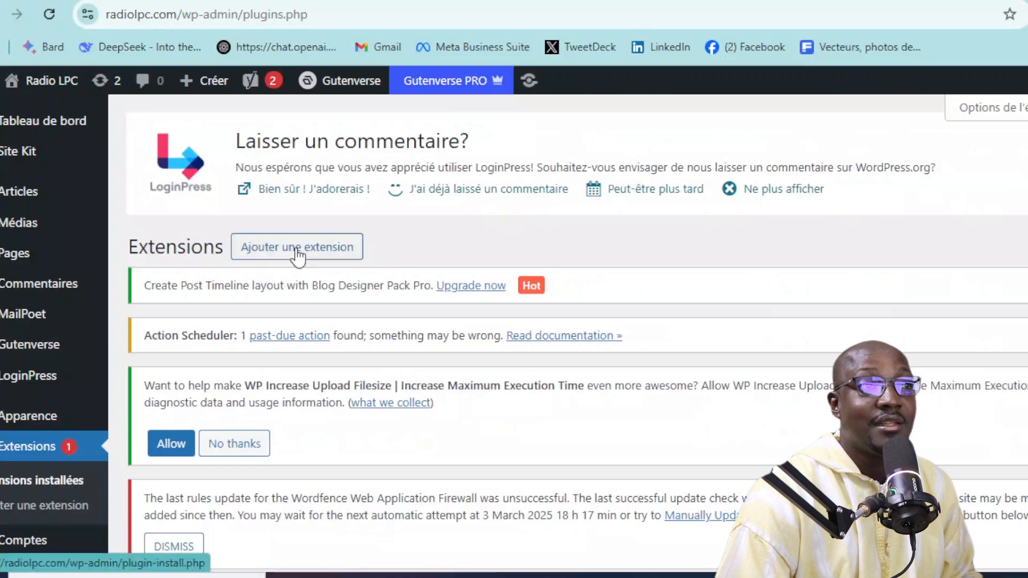
Search the plugin directory for "gutenverse new" from the page for adding extensions.
click(296, 250)
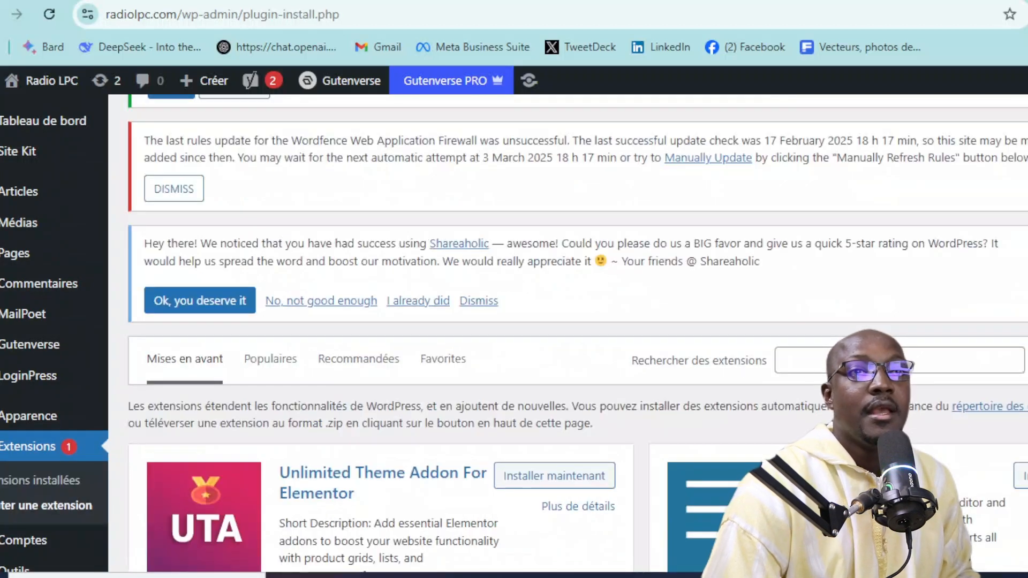
click(899, 360)
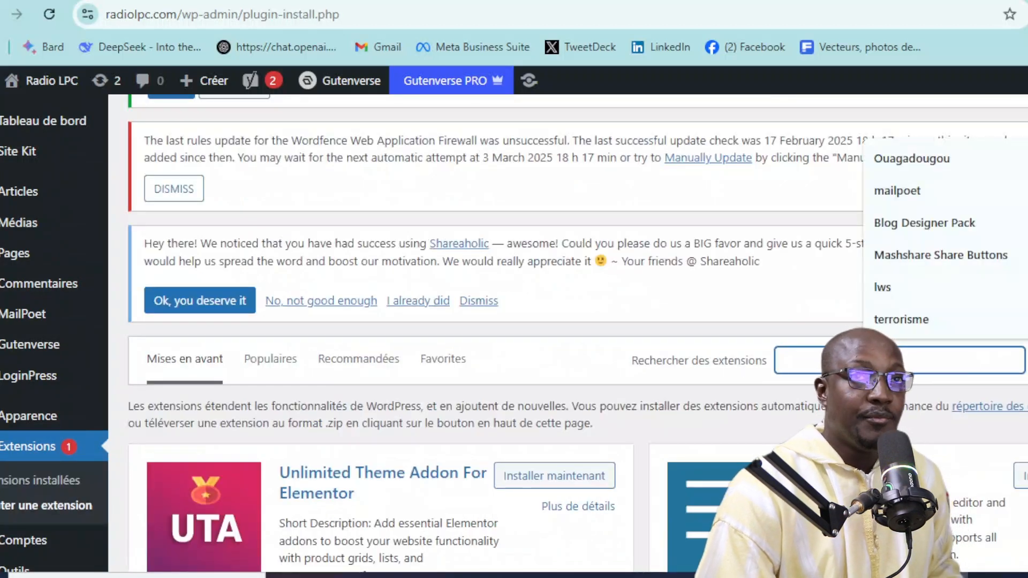
text(gute)
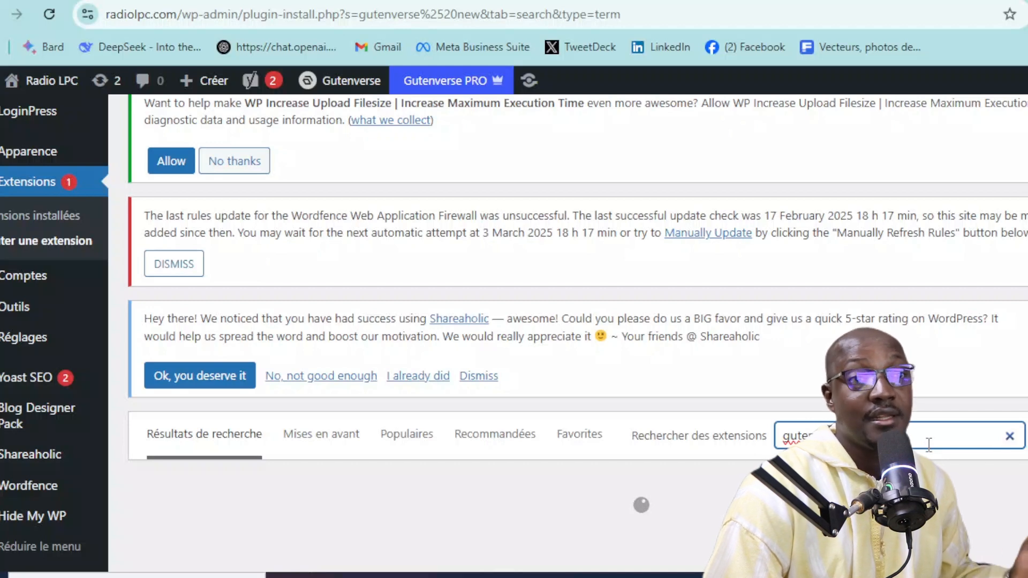
scroll(929, 445, down, 5)
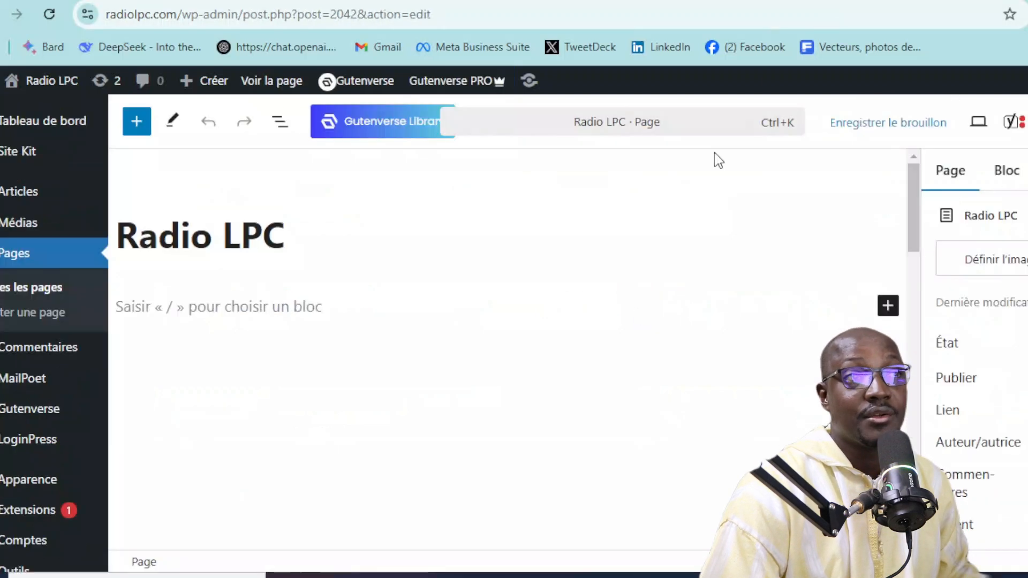
Open the full block library for the empty block below the Radio LPC page title.
scroll(558, 343, down, 4)
scroll(560, 343, up, 4)
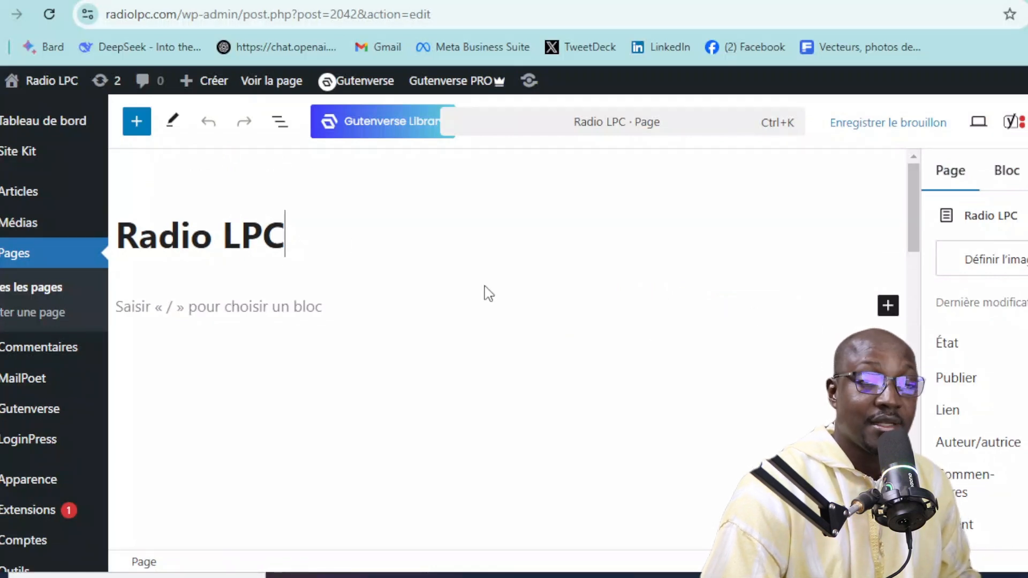
click(887, 308)
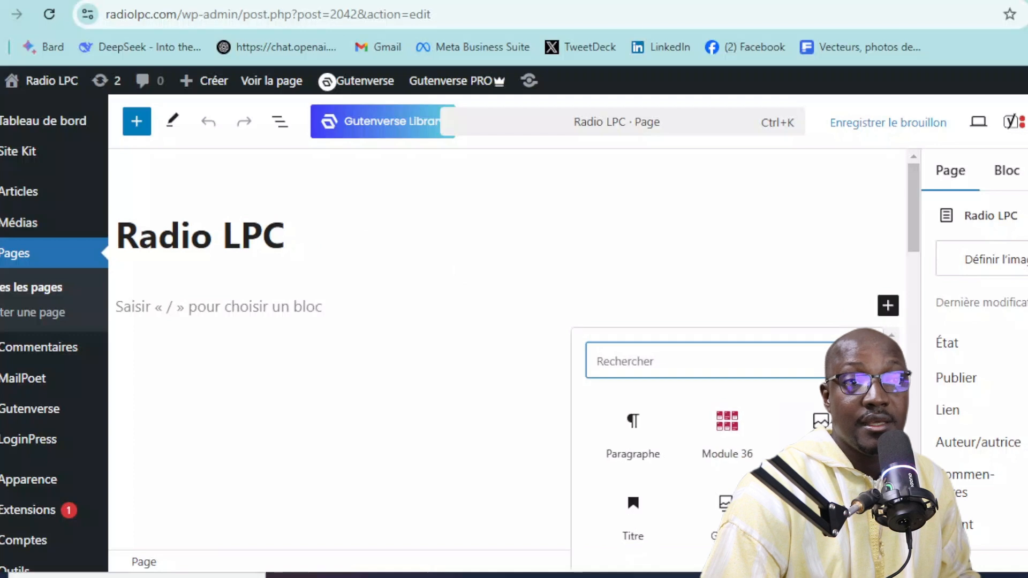
click(701, 551)
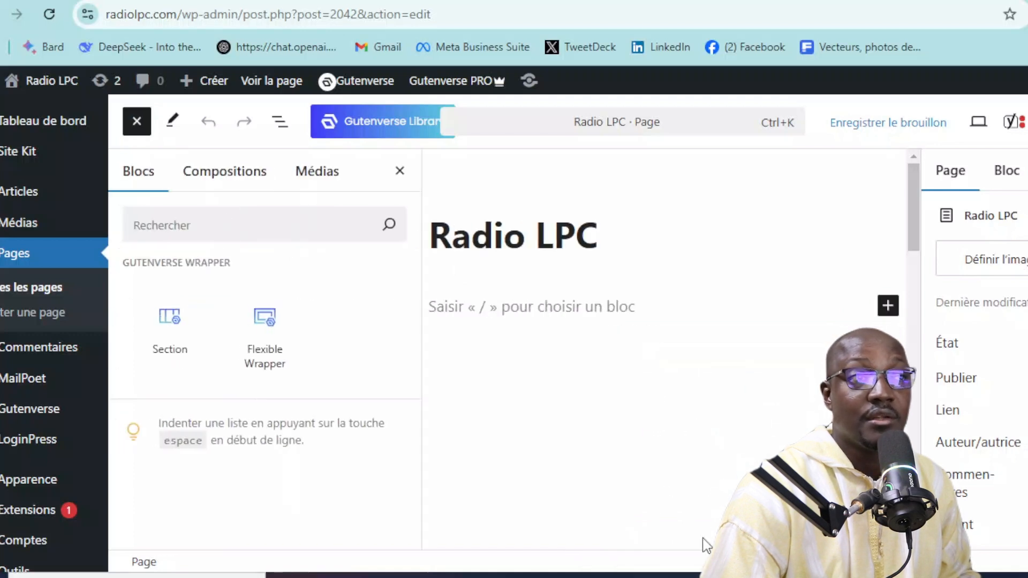
scroll(280, 365, down, 3)
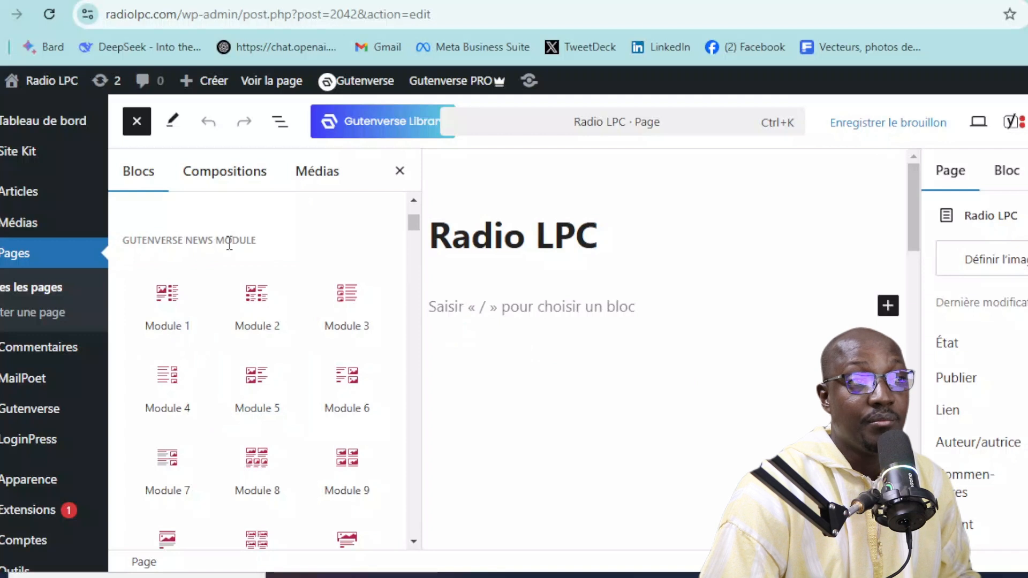
Examine the Gutenverse News blocks, including the module, single post and archive categories.
scroll(264, 362, down, 10)
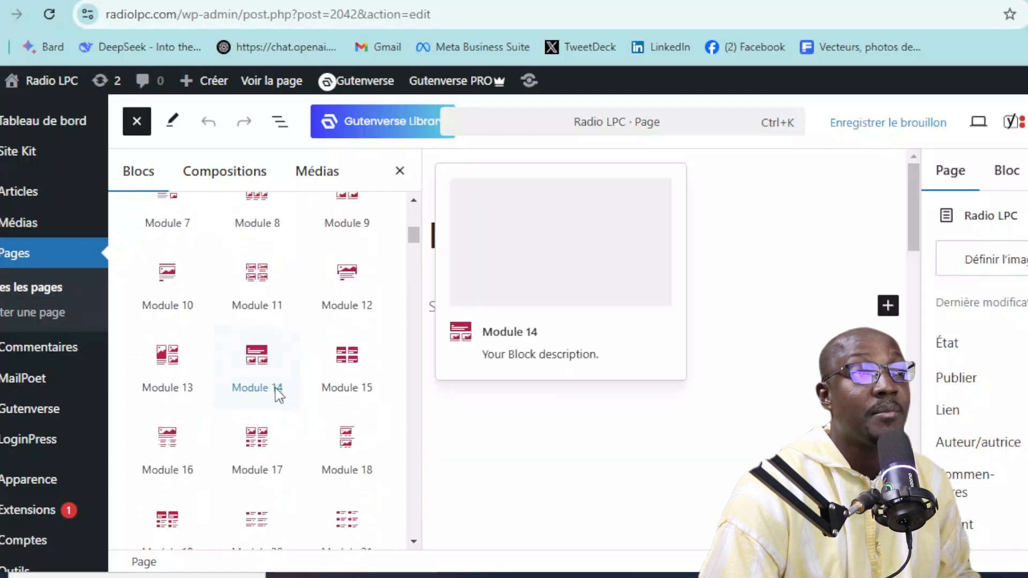
scroll(307, 447, down, 5)
scroll(305, 443, up, 12)
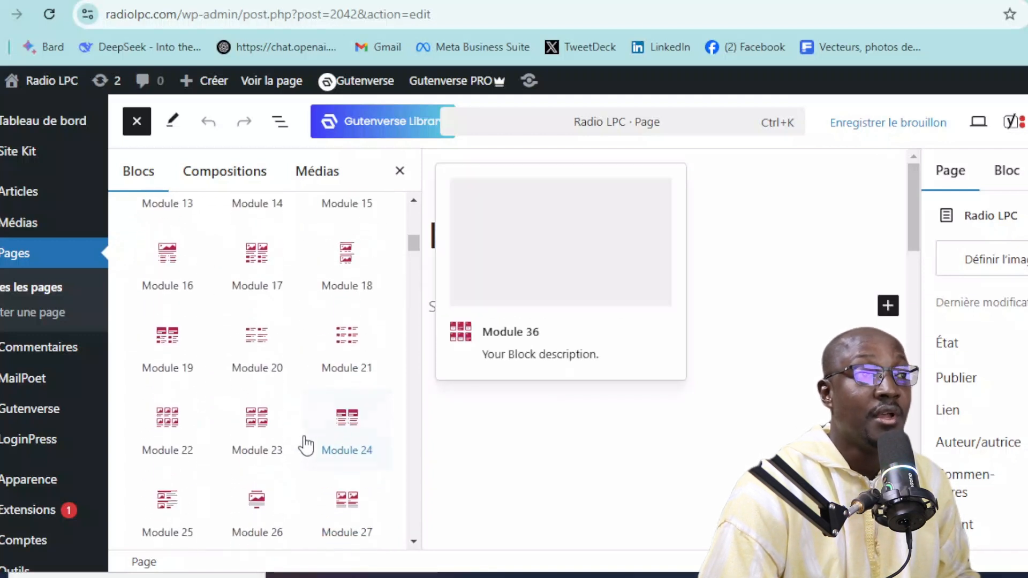
scroll(304, 437, up, 4)
scroll(304, 437, down, 7)
scroll(304, 436, down, 6)
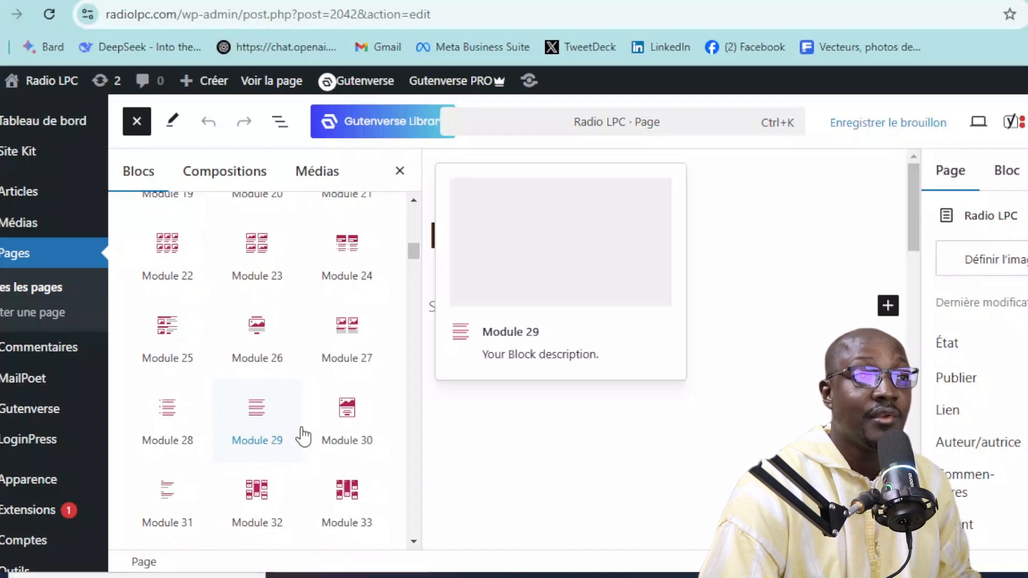
scroll(303, 436, down, 2)
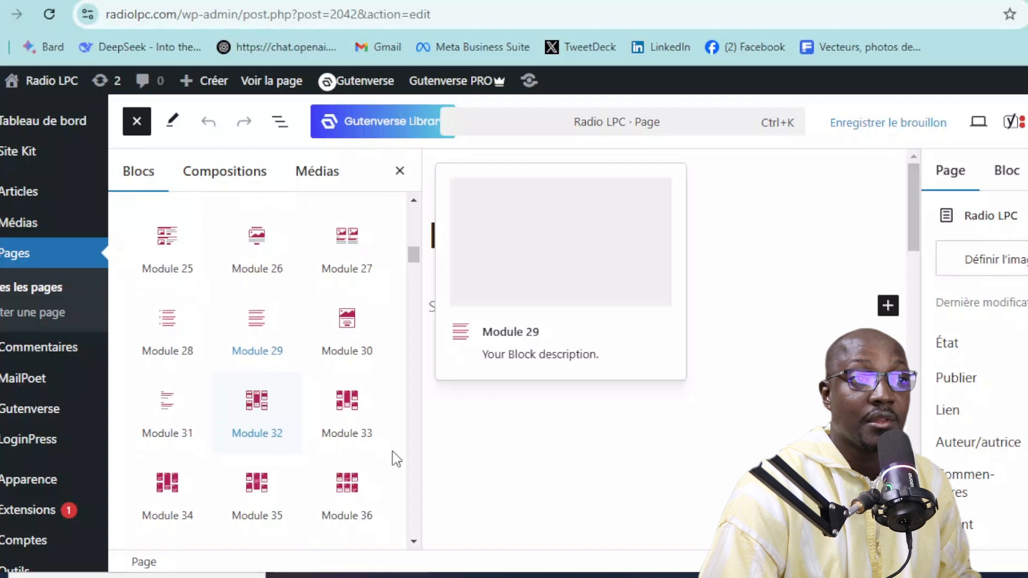
scroll(305, 440, down, 10)
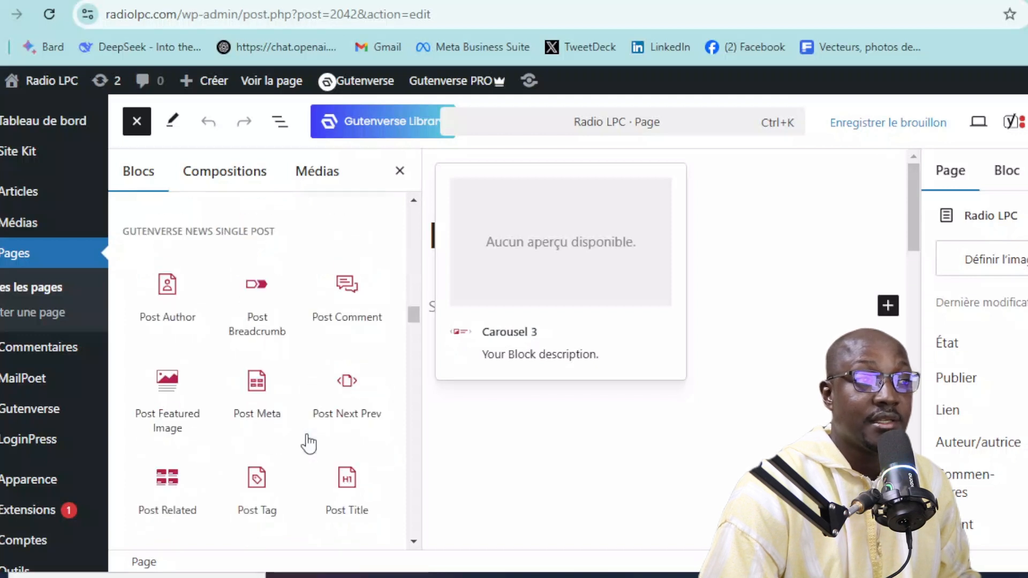
scroll(299, 424, down, 6)
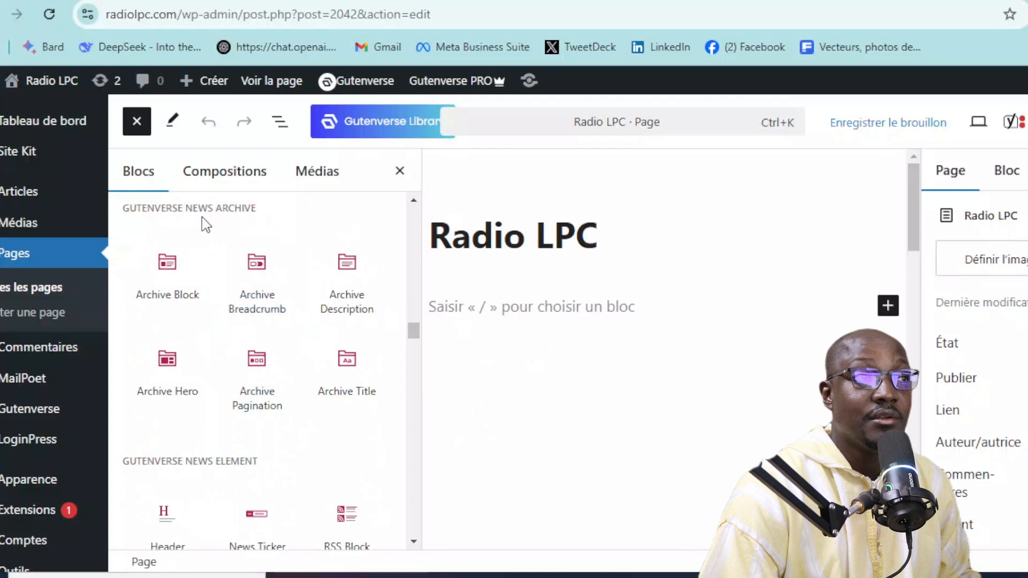
Insert an Archive Hero block from the Gutenverse News Archive category and close the block library.
mouse_move(281, 380)
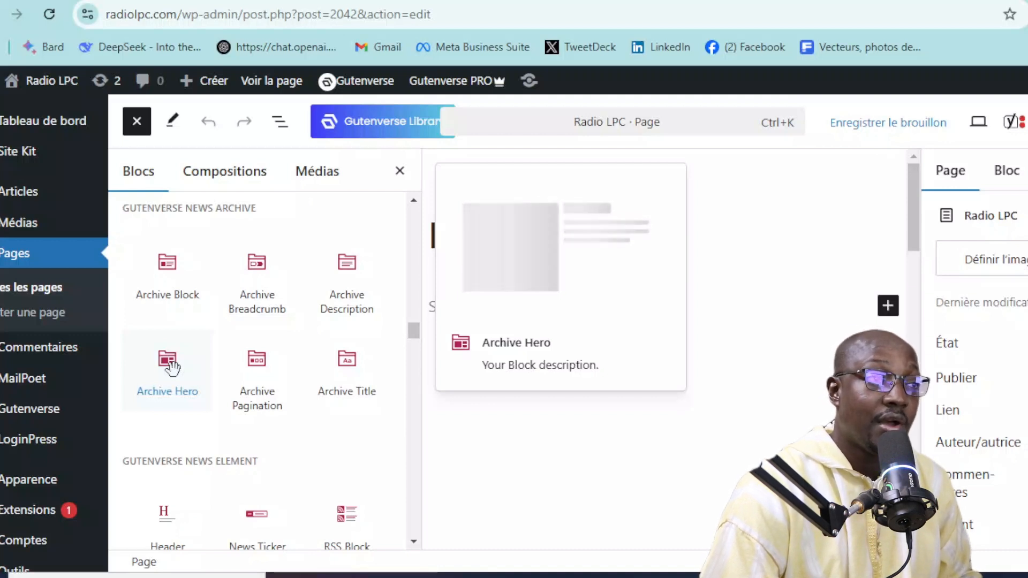
click(170, 367)
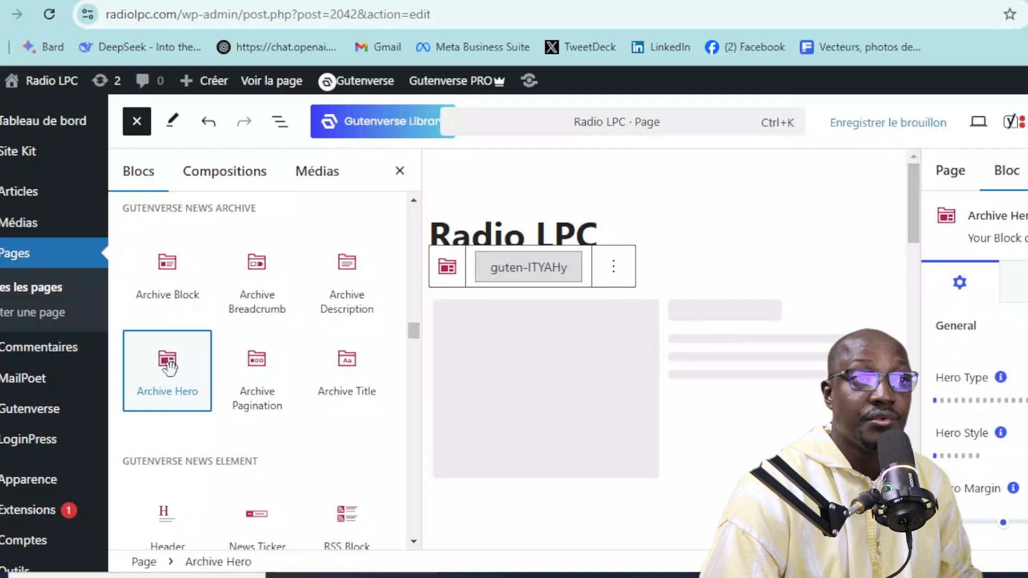
click(400, 172)
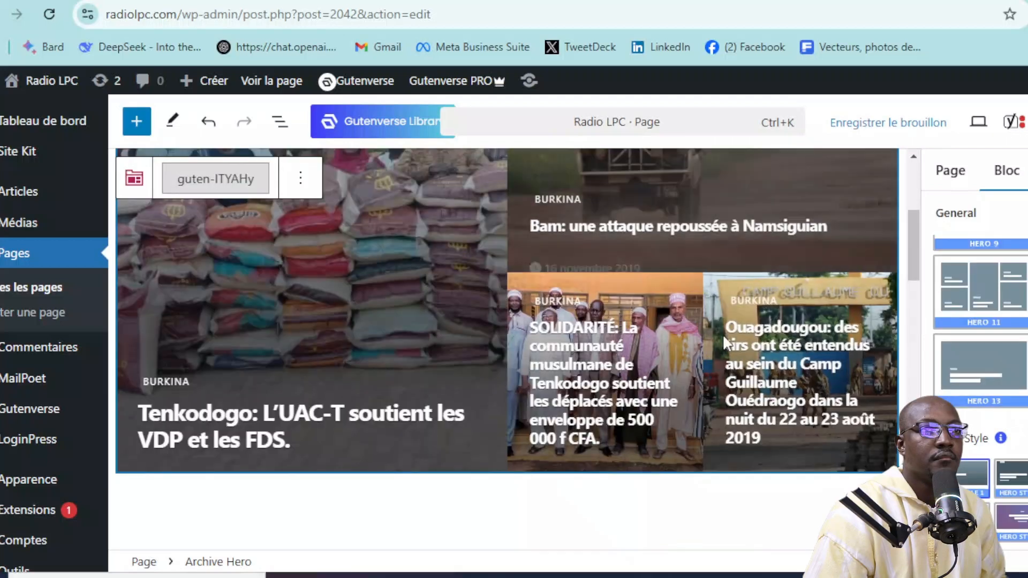
Examine the Archive Hero block's post layout on the page and its available hero type options.
scroll(729, 348, up, 3)
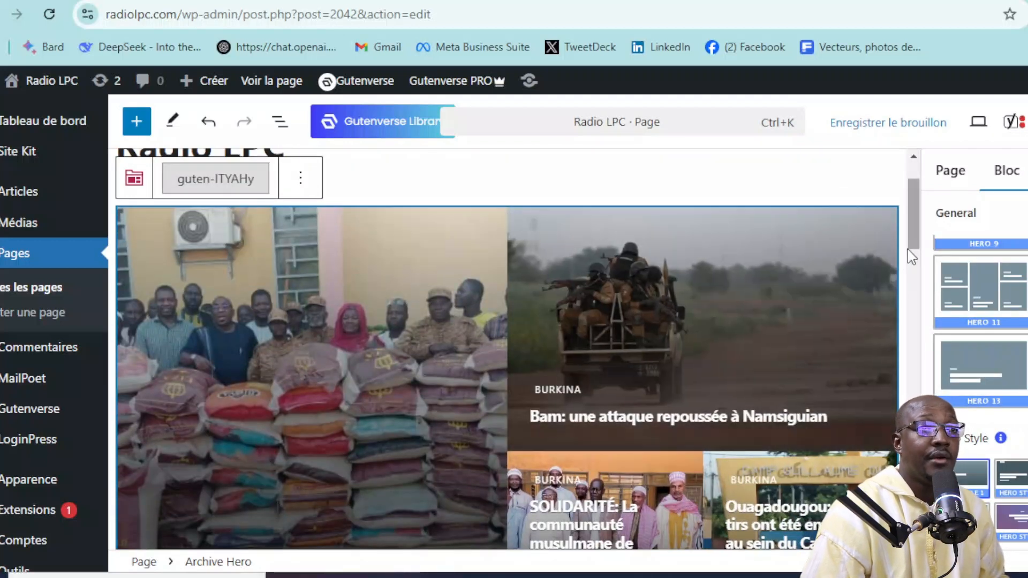
scroll(911, 258, down, 2)
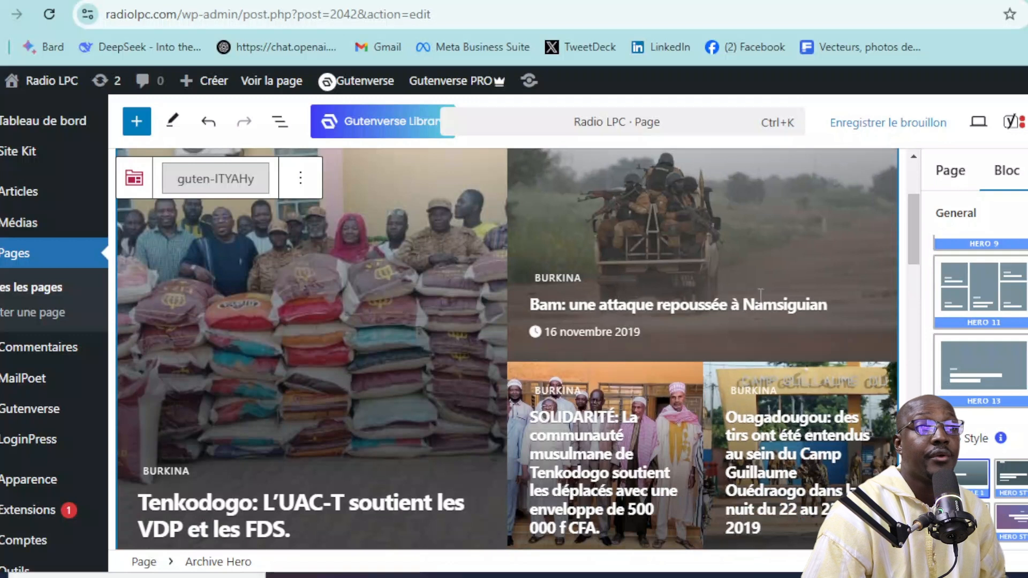
scroll(388, 415, down, 2)
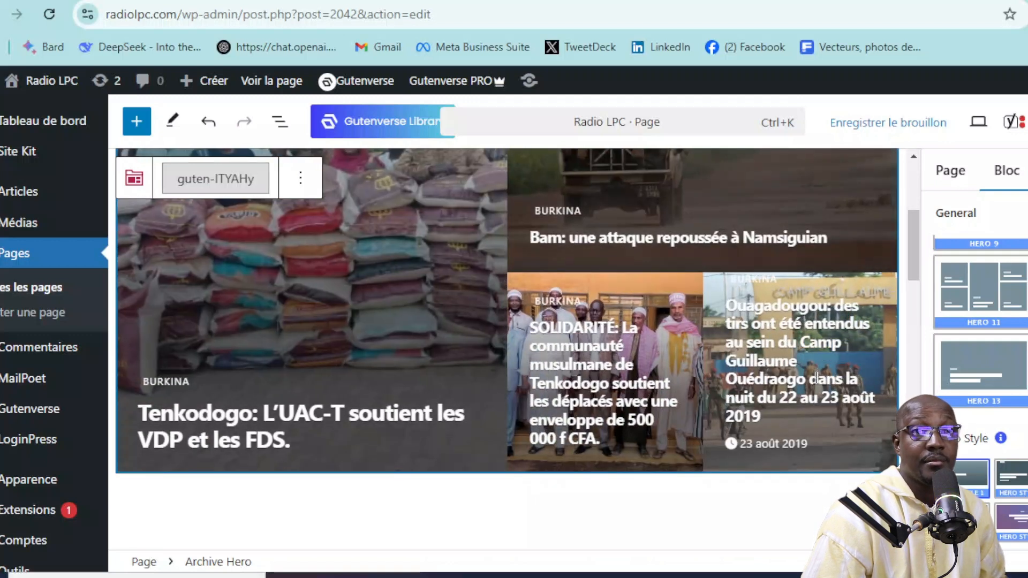
scroll(1010, 386, down, 2)
scroll(1012, 402, up, 4)
scroll(985, 375, up, 6)
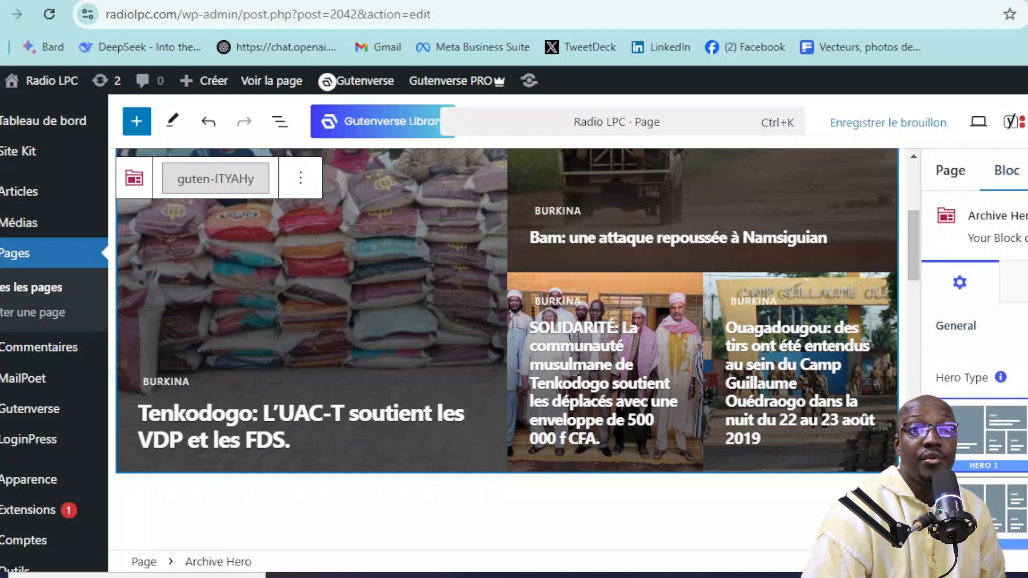
scroll(1024, 409, down, 3)
scroll(1024, 455, up, 2)
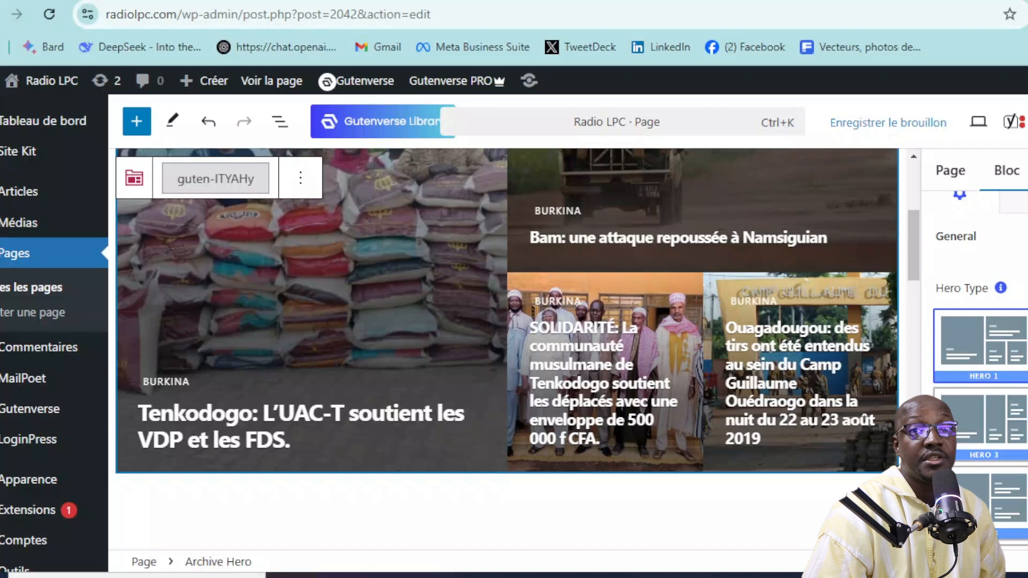
Try the three-column hero type with seven posts on the Archive Hero block.
scroll(981, 348, down, 2)
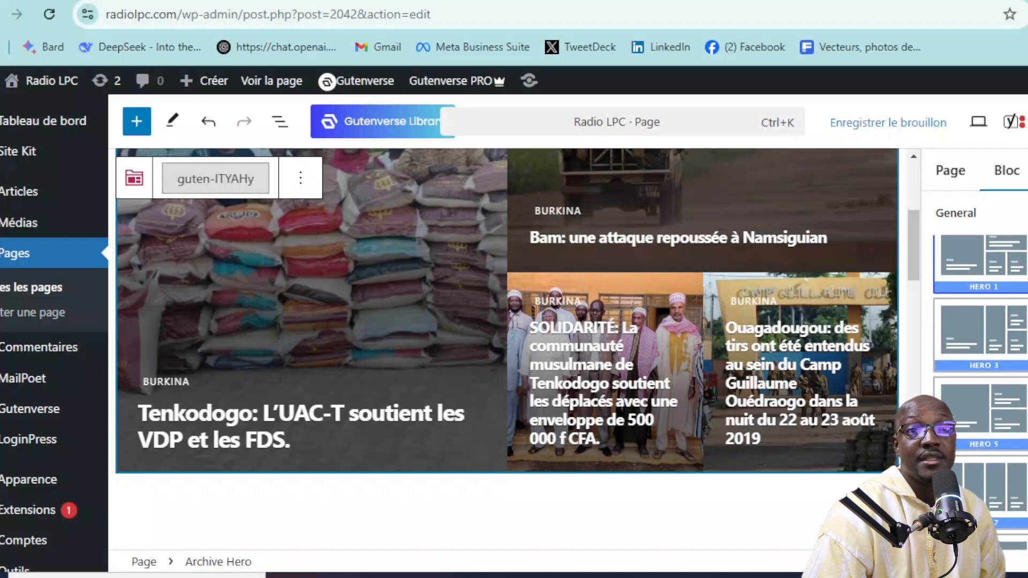
scroll(980, 348, down, 2)
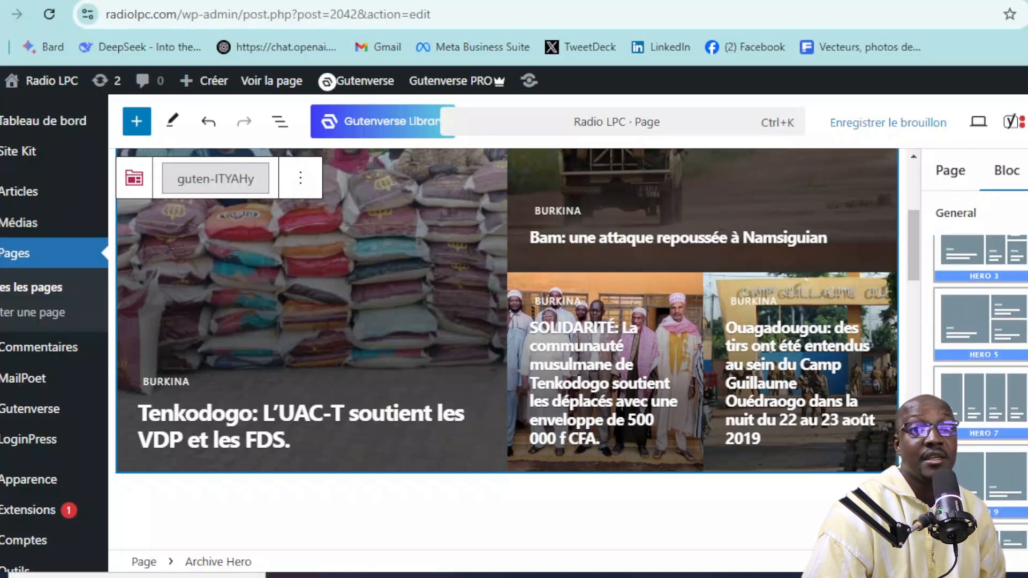
scroll(980, 348, down, 2)
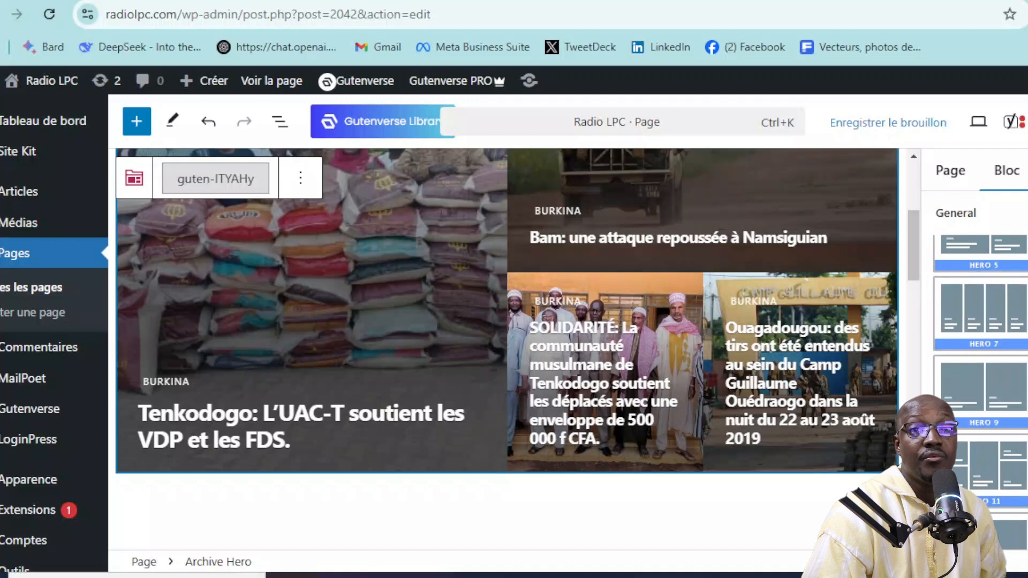
click(1027, 388)
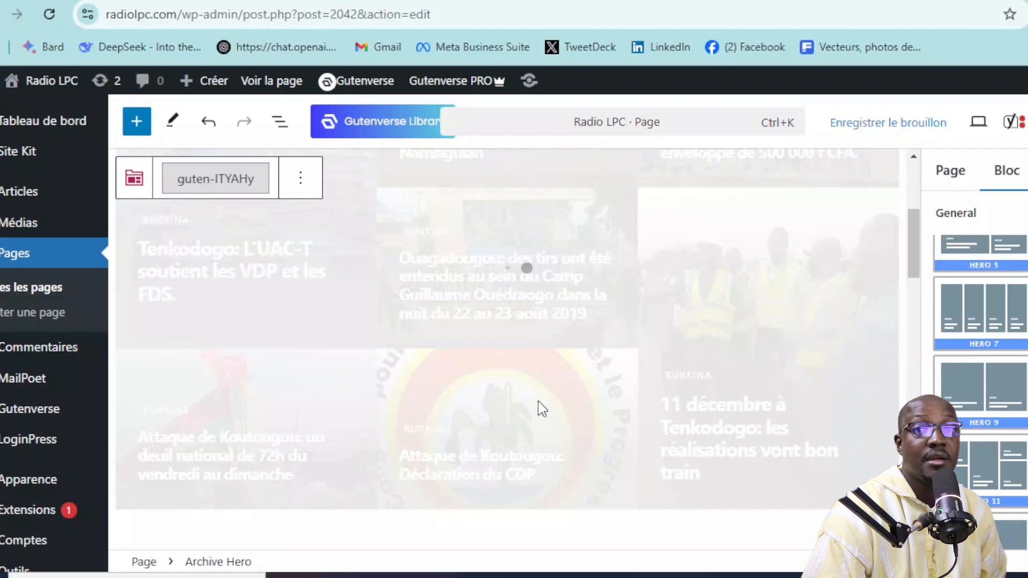
scroll(654, 401, up, 3)
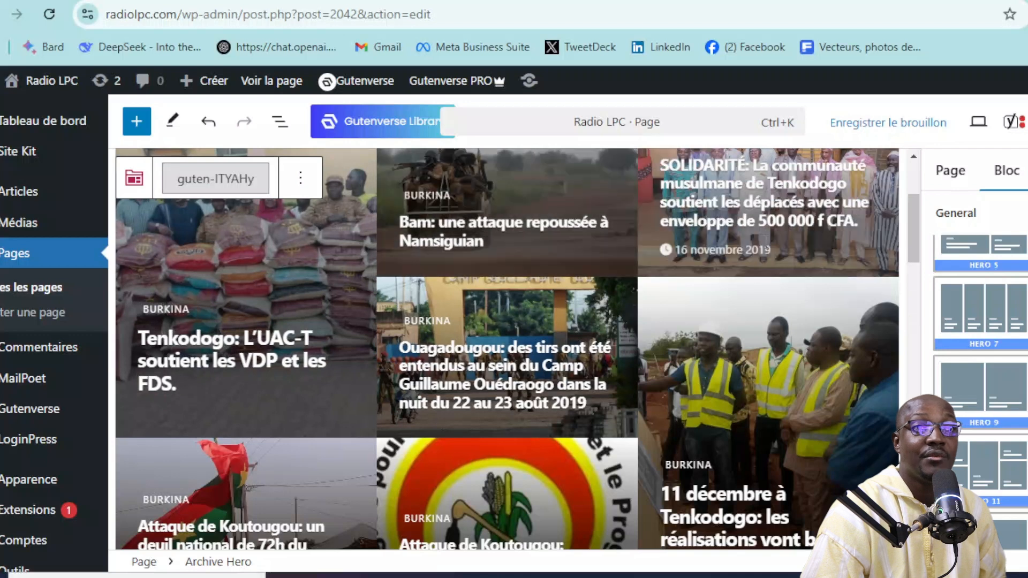
scroll(503, 400, down, 3)
scroll(509, 411, up, 3)
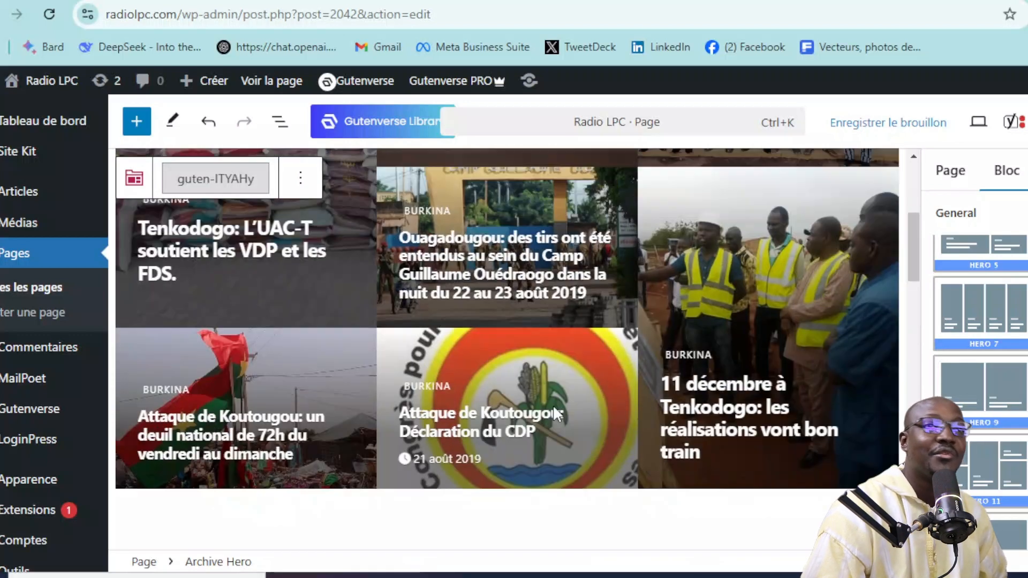
Set the Archive Hero's hero type to the layout with one large post beside four smaller ones, and review it on the page.
scroll(981, 364, up, 3)
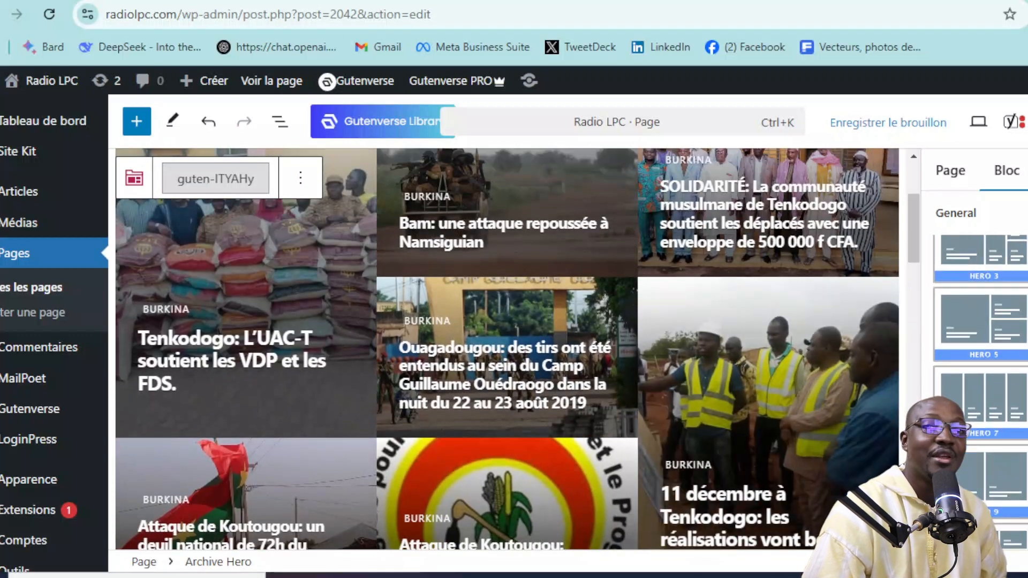
scroll(981, 364, up, 3)
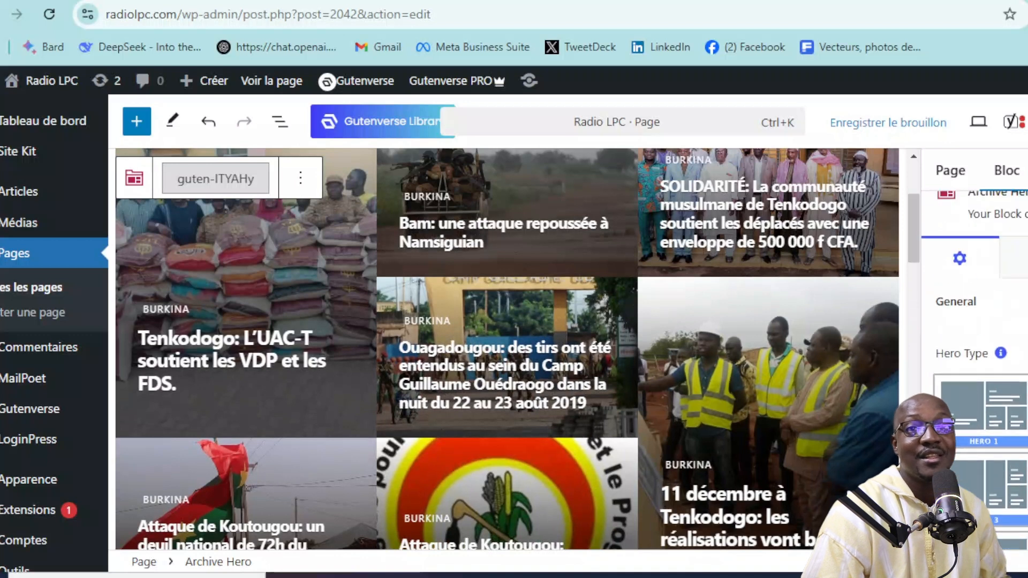
click(1024, 432)
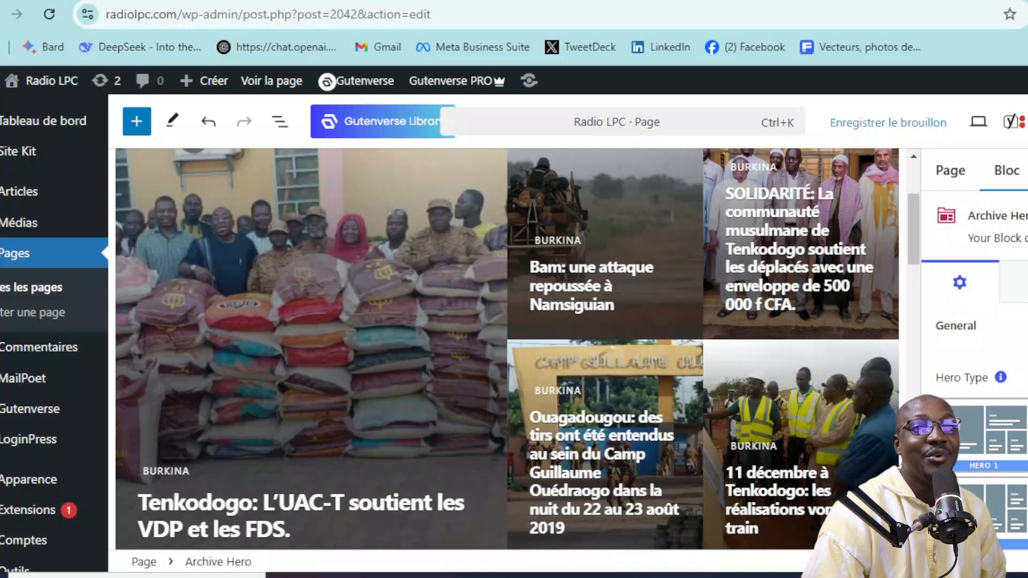
scroll(712, 448, down, 2)
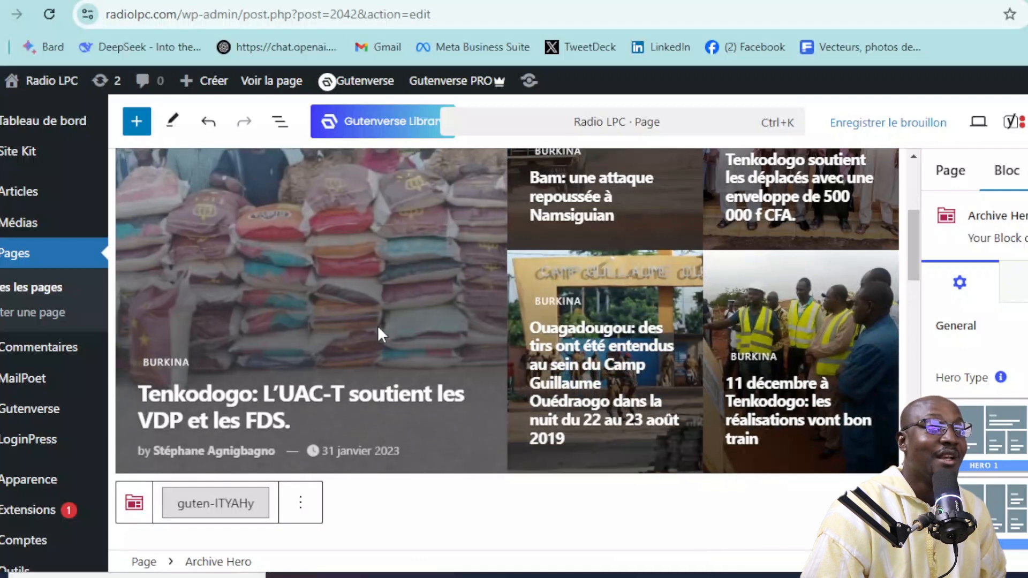
scroll(636, 409, up, 4)
scroll(745, 381, down, 2)
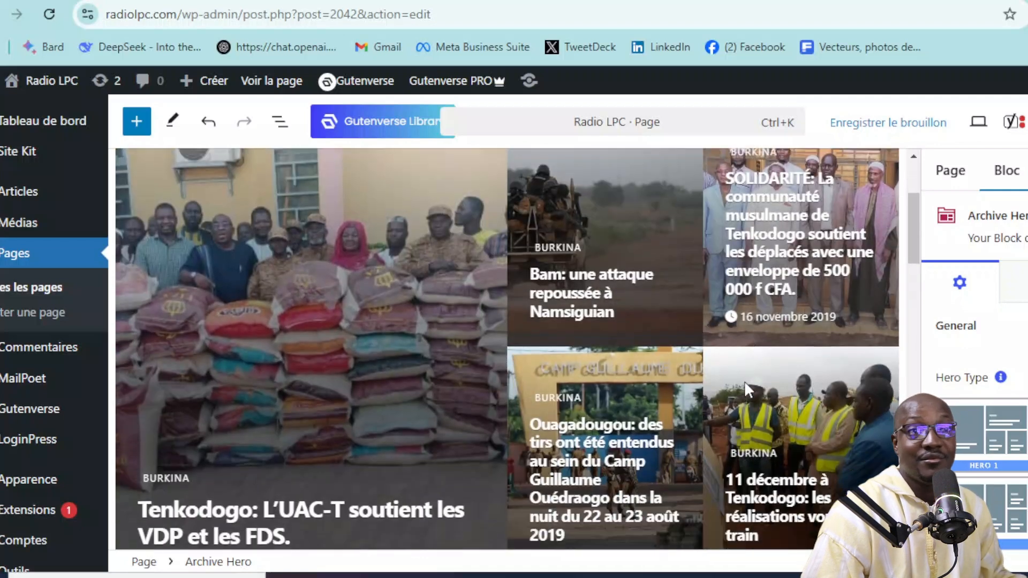
scroll(744, 381, down, 4)
scroll(749, 391, up, 5)
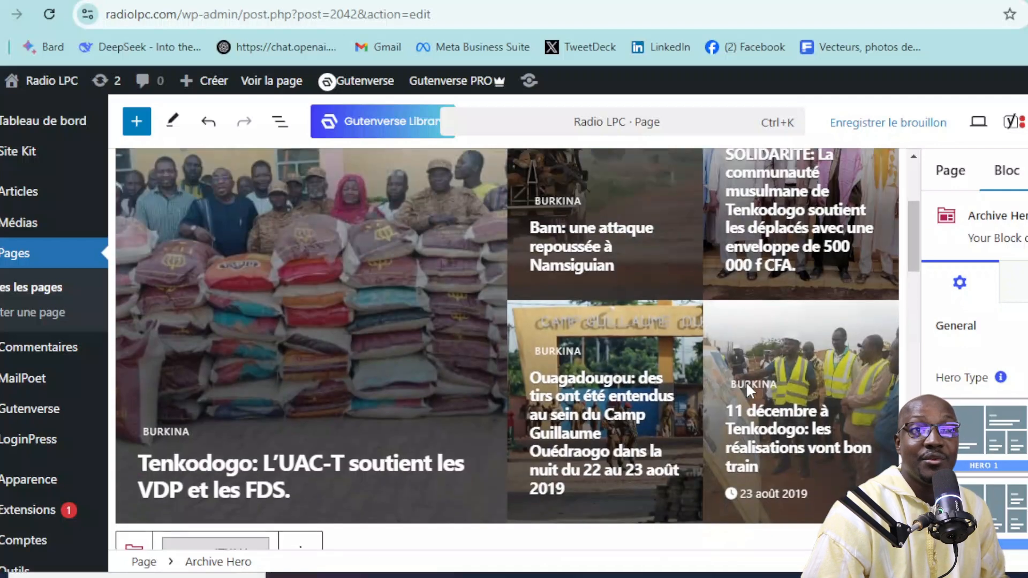
scroll(780, 378, down, 5)
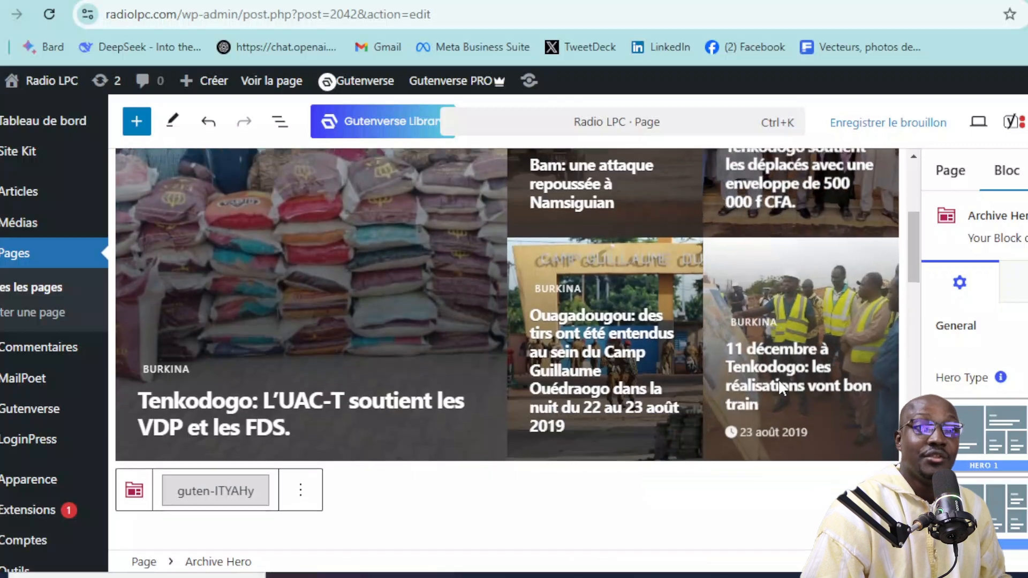
Insert a Module 36 block from the Gutenverse News modules below the Archive Hero block.
click(864, 333)
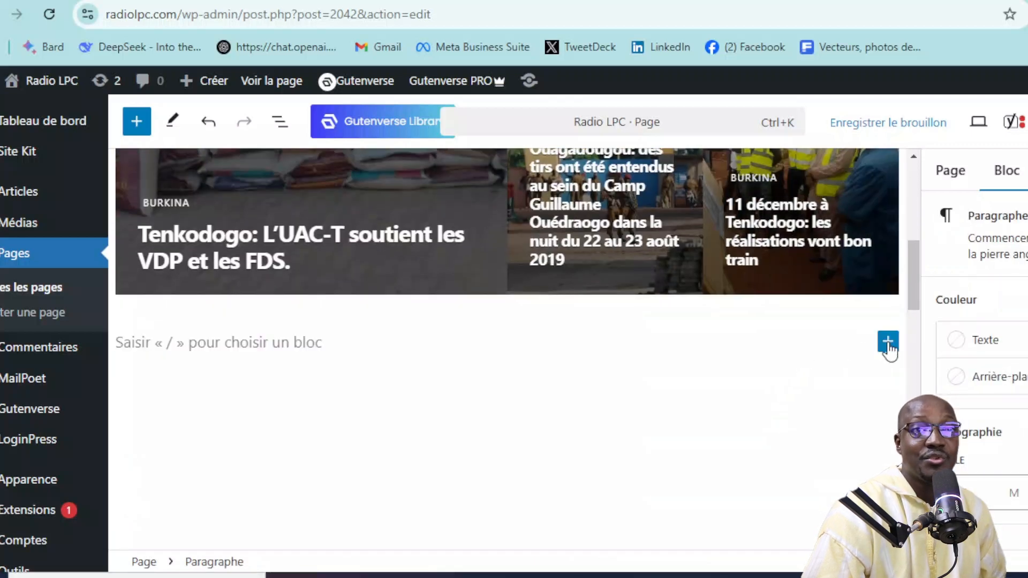
click(888, 342)
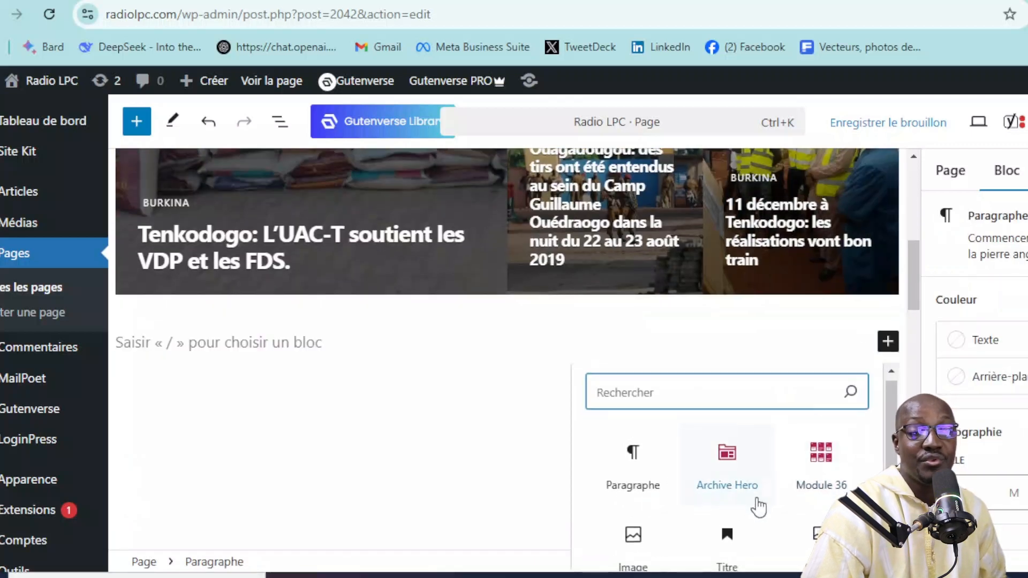
scroll(750, 514, down, 2)
click(738, 557)
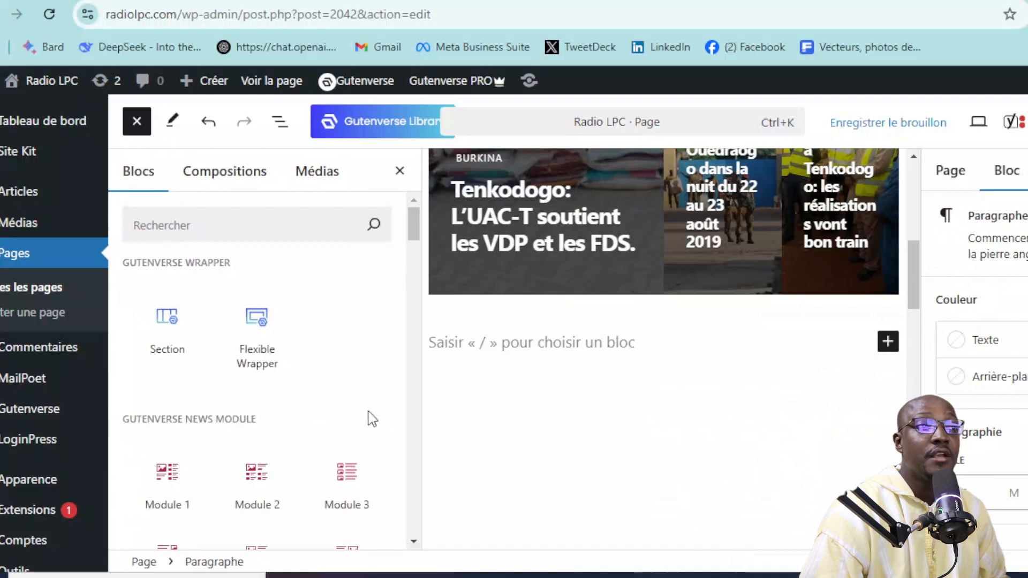
mouse_move(286, 315)
scroll(287, 316, down, 10)
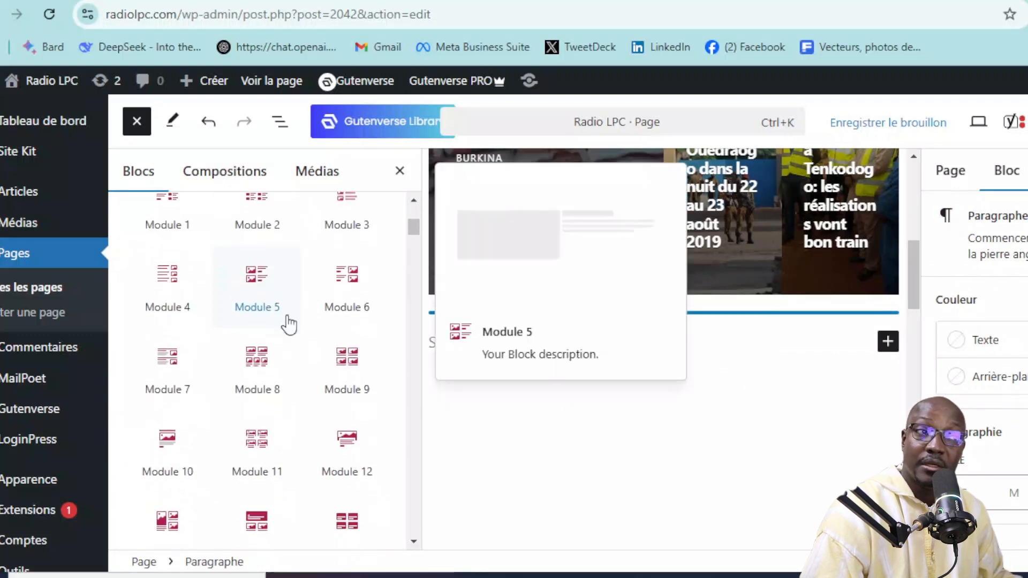
scroll(288, 319, down, 10)
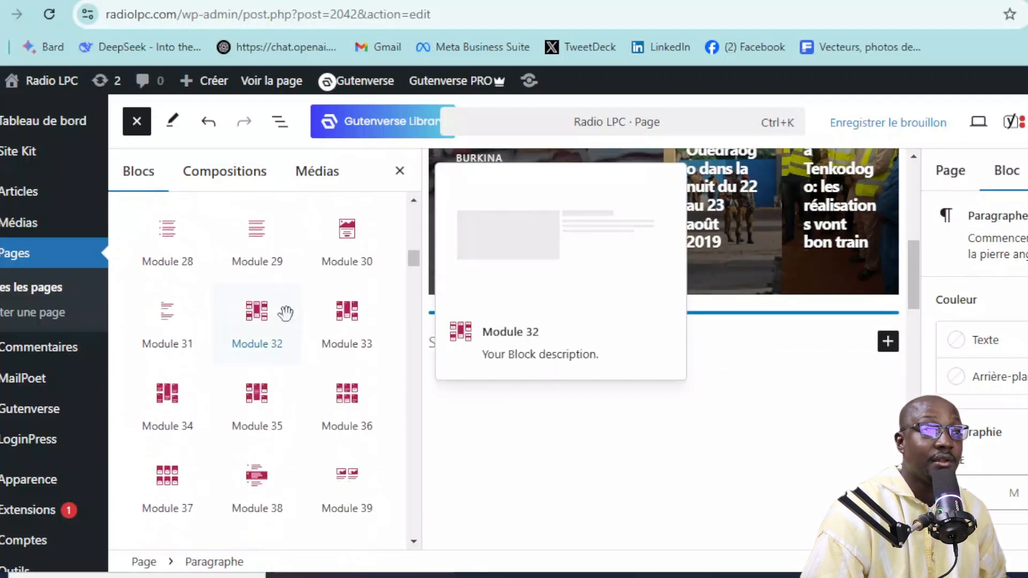
scroll(276, 428, up, 2)
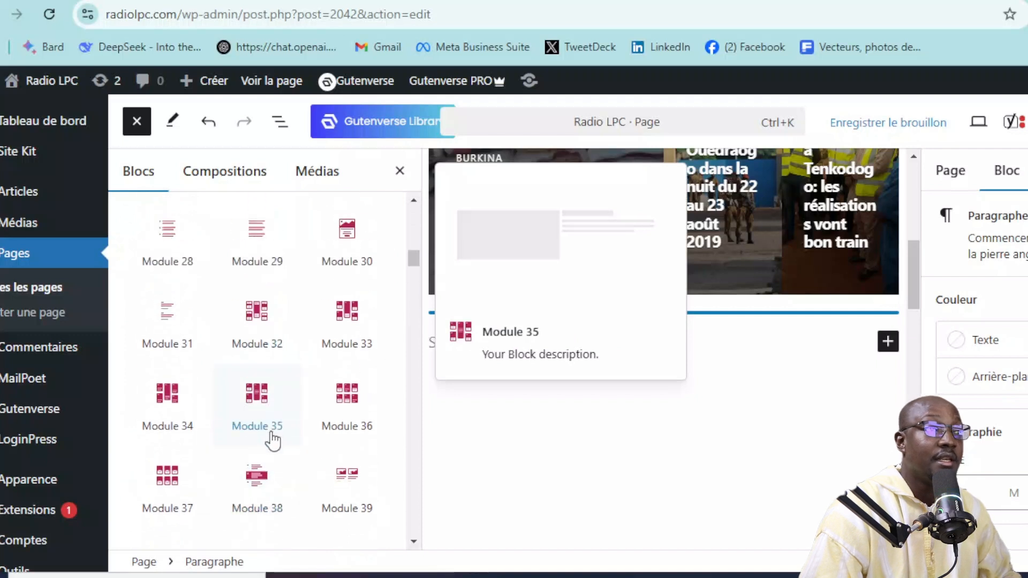
click(347, 400)
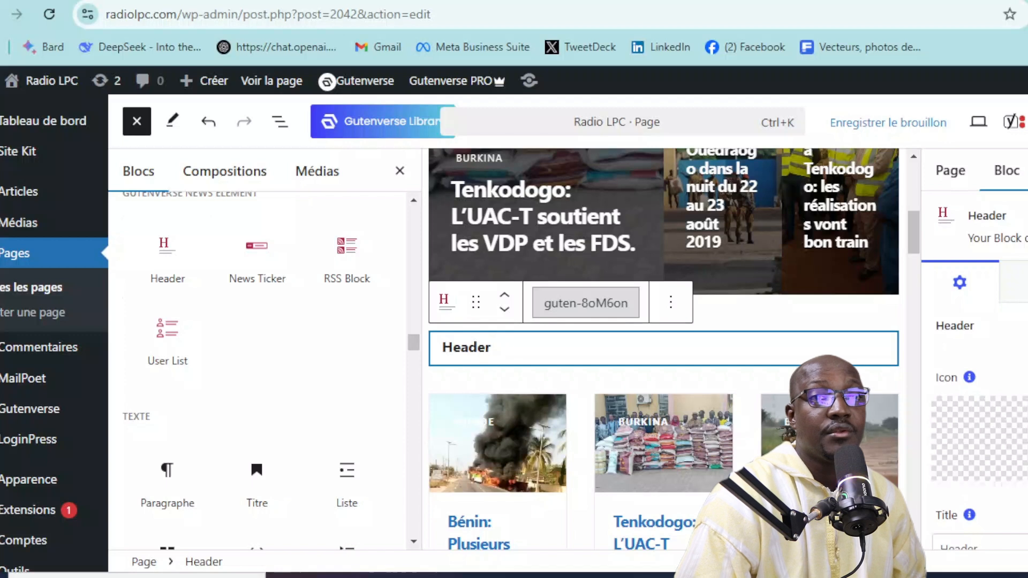
Set the title of the Header block above the Module 36 posts to "Burkina".
scroll(980, 375, down, 3)
drag(978, 370, 934, 385)
text(B)
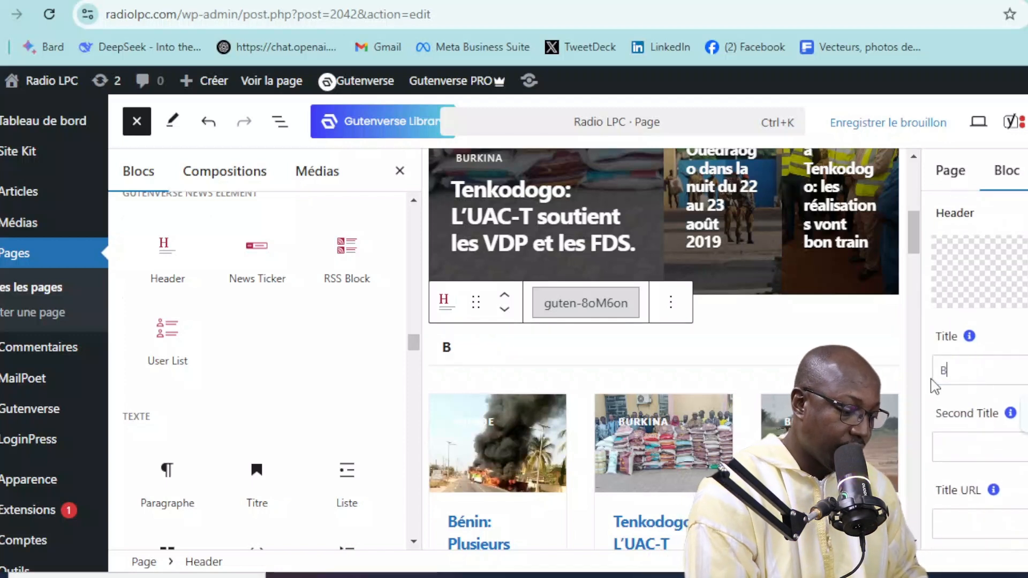
text(urkina)
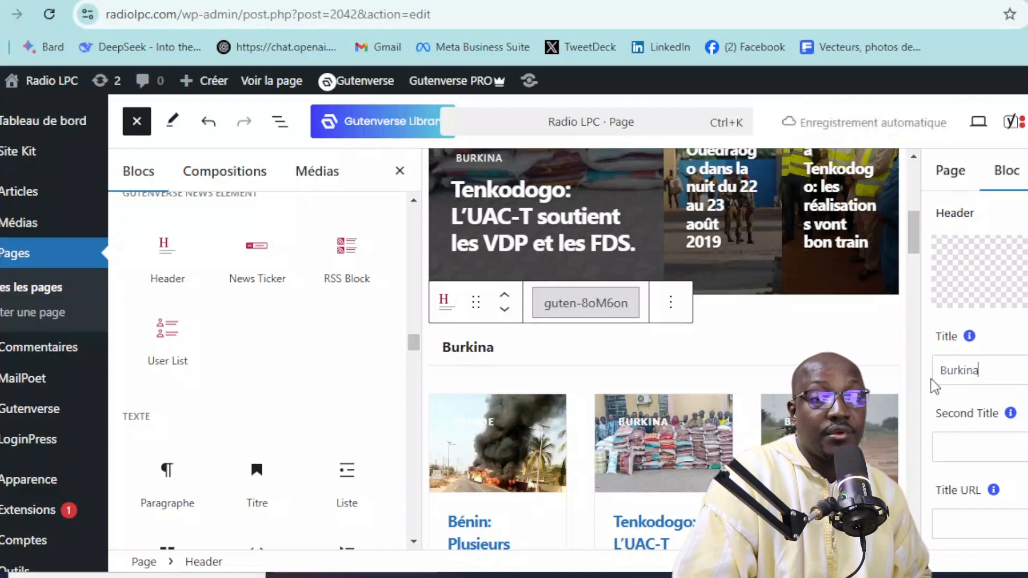
Try the Style 1 header type on the Burkina header, close the block library and reselect the header.
scroll(973, 436, down, 5)
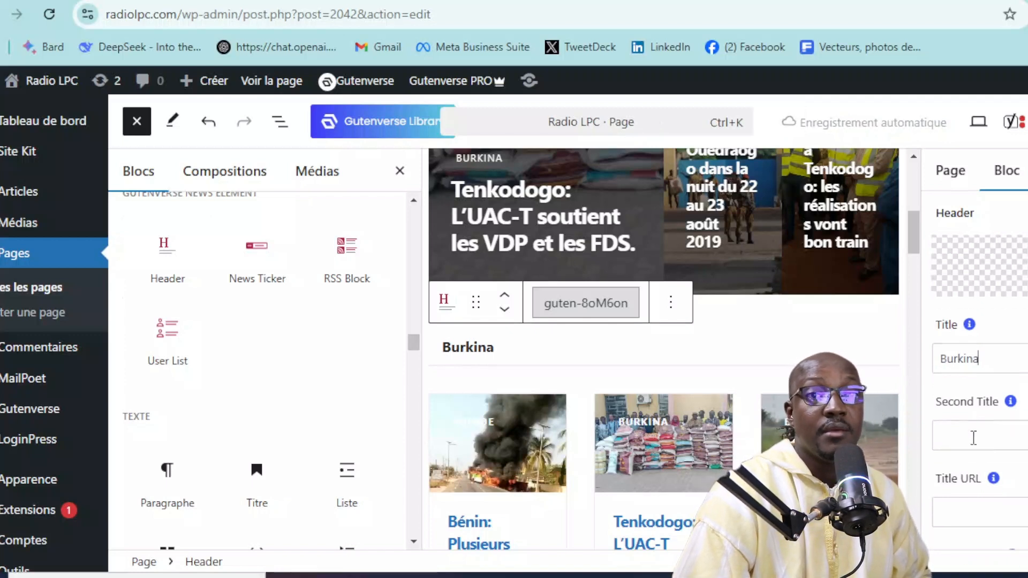
click(971, 449)
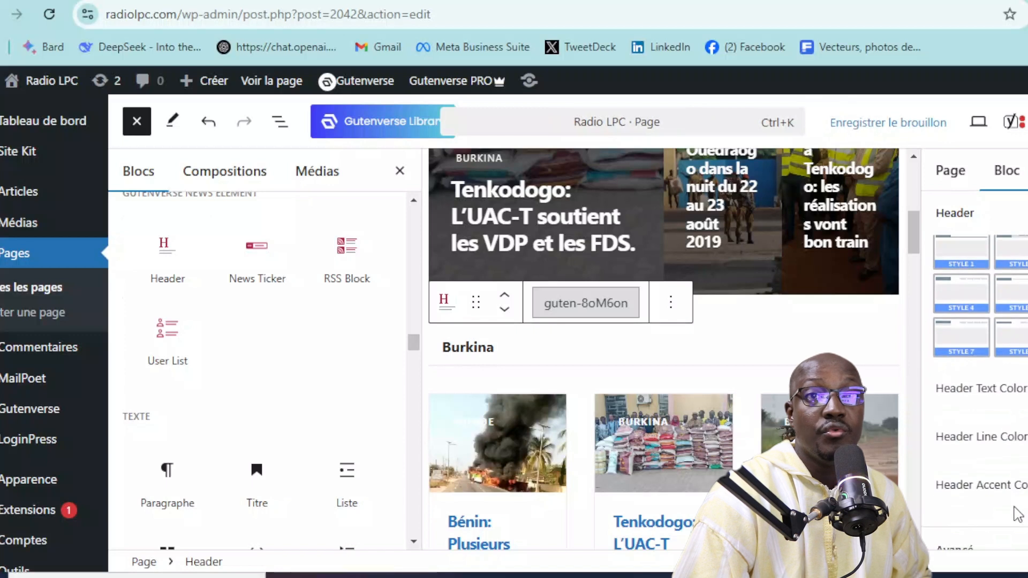
click(964, 351)
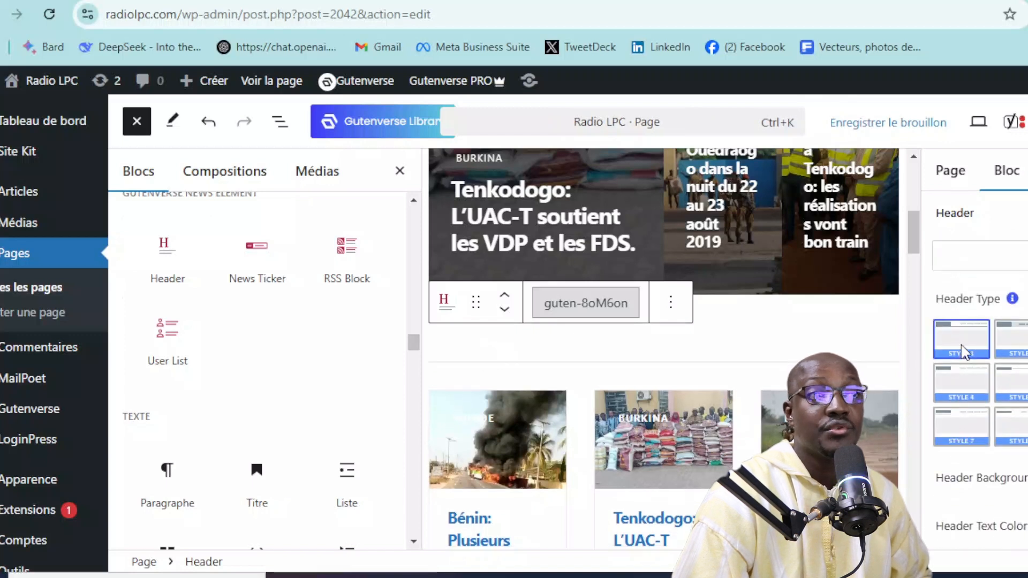
click(399, 171)
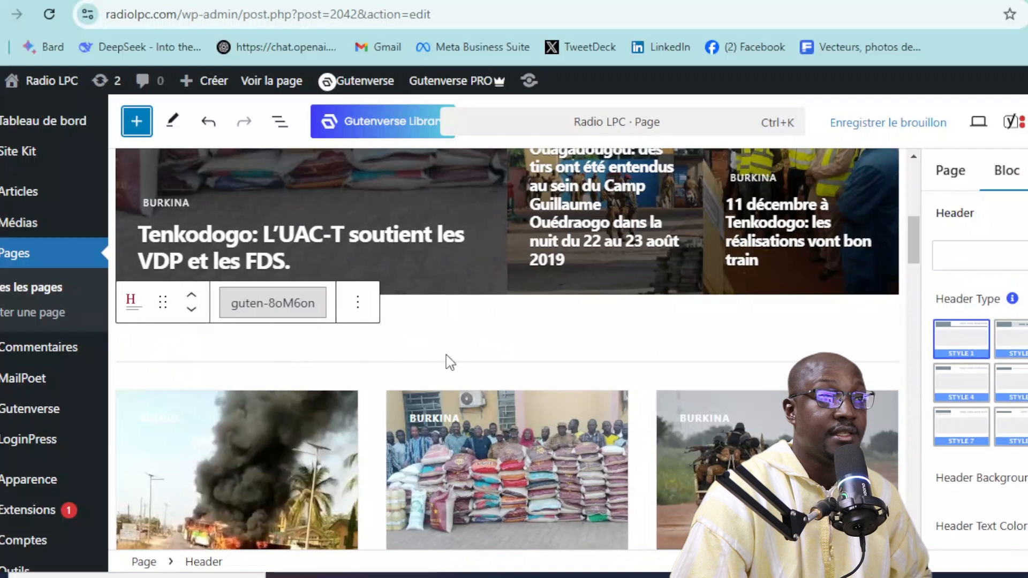
click(526, 321)
click(491, 357)
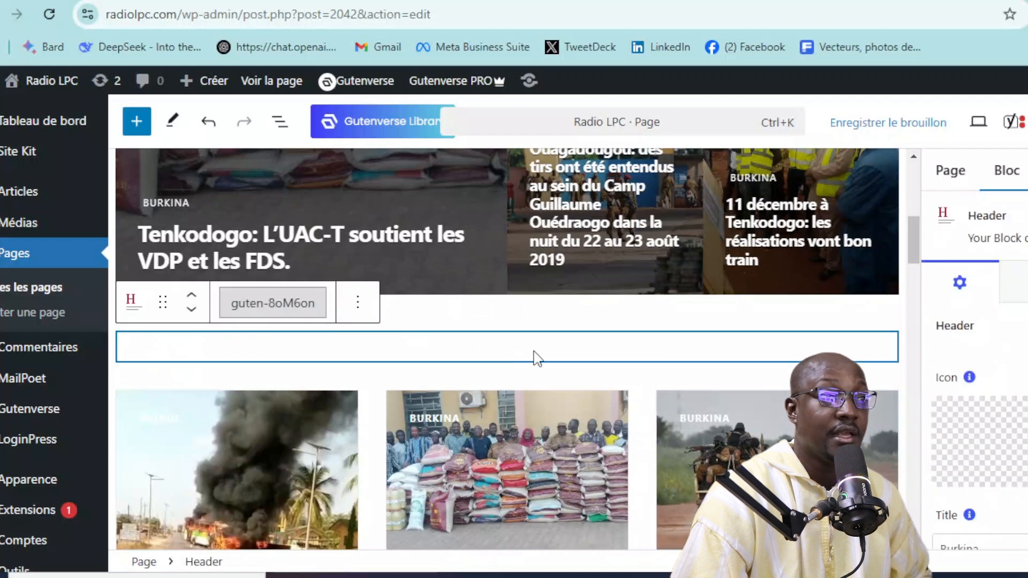
Compare the other header types on the Burkina header and set it to Style 5.
mouse_move(970, 382)
scroll(1010, 291, down, 6)
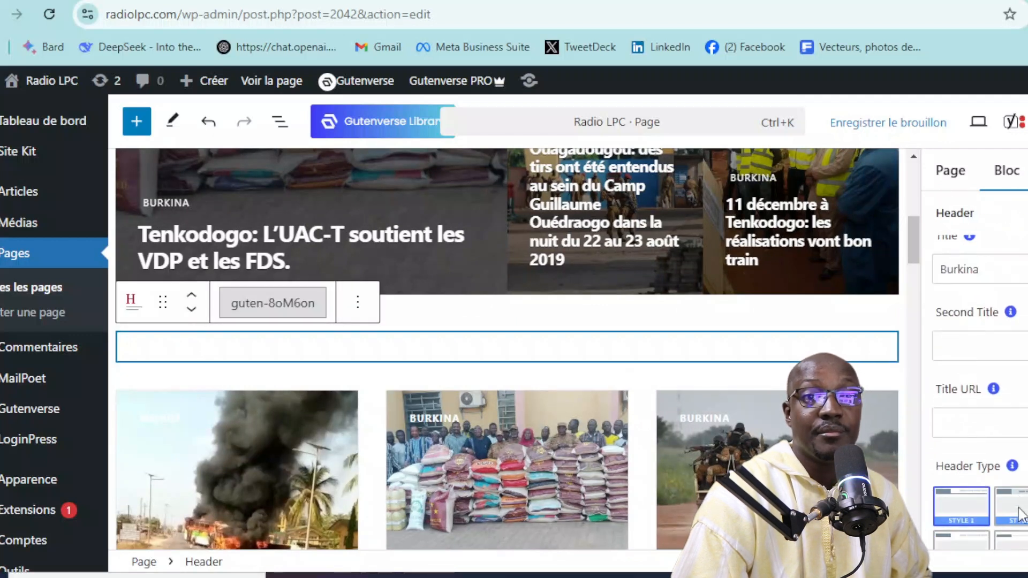
click(1015, 445)
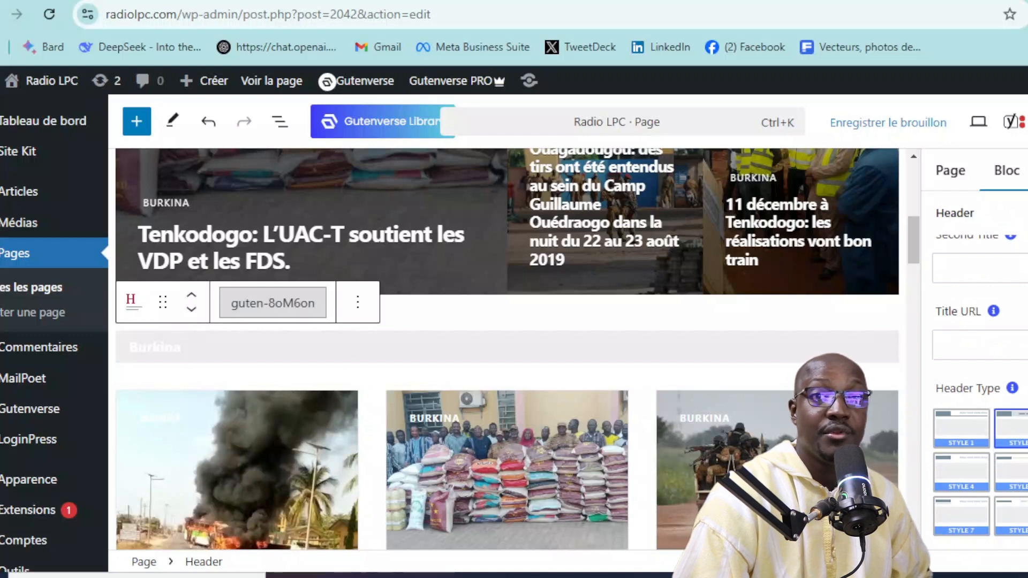
click(1027, 430)
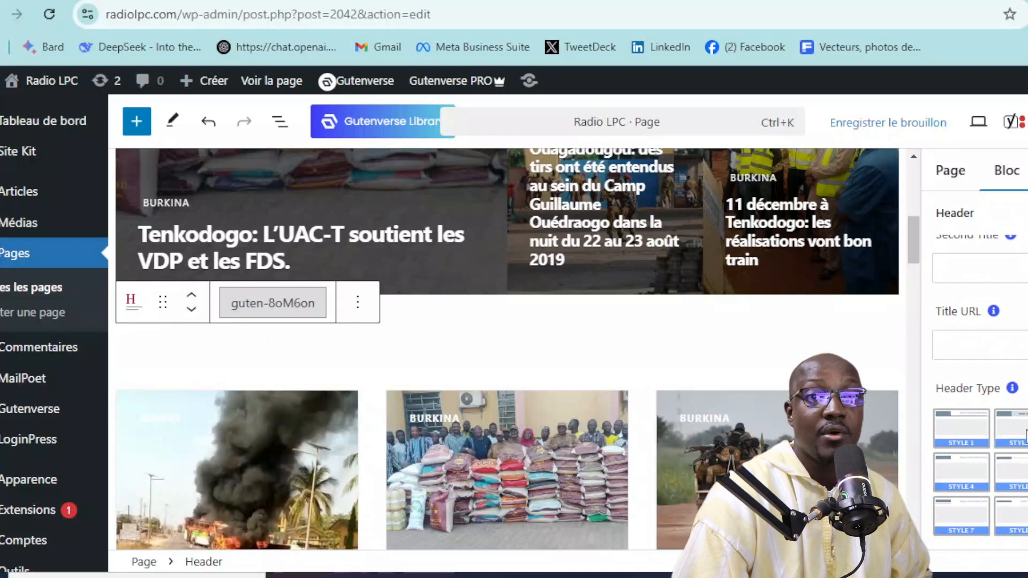
click(962, 473)
click(1018, 472)
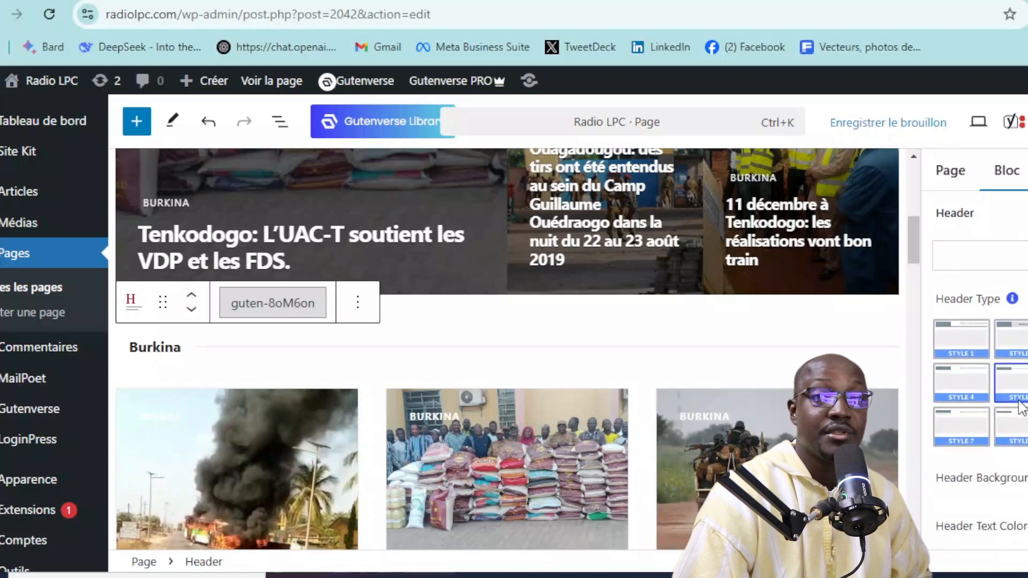
Set the Burkina header's Header Line Color to a dark red.
scroll(1025, 392, down, 2)
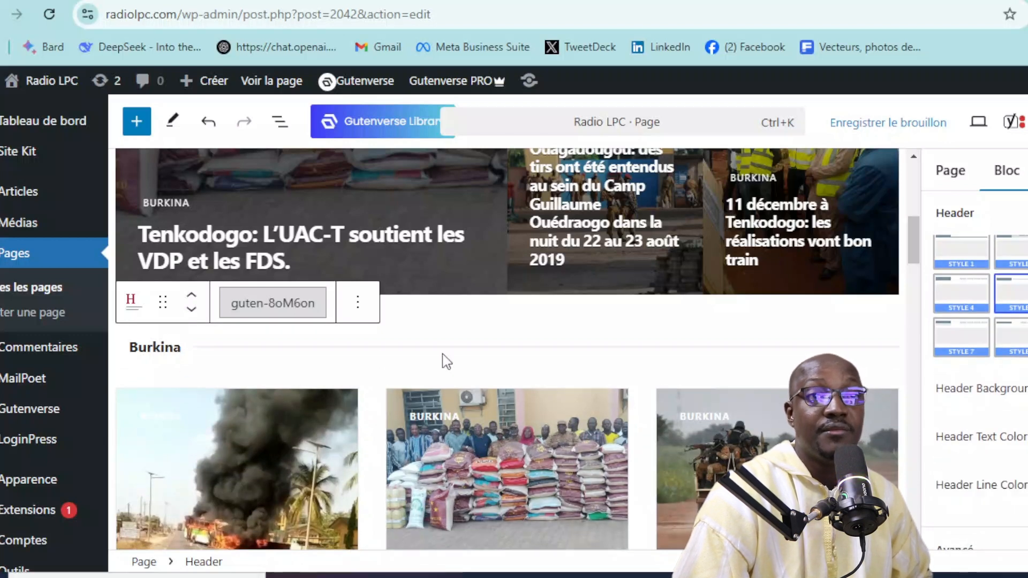
scroll(1027, 474, down, 1)
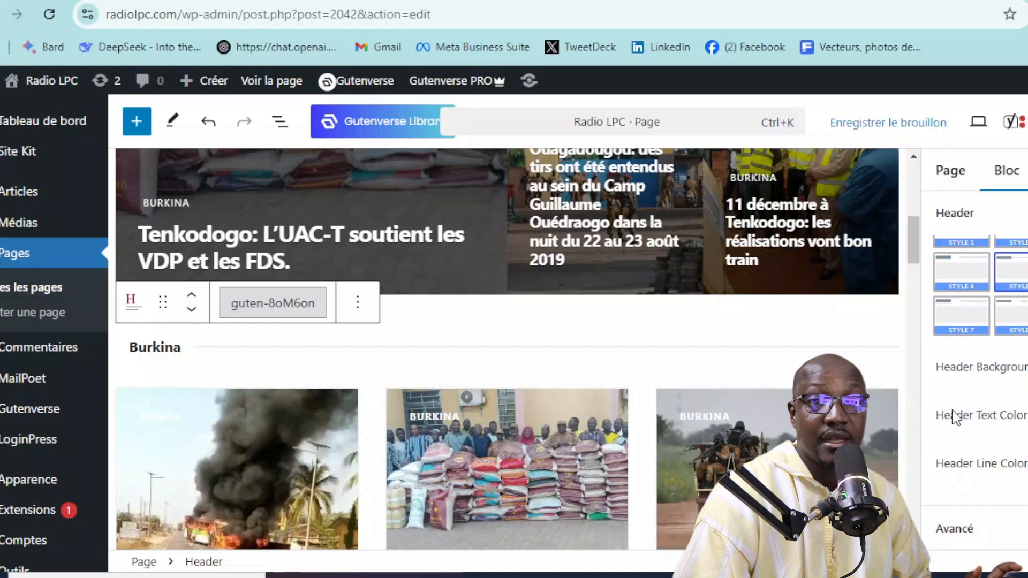
scroll(1013, 416, down, 1)
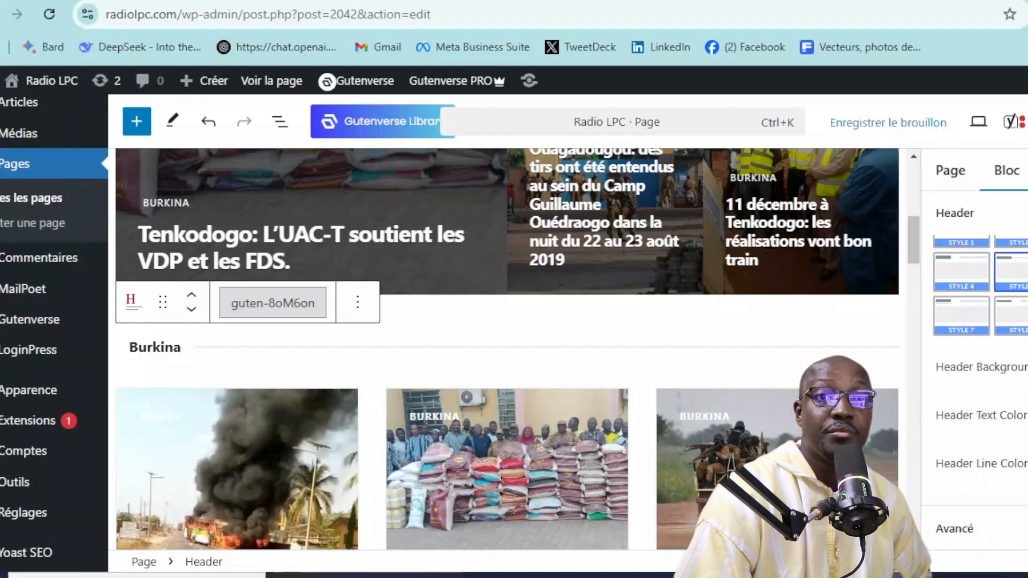
click(1025, 464)
scroll(980, 374, down, 3)
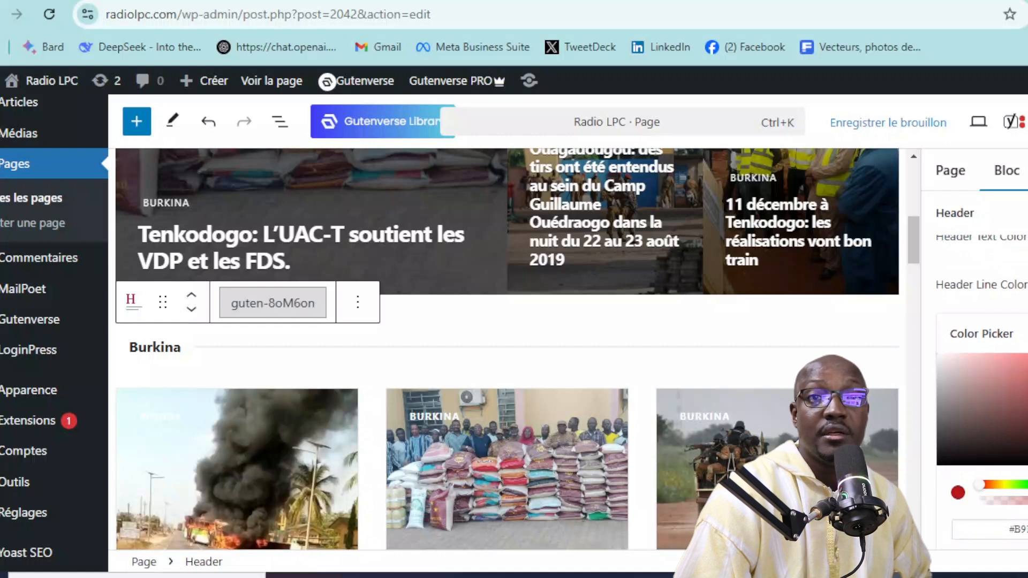
drag(1027, 381, 1026, 406)
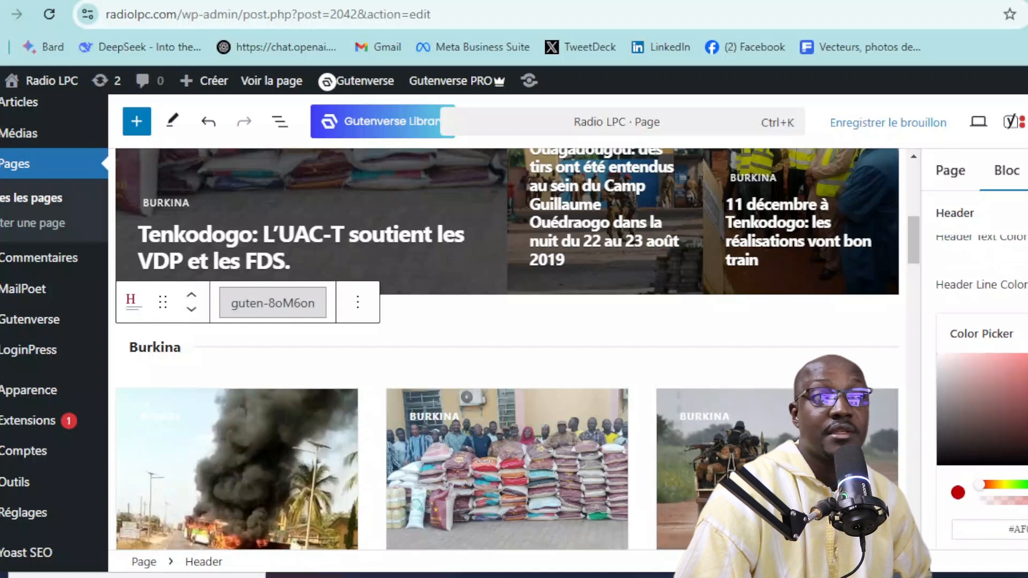
click(1027, 285)
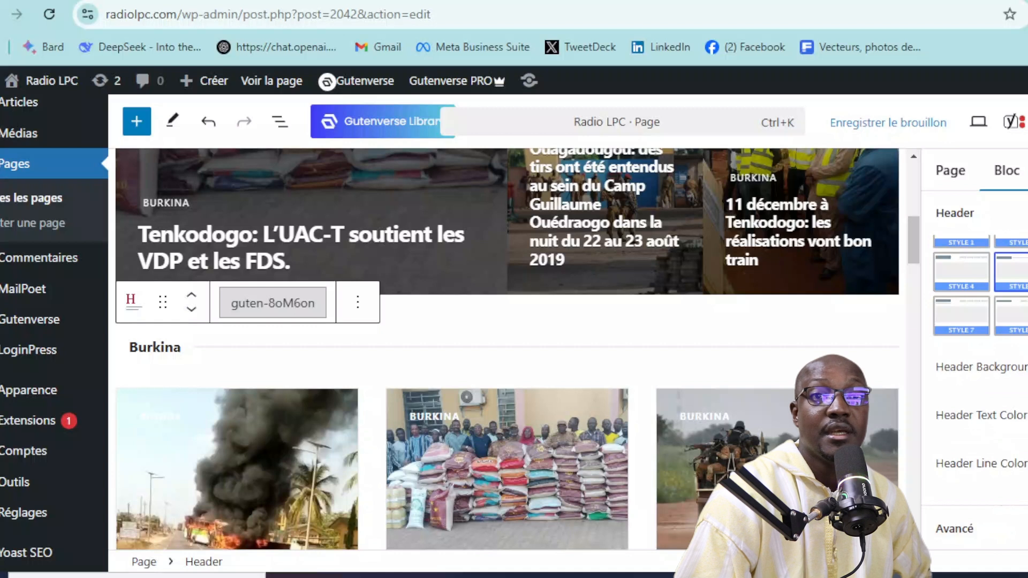
Examine the Header block's border, radius and shadow style options, then return to its general settings.
scroll(1024, 357, down, 3)
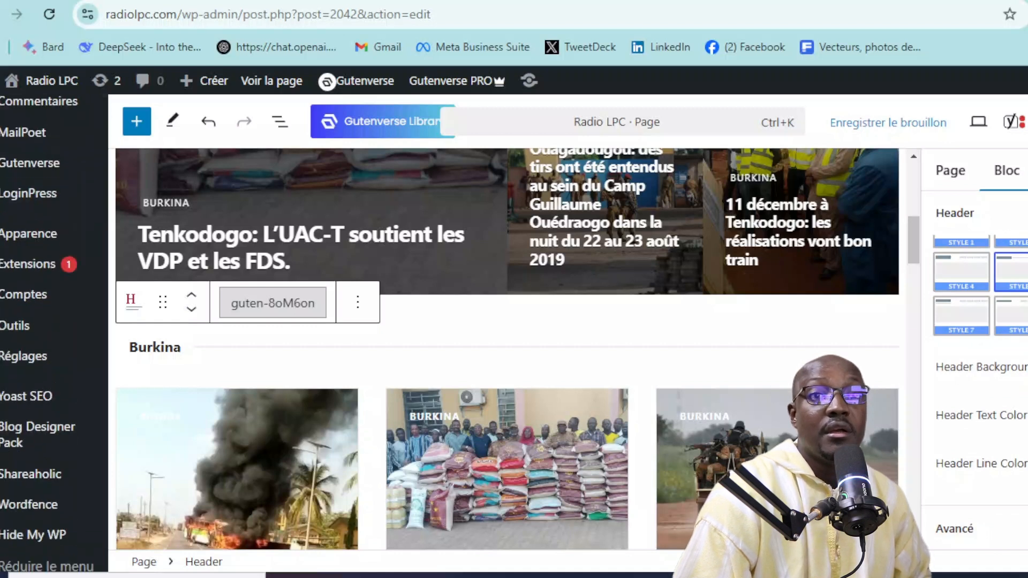
scroll(1024, 357, up, 7)
scroll(974, 359, down, 10)
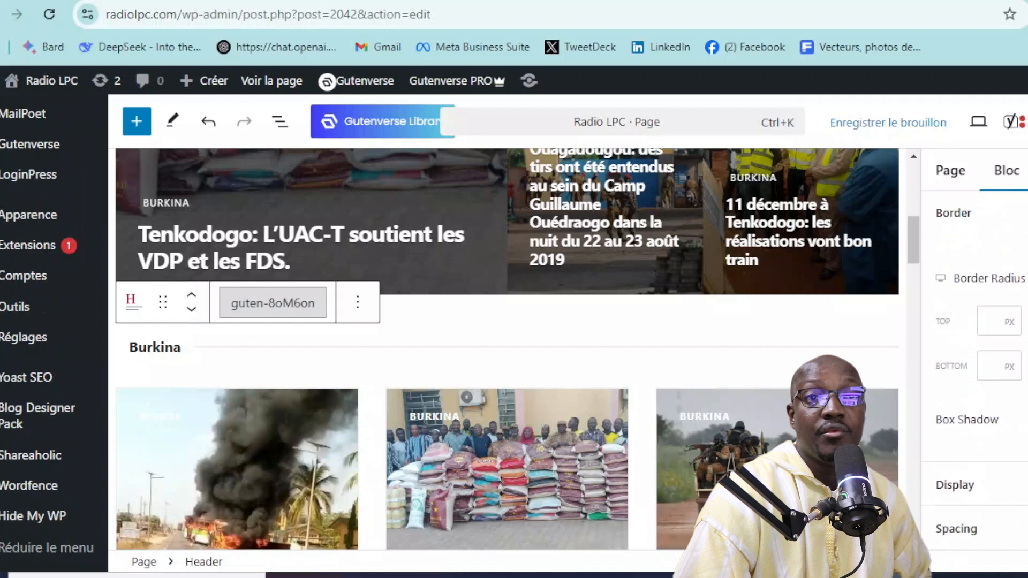
scroll(1003, 519, up, 4)
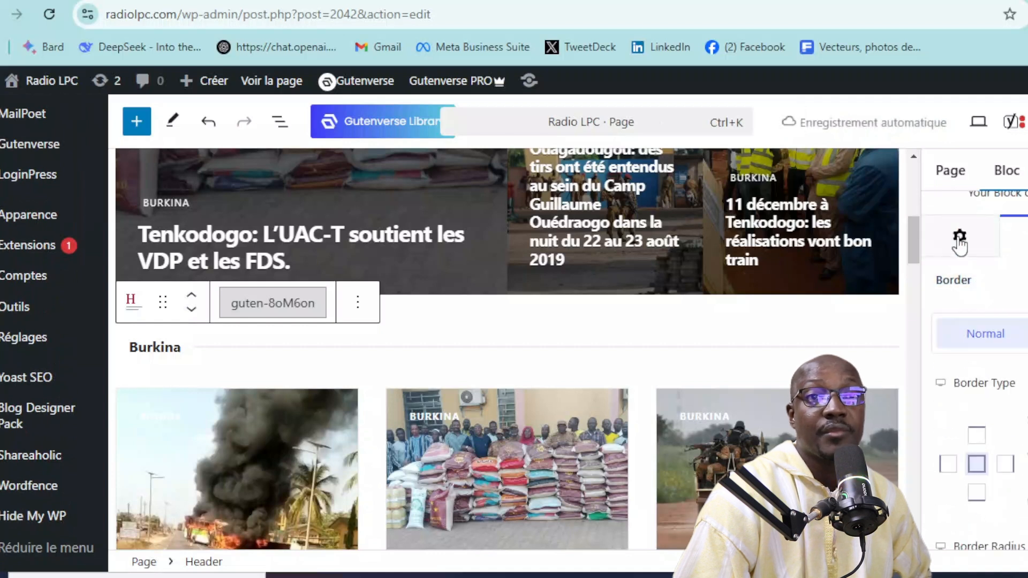
click(960, 238)
scroll(1018, 428, down, 3)
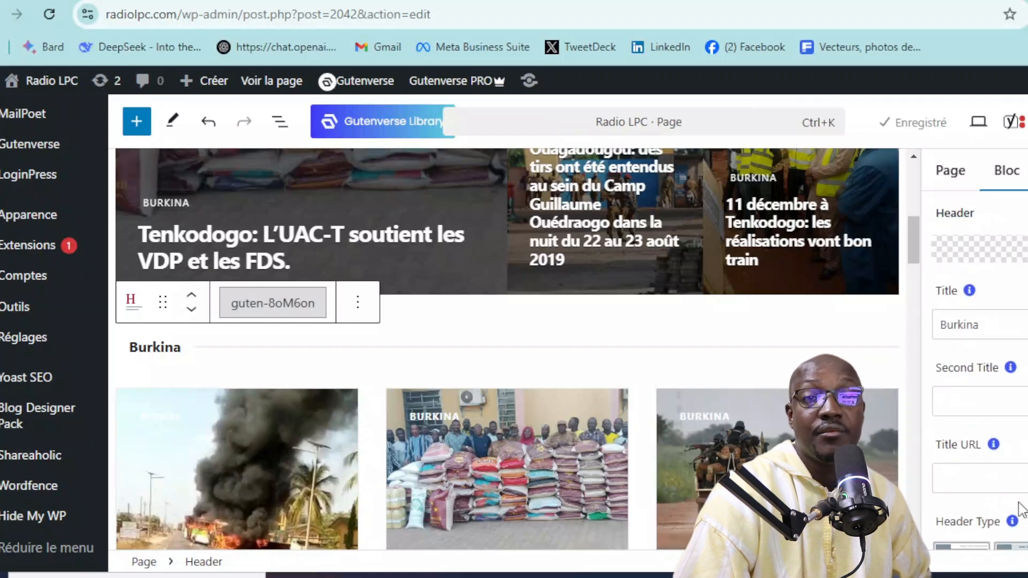
scroll(1022, 511, down, 3)
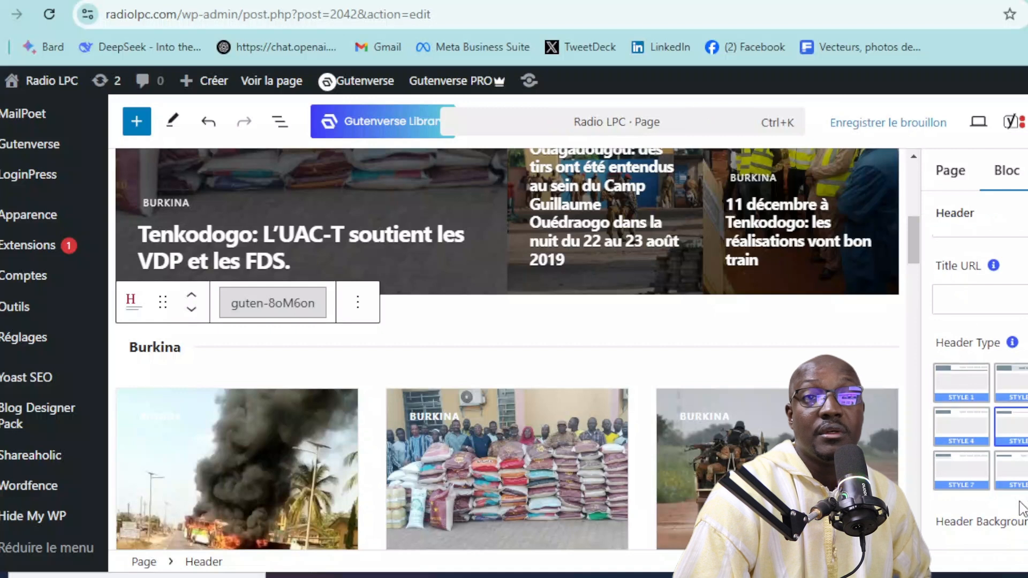
Examine the Header block's Second Title, Title URL and colour options, and review the Module 36 posts below it.
scroll(1018, 482, up, 2)
click(1011, 393)
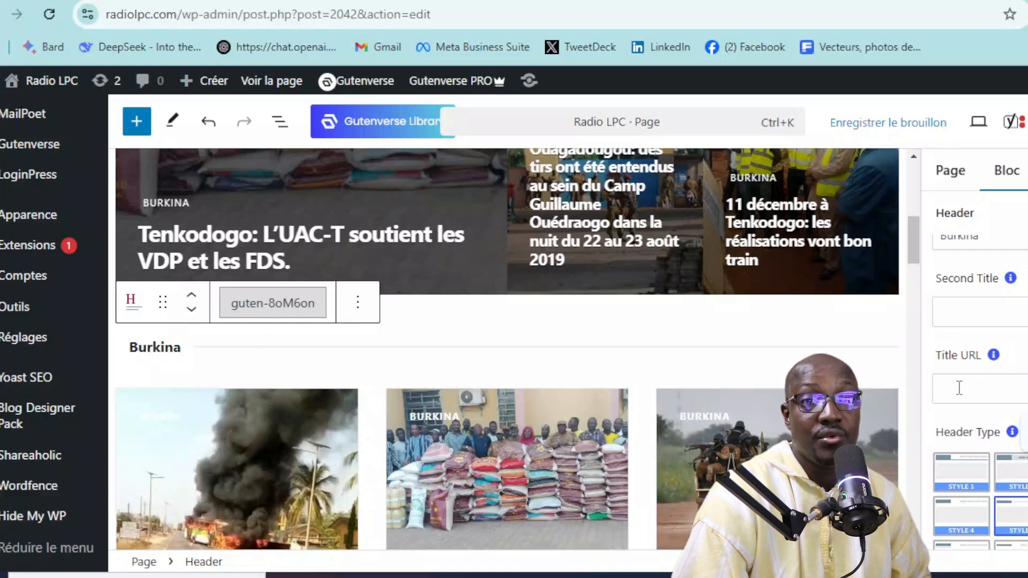
click(959, 311)
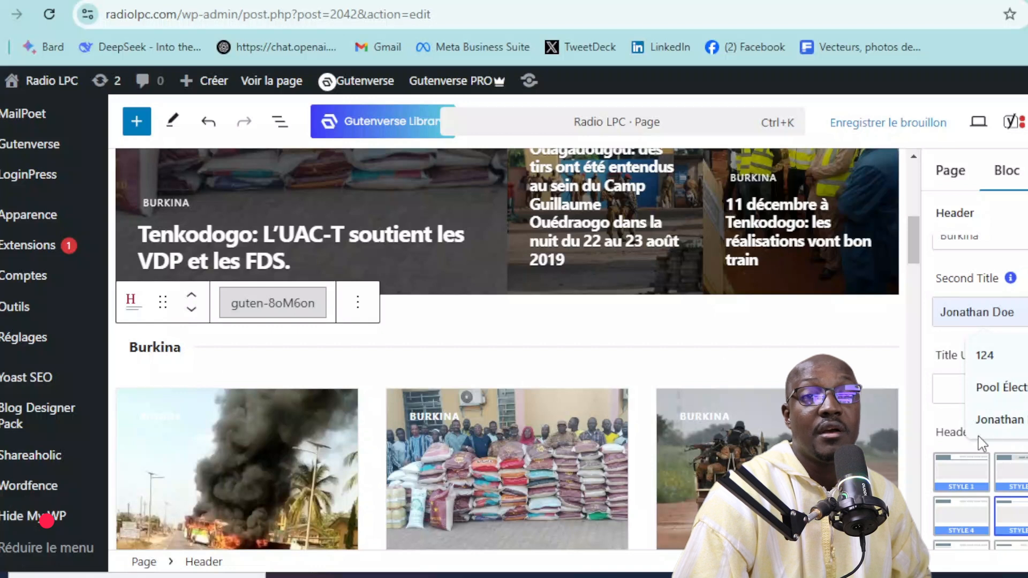
scroll(975, 428, down, 2)
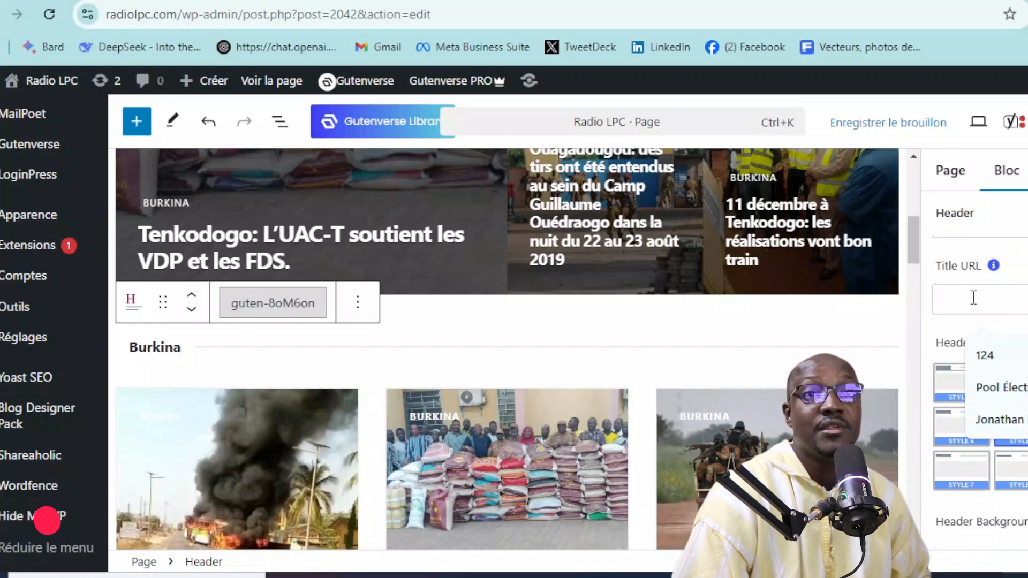
scroll(1021, 515, down, 3)
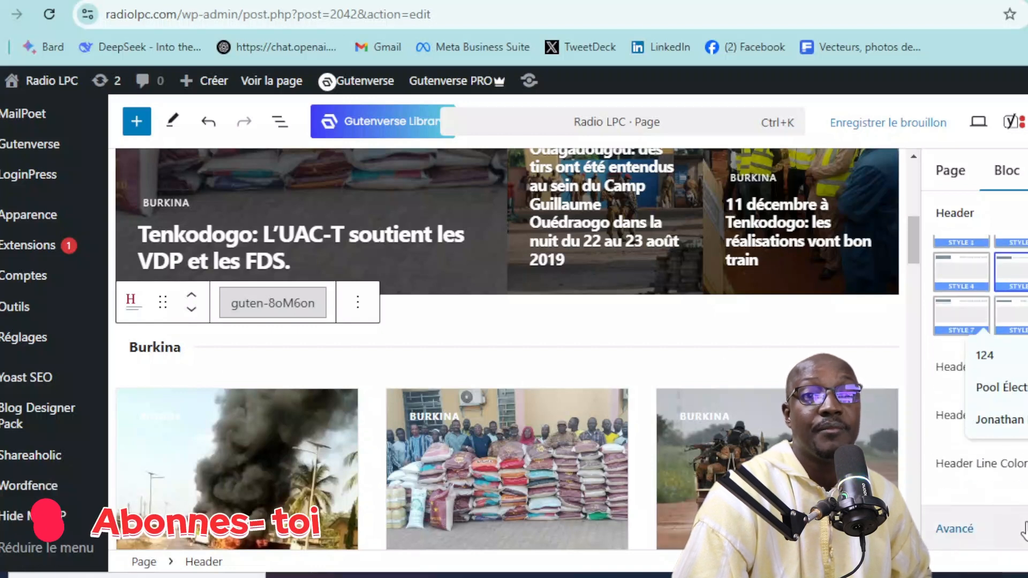
scroll(574, 426, down, 5)
scroll(379, 406, up, 2)
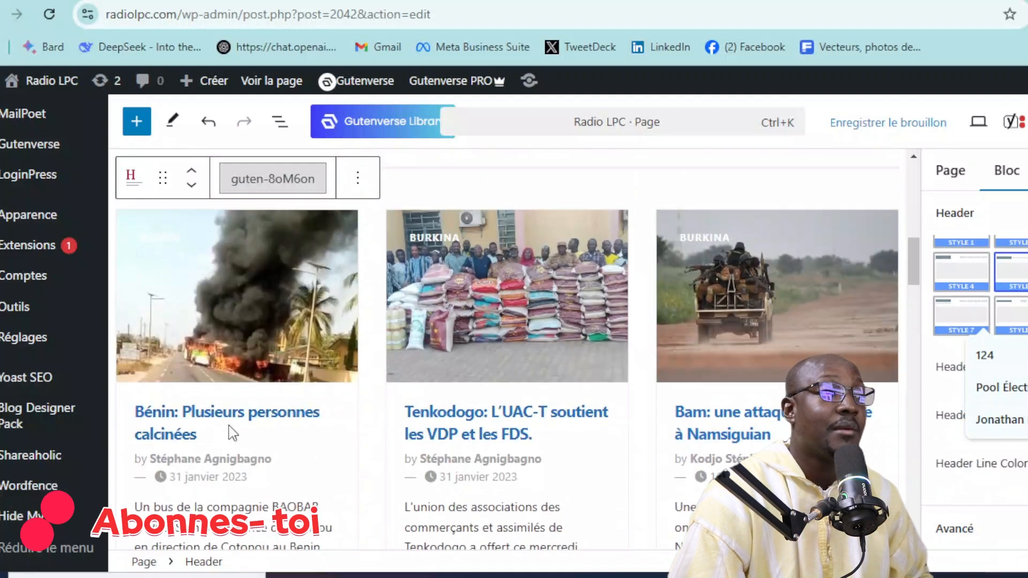
scroll(232, 433, down, 2)
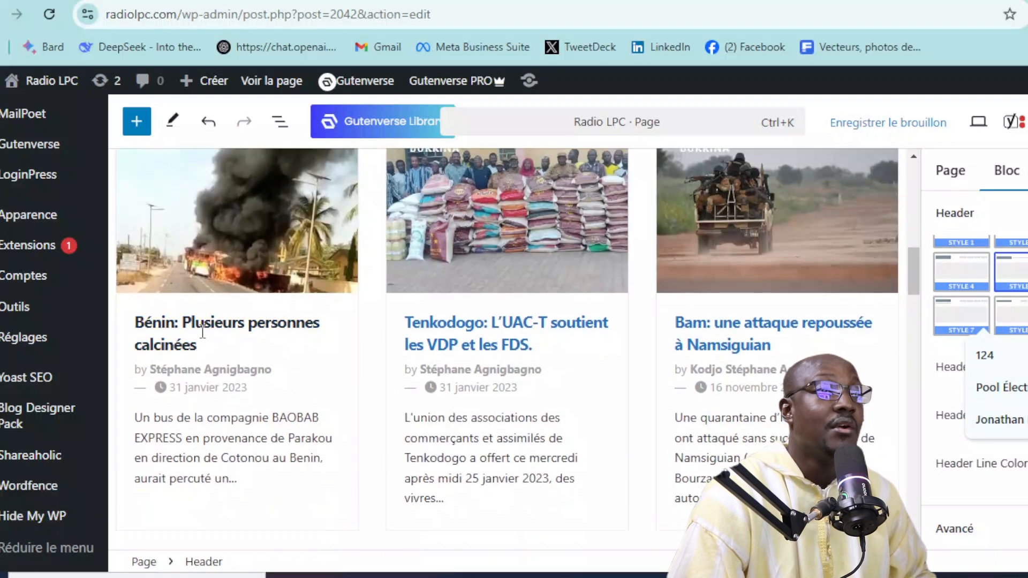
Review the post cards in the Burkina grid and select the Module 36 block that holds them.
scroll(286, 389, up, 8)
scroll(683, 454, down, 6)
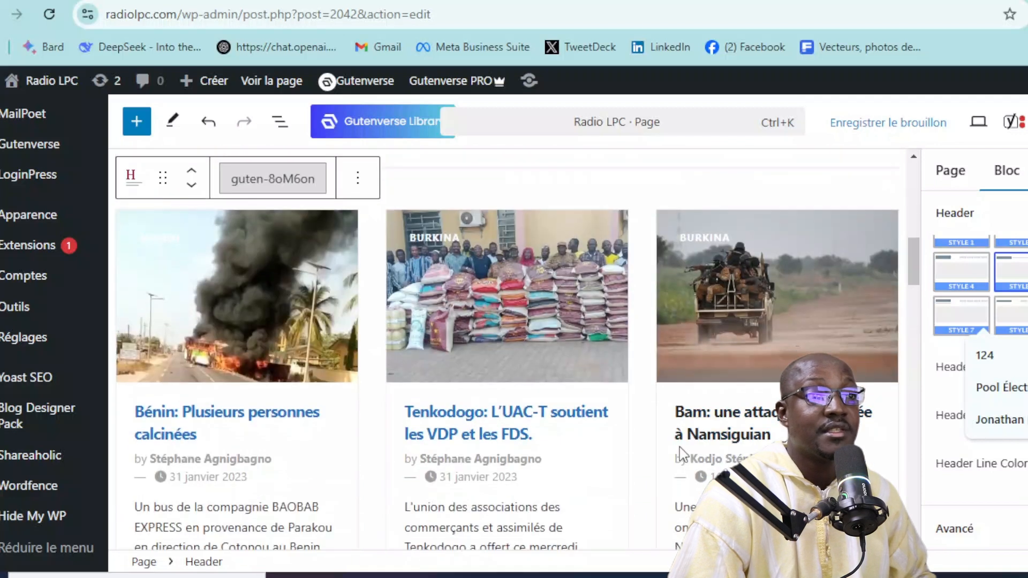
scroll(682, 454, down, 4)
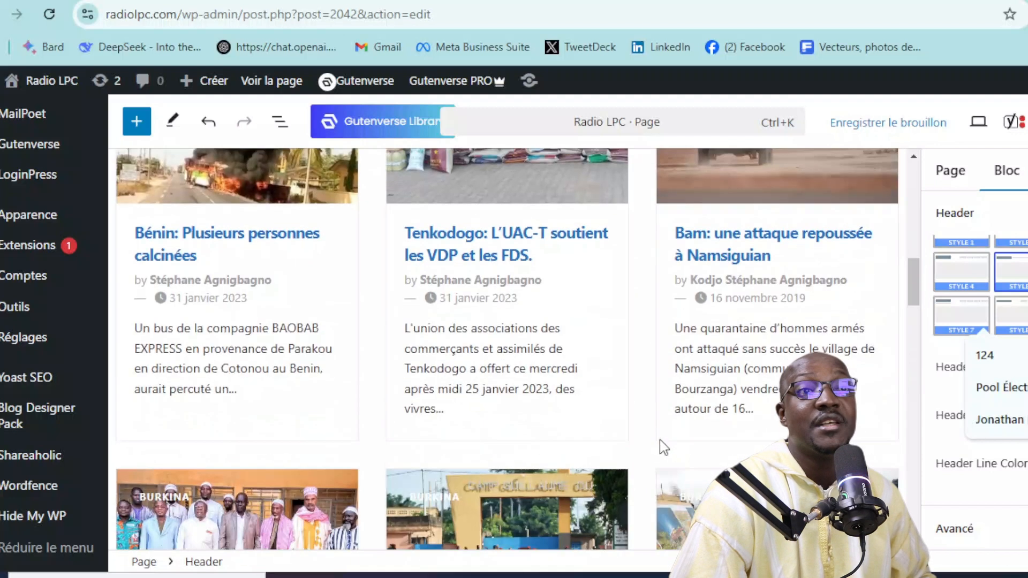
click(650, 355)
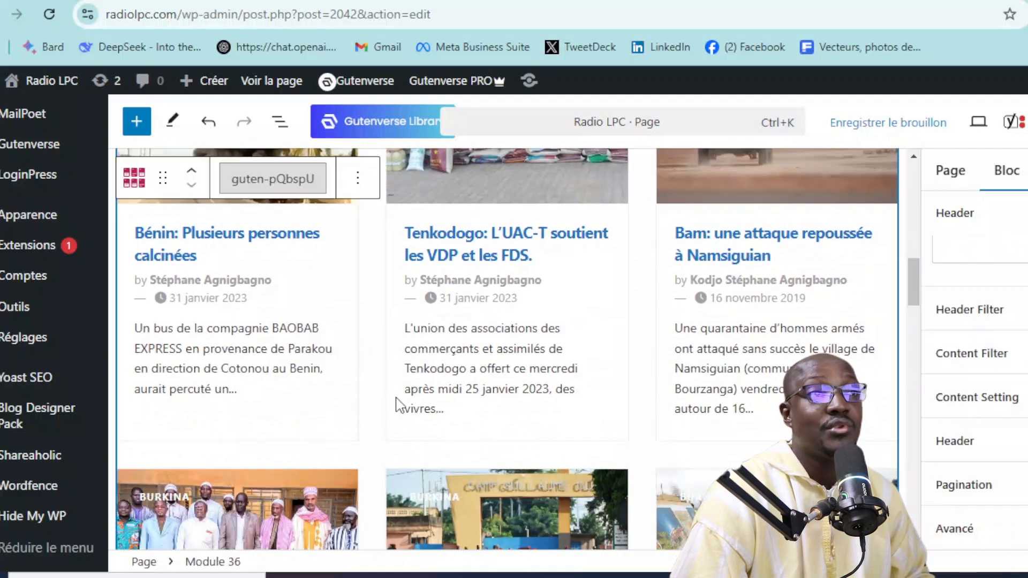
scroll(375, 413, up, 4)
scroll(350, 434, down, 2)
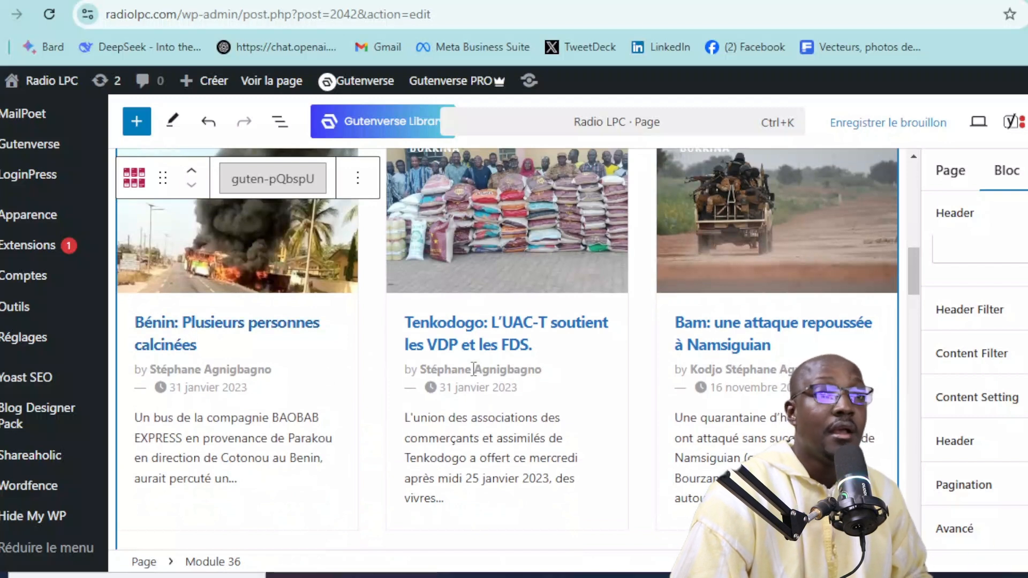
scroll(557, 432, down, 5)
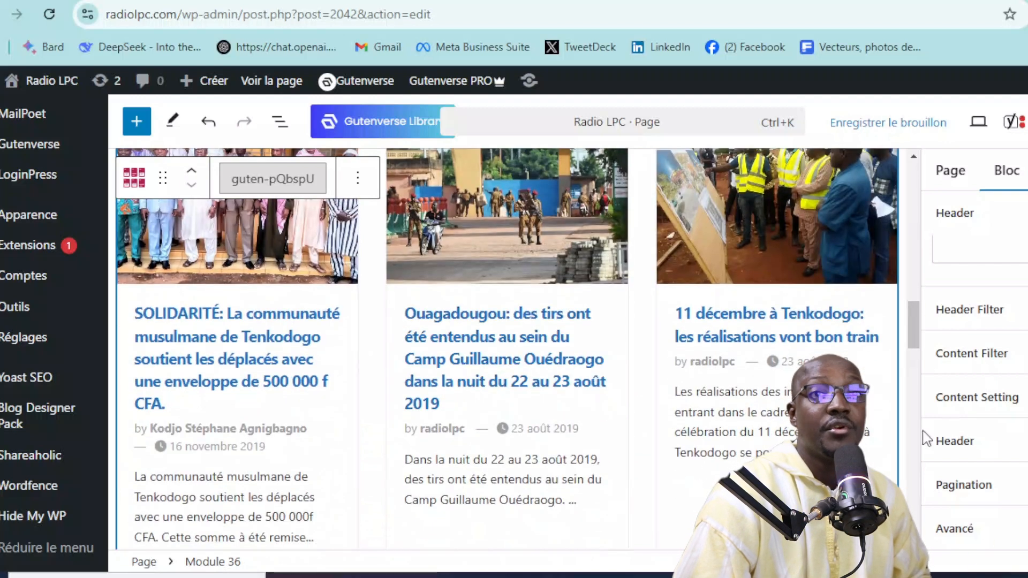
scroll(573, 411, up, 5)
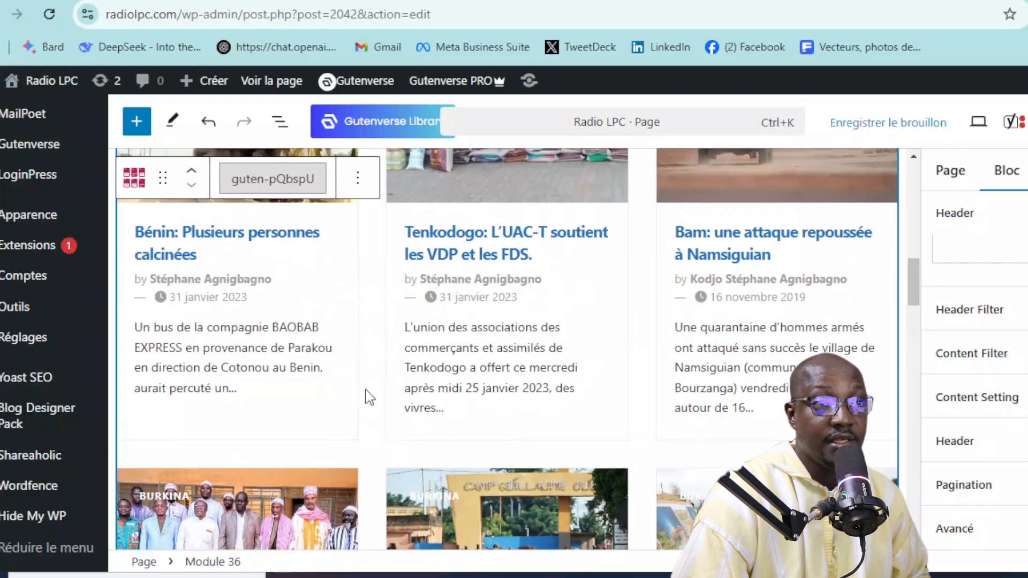
scroll(367, 397, down, 2)
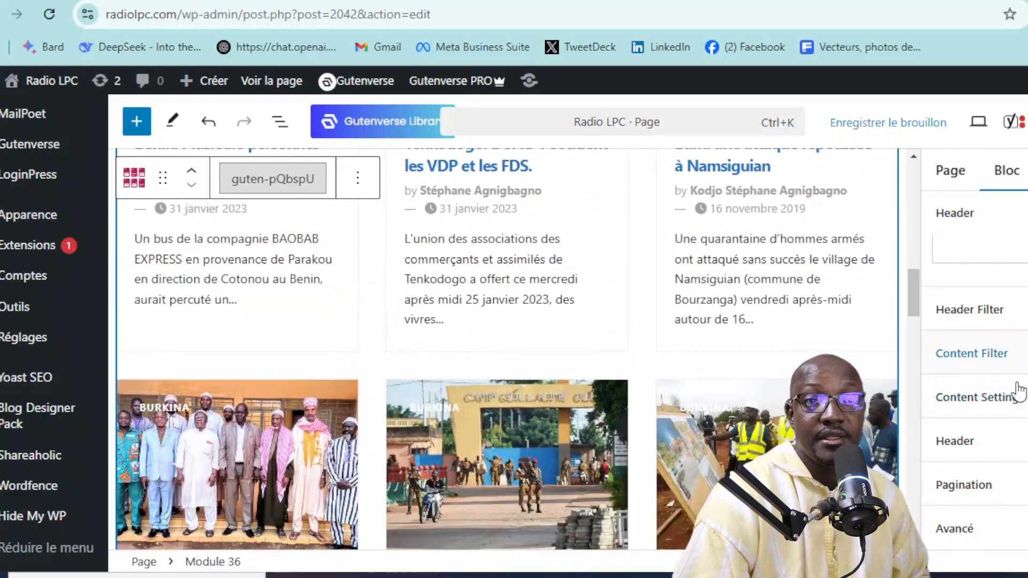
In the Module 36 Content Setting, set the Excerpt Length to 10 and check the shortened post excerpts.
click(1010, 400)
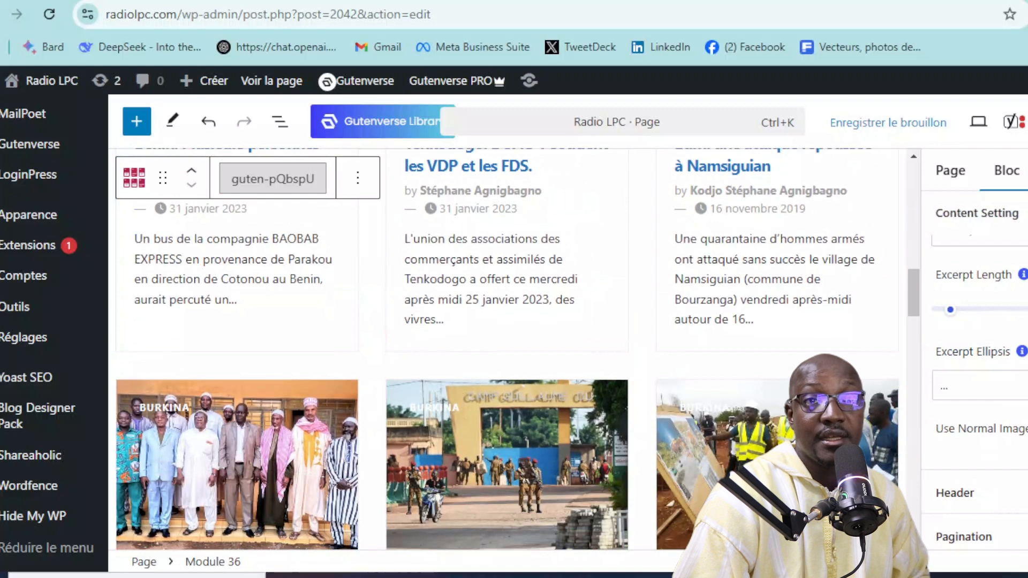
scroll(976, 370, up, 2)
scroll(976, 370, down, 3)
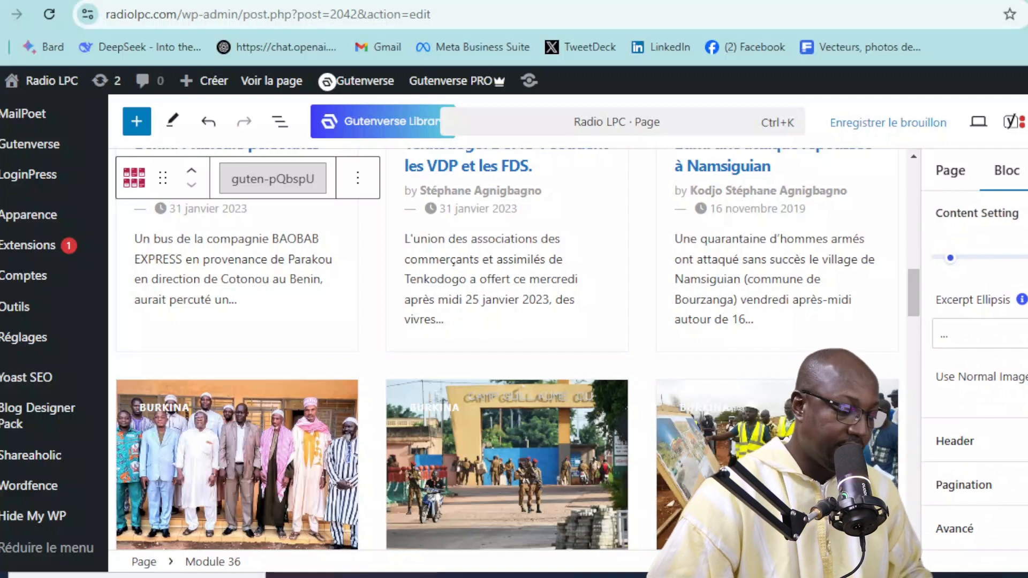
text(10)
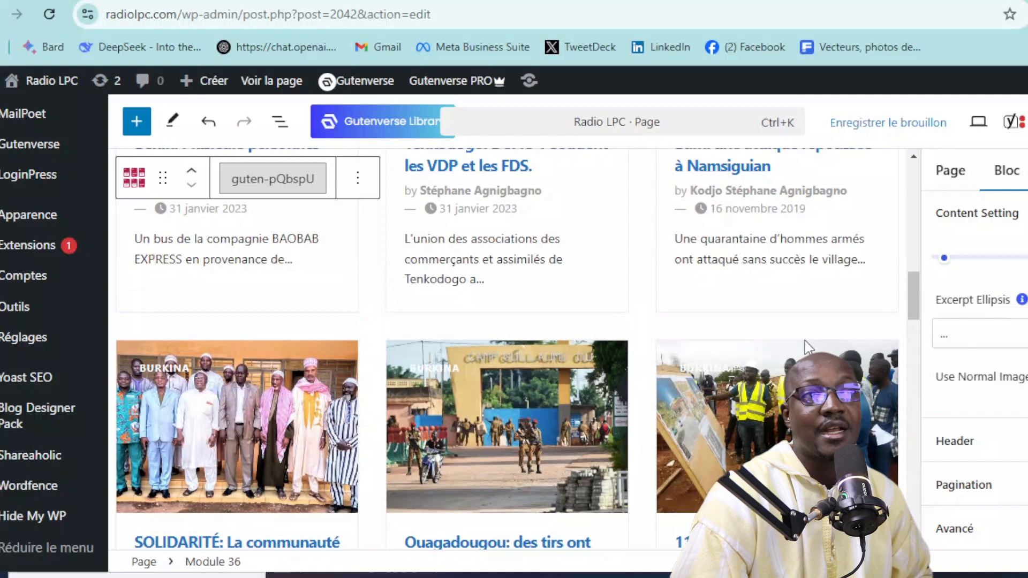
scroll(371, 303, up, 2)
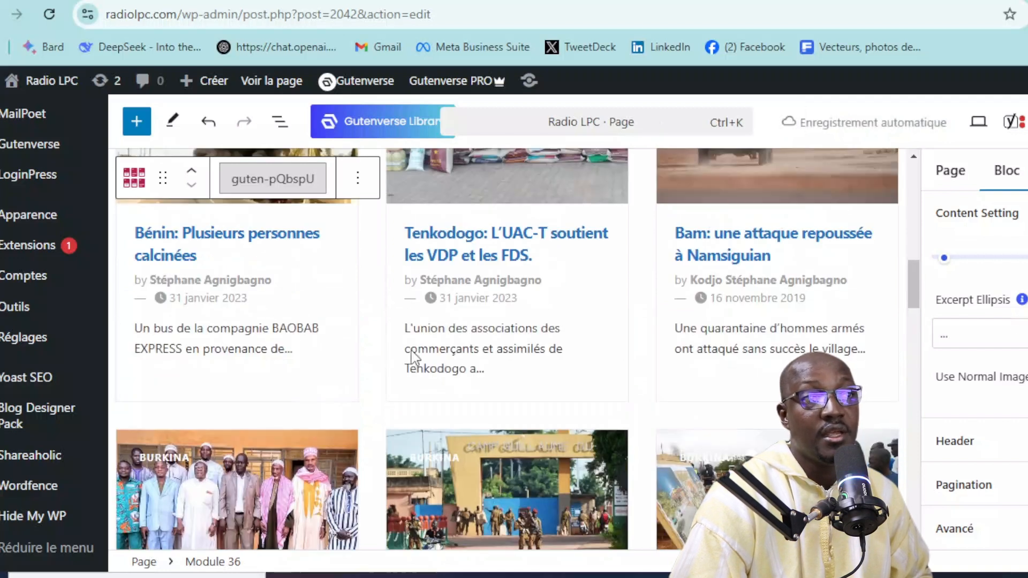
scroll(413, 357, up, 2)
Try reducing the Module 36 excerpts to one word and to no words, then restore the Excerpt Length to 10.
scroll(504, 345, down, 10)
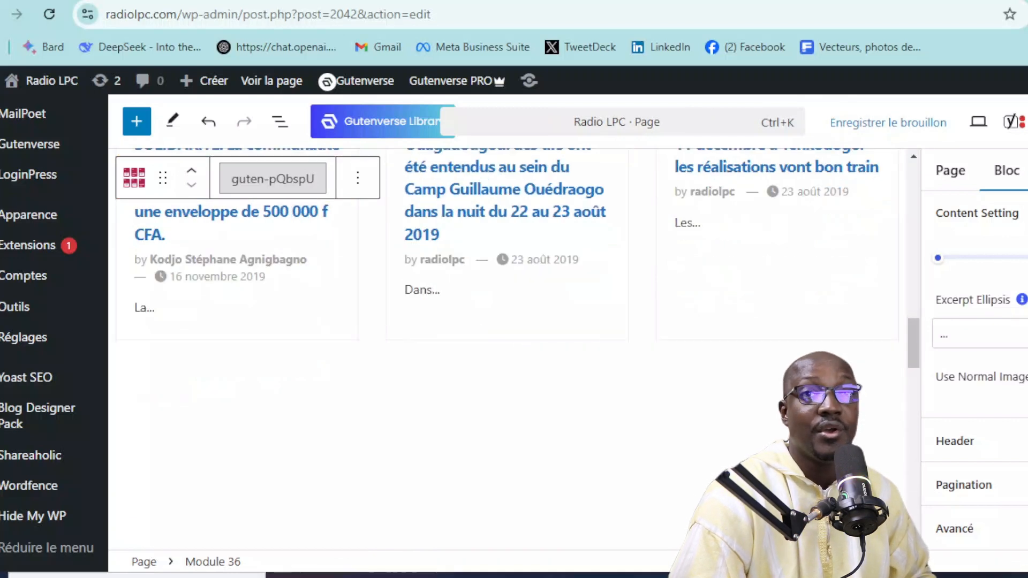
scroll(354, 407, up, 2)
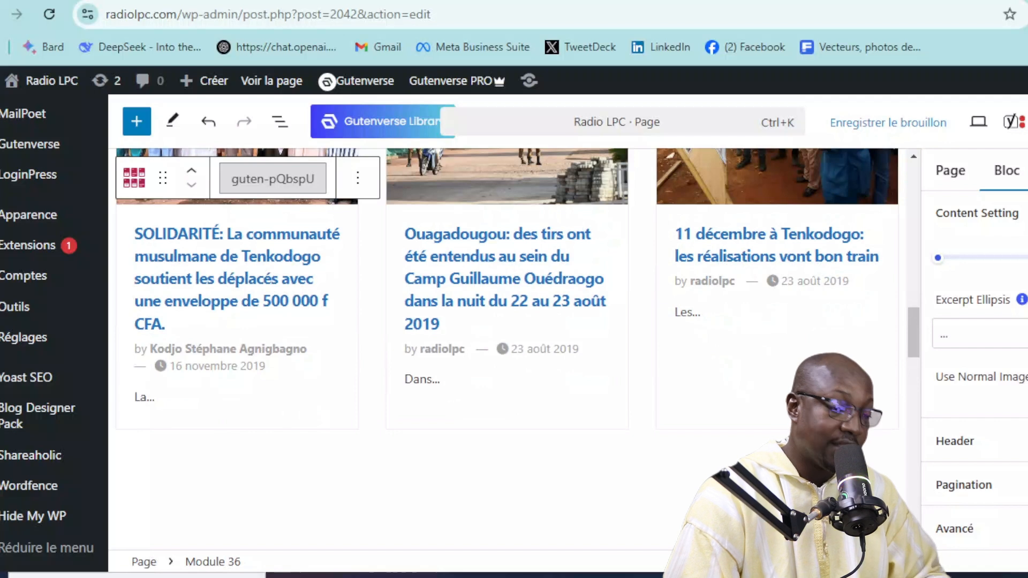
scroll(461, 450, up, 2)
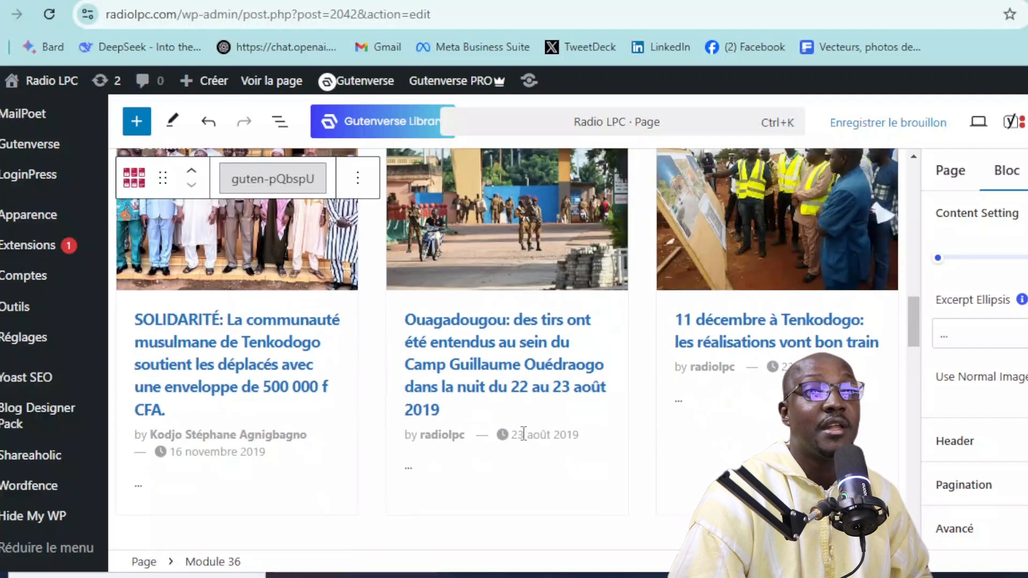
scroll(611, 445, down, 4)
scroll(696, 439, up, 4)
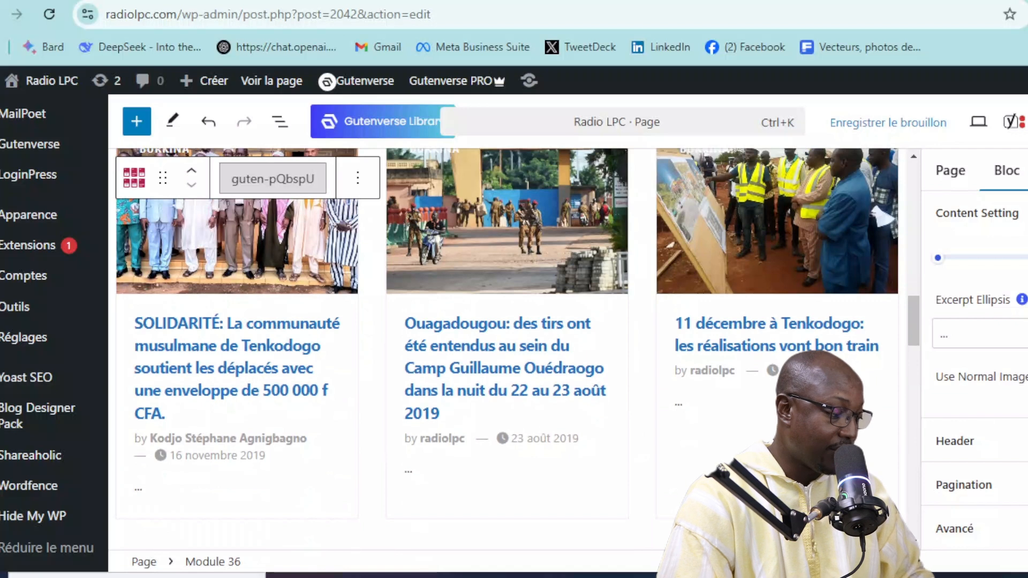
text(10)
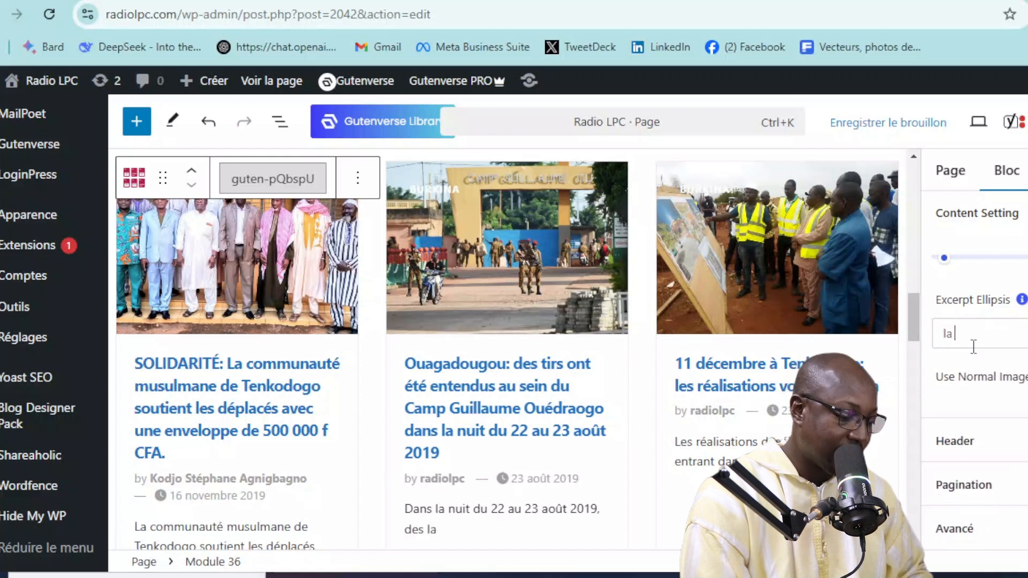
Try "la suite" as the Module 36 Excerpt Ellipsis, then replace it with a longer row of dots.
text(te)
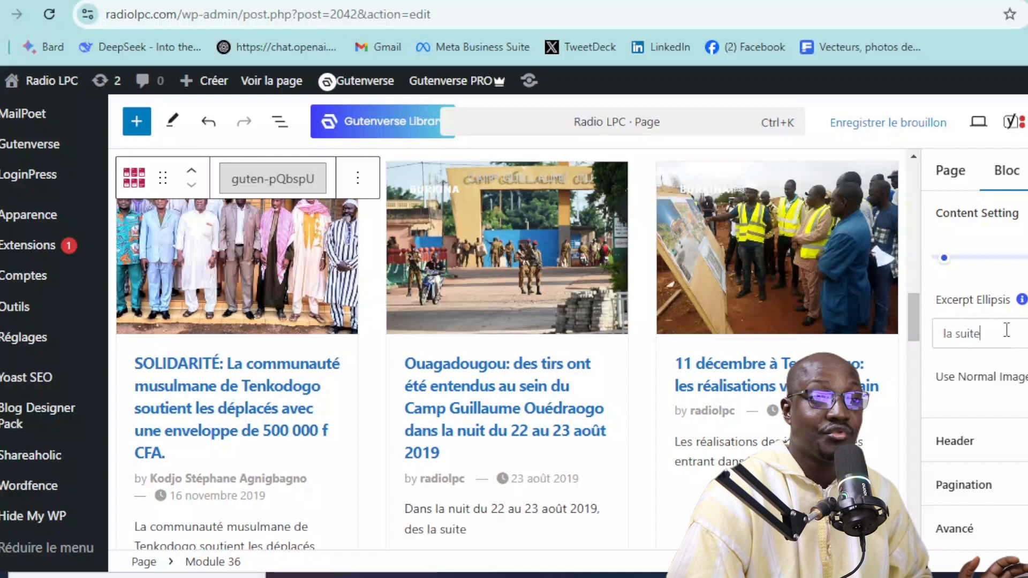
drag(1007, 330, 935, 336)
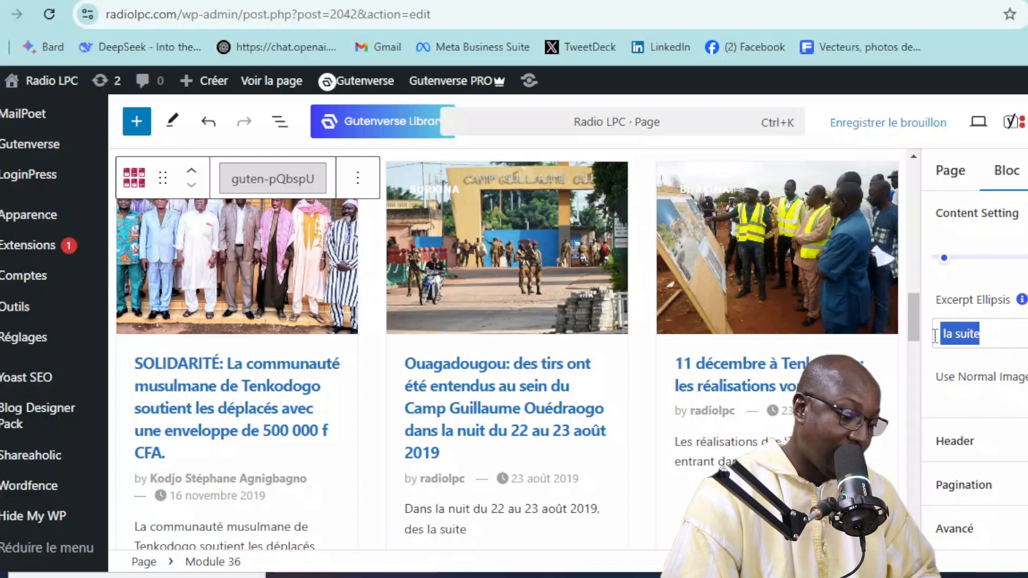
key(BackSpace)
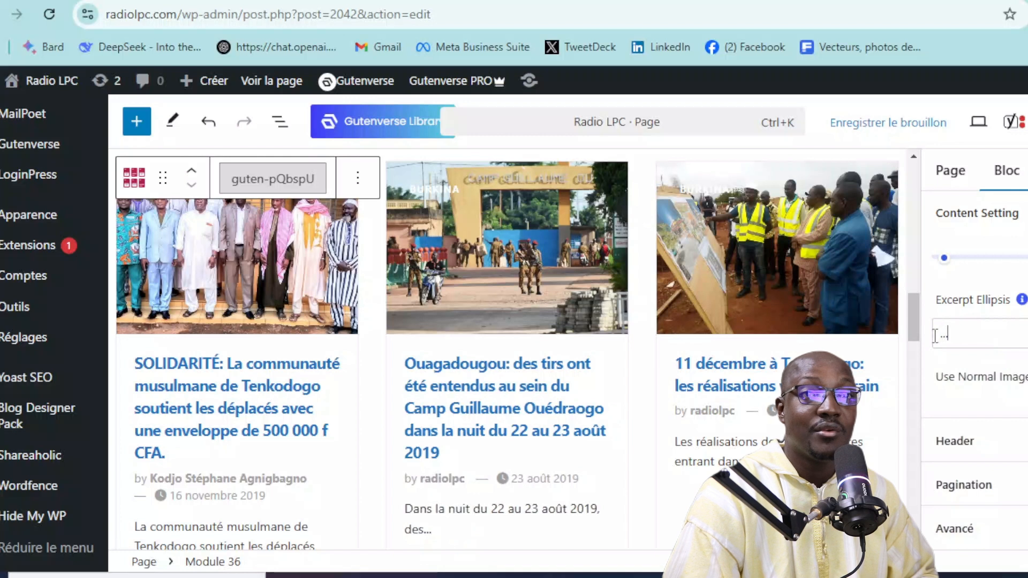
scroll(624, 459, down, 3)
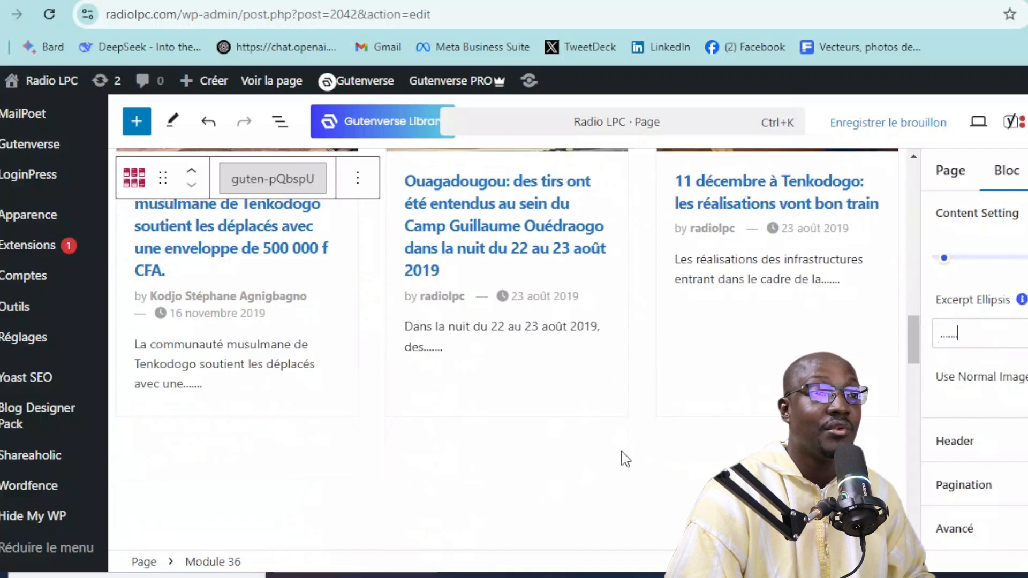
scroll(770, 431, up, 1)
scroll(991, 375, up, 2)
Examine the Module 36 Content Filter's Include Post Type and Content Type choices without changing them.
scroll(991, 428, up, 4)
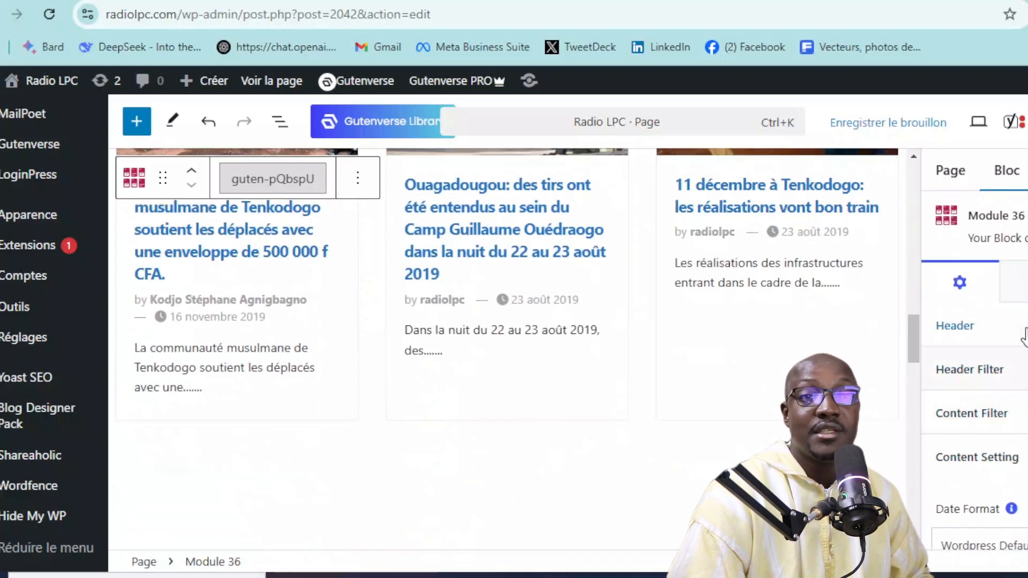
scroll(997, 345, down, 2)
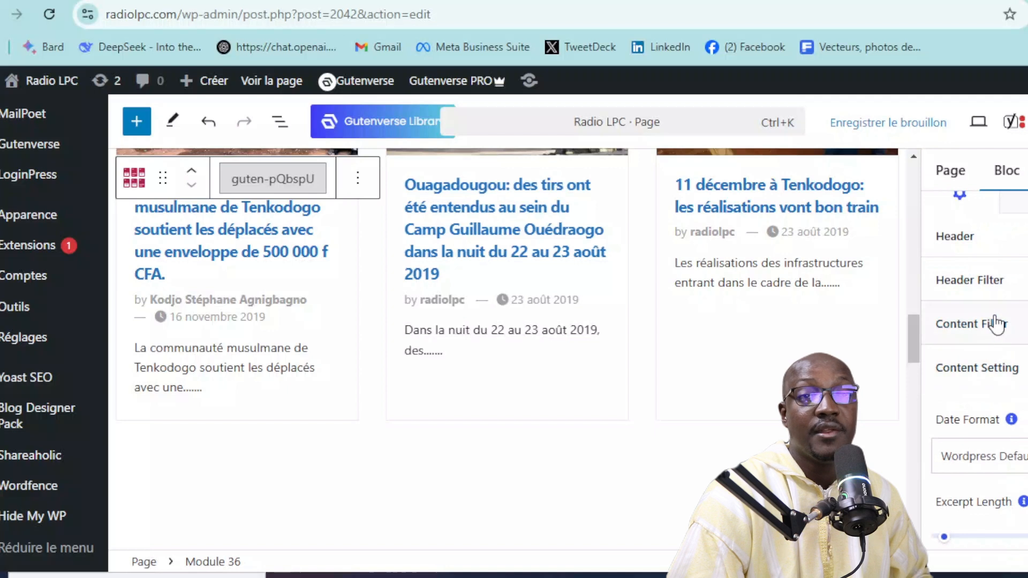
click(997, 324)
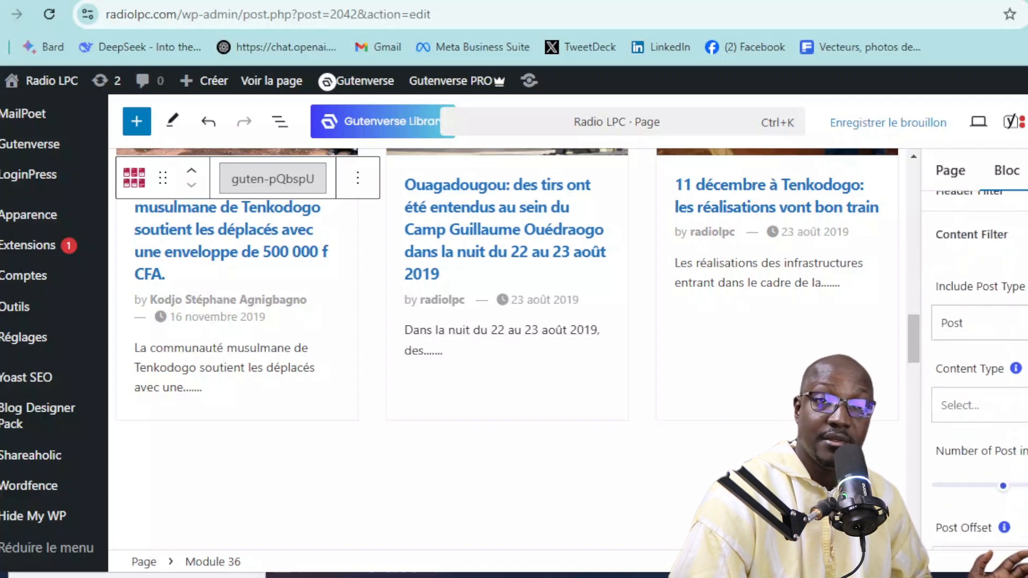
click(1018, 323)
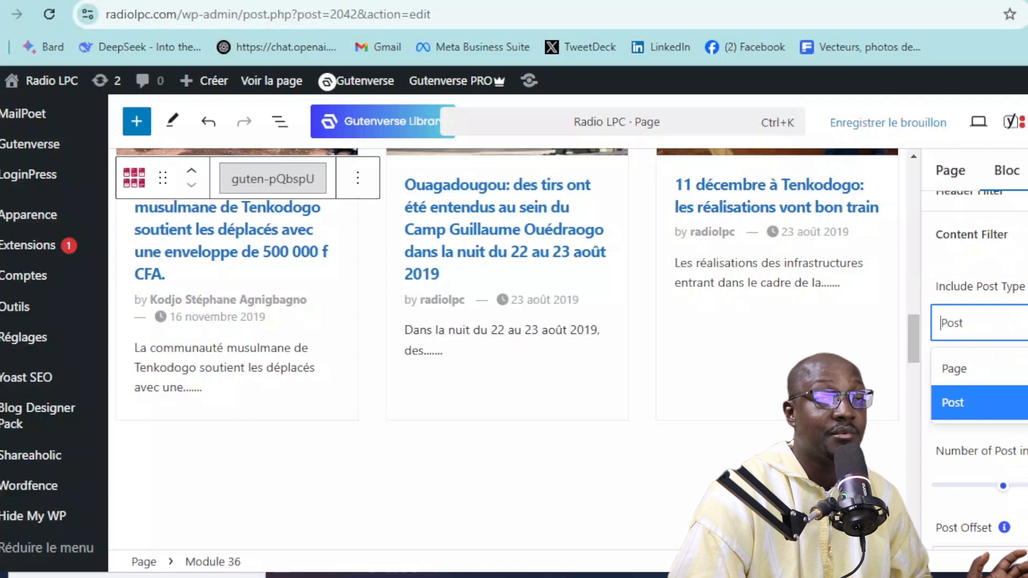
click(1017, 323)
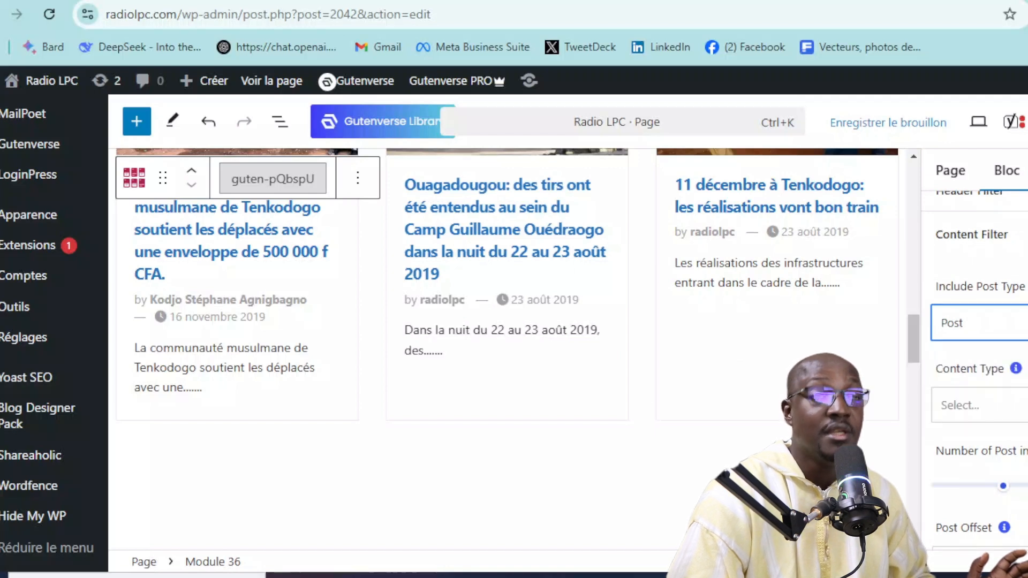
scroll(1024, 366, down, 2)
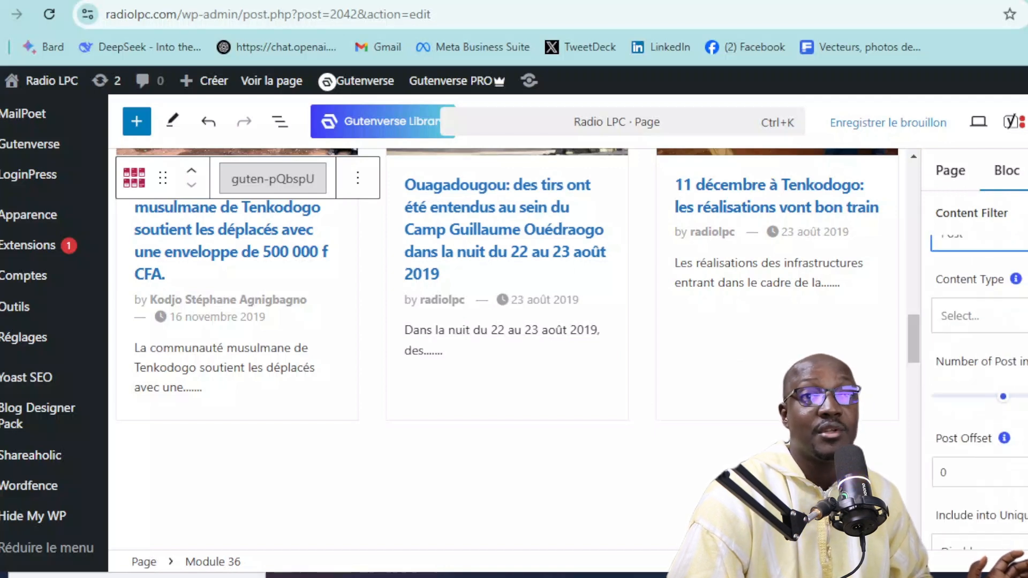
scroll(1024, 365, up, 2)
scroll(1003, 424, down, 2)
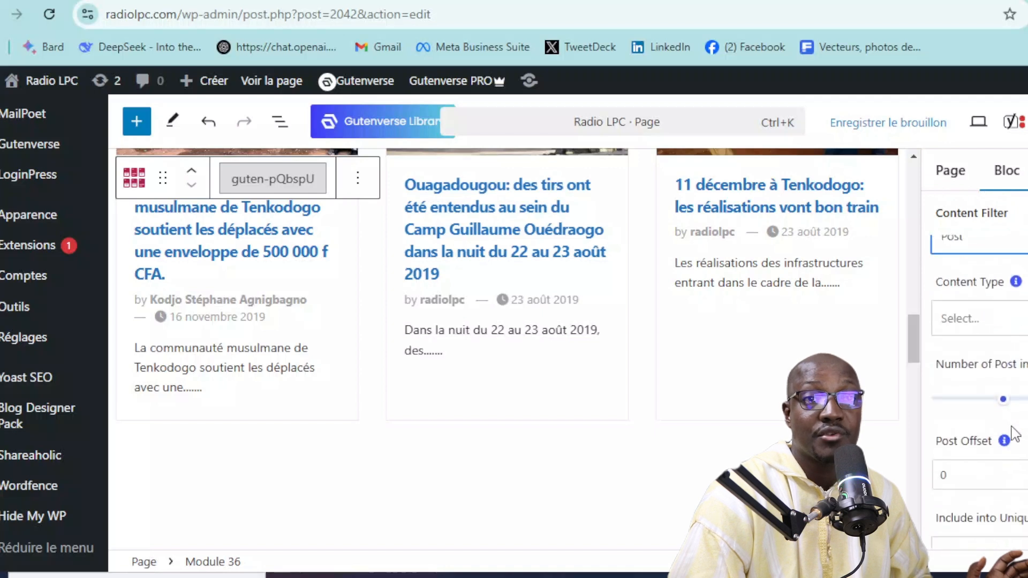
click(1021, 316)
click(1021, 317)
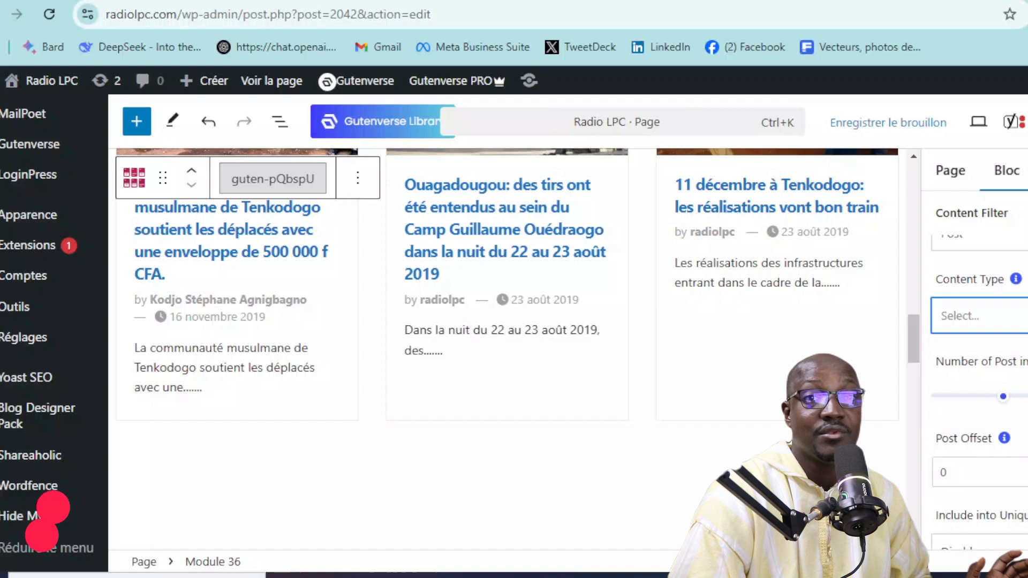
Review the displayed posts and examine the Content Filter's post number, Post Offset, Include Post and Exclude Post options.
scroll(1004, 394, down, 1)
scroll(384, 411, up, 5)
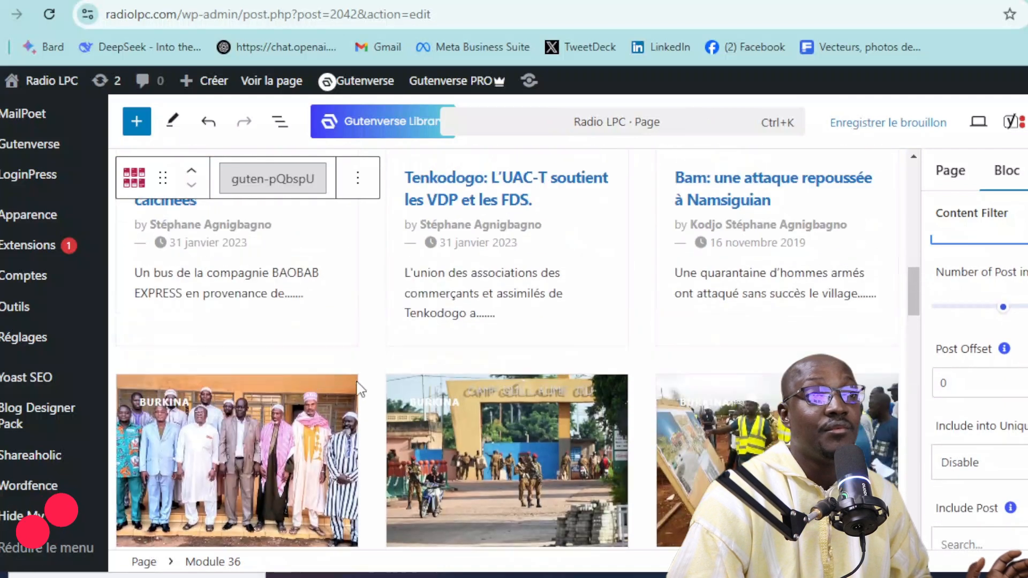
scroll(360, 389, up, 3)
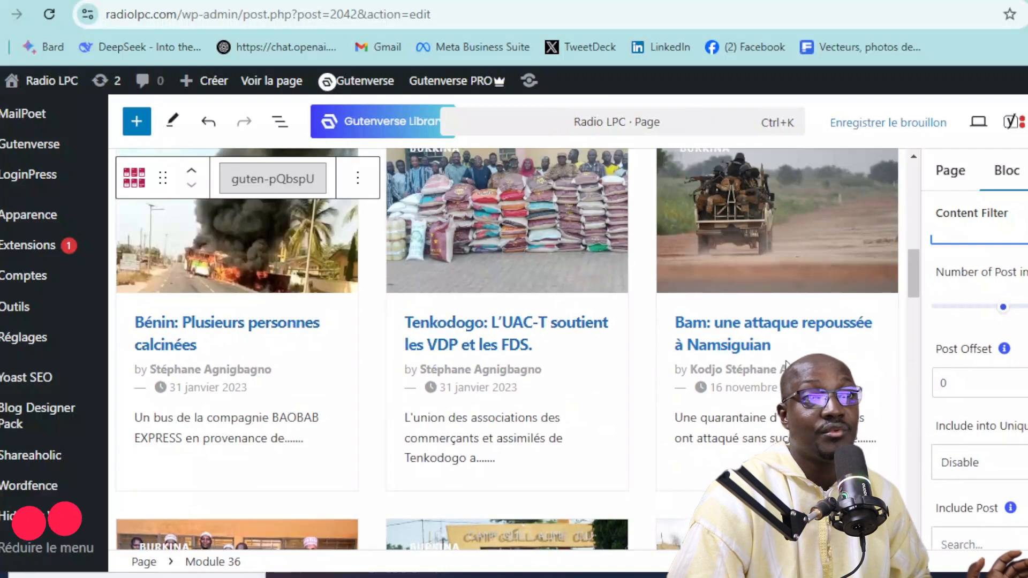
scroll(585, 409, down, 5)
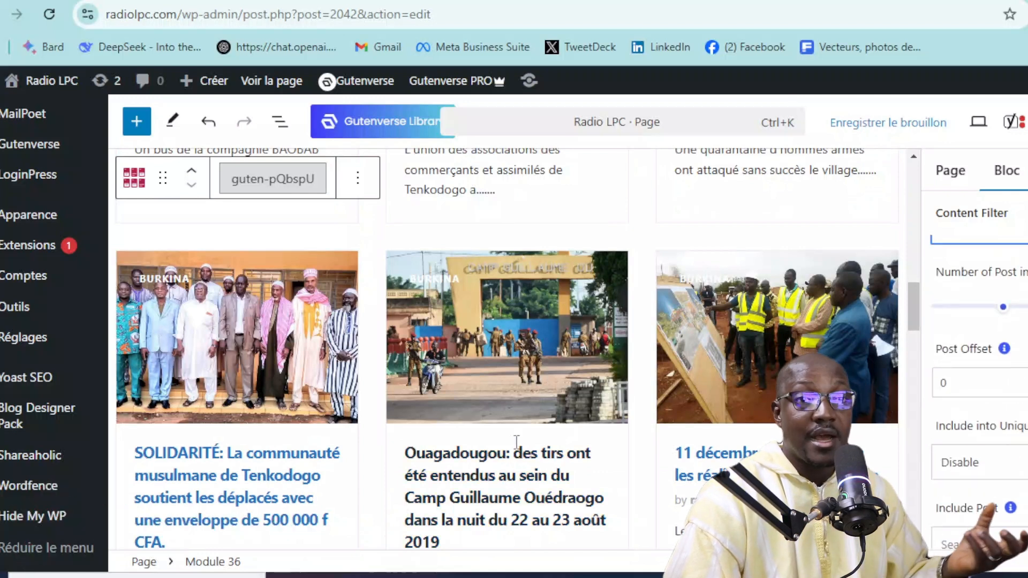
scroll(516, 431, up, 3)
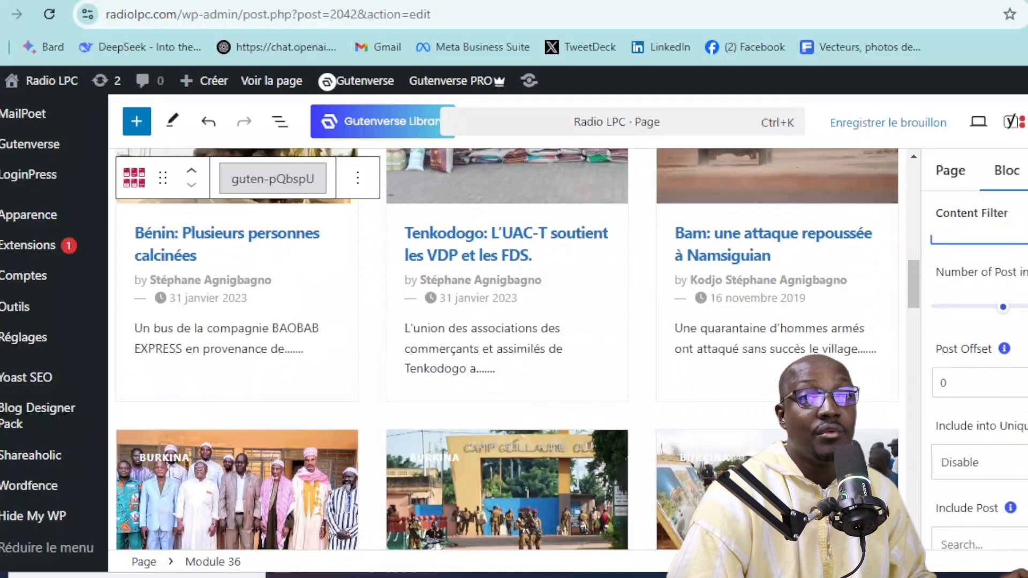
scroll(1026, 464, down, 2)
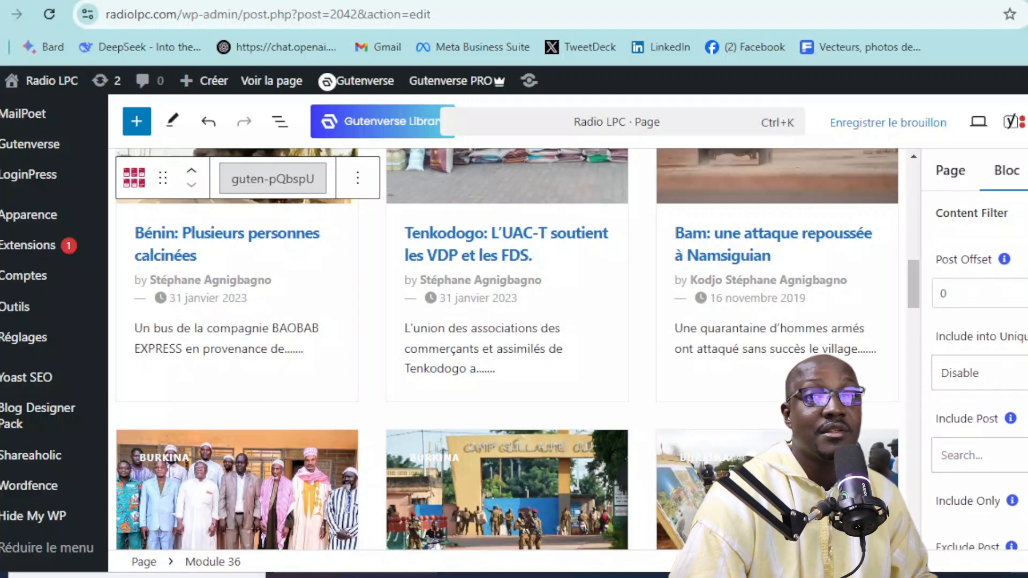
scroll(979, 395, down, 2)
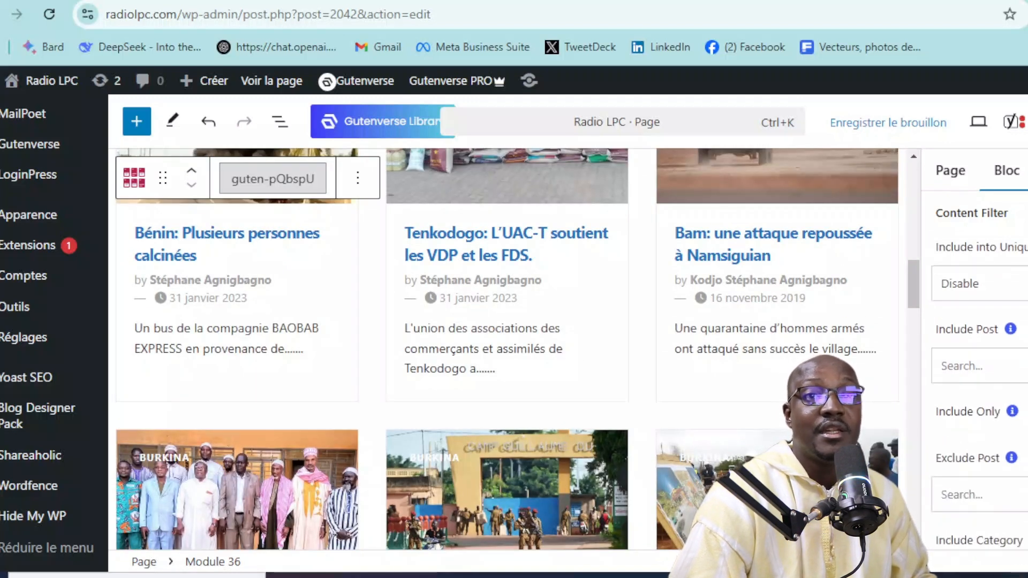
scroll(979, 396, up, 3)
scroll(979, 396, down, 4)
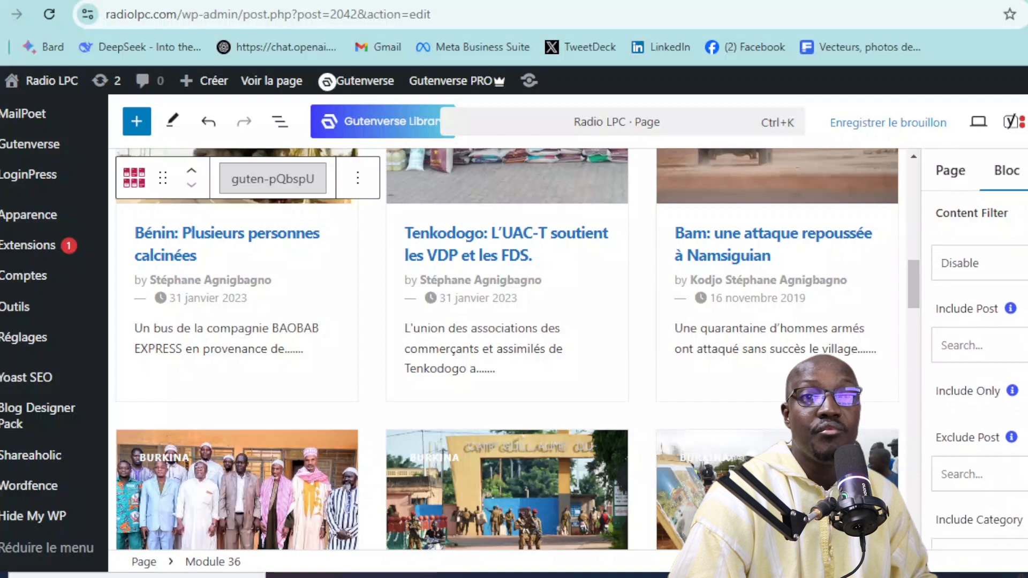
Include only the Burkina category in the Module 36 Content Filter.
scroll(980, 396, down, 3)
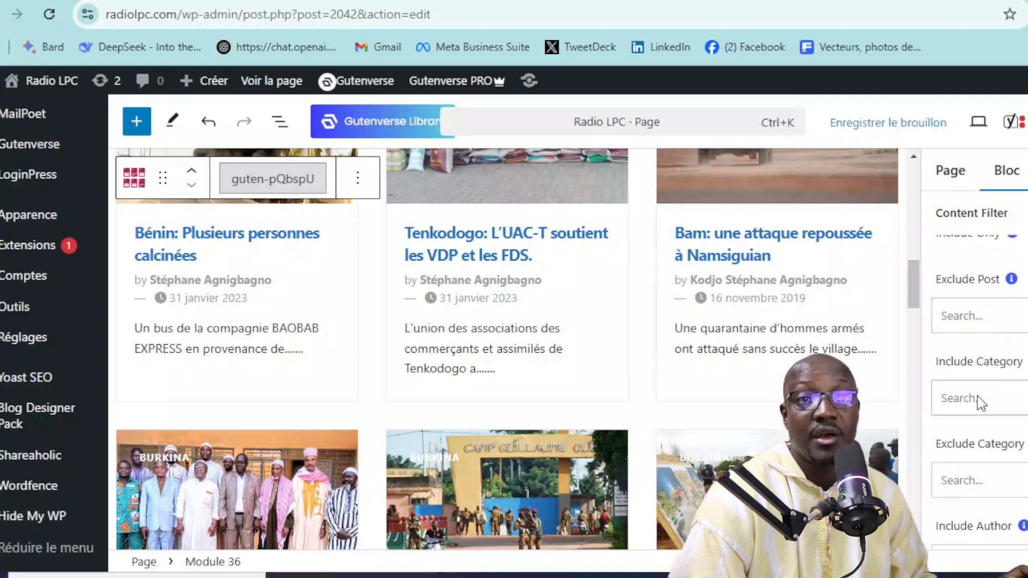
scroll(980, 403, down, 2)
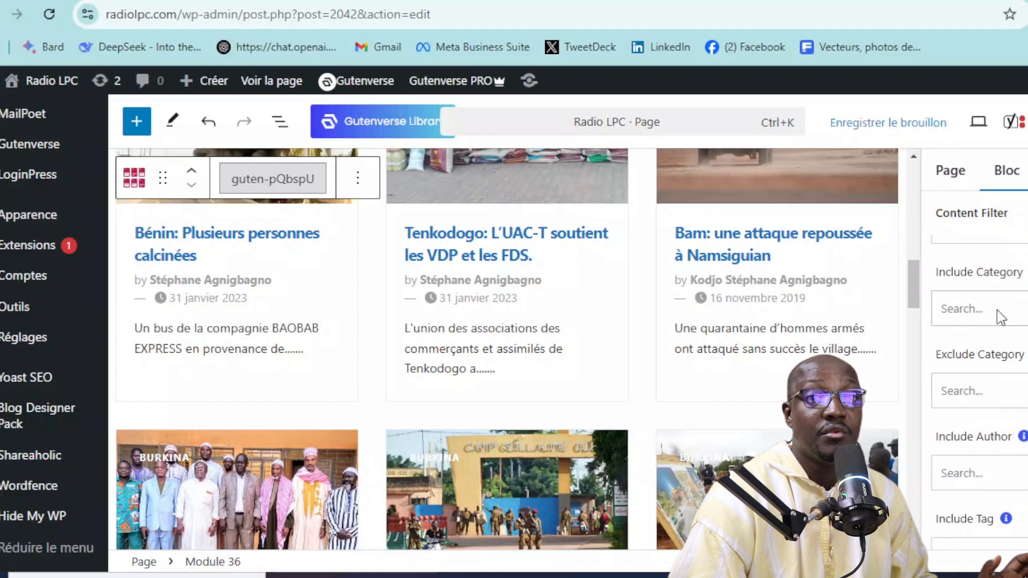
click(997, 309)
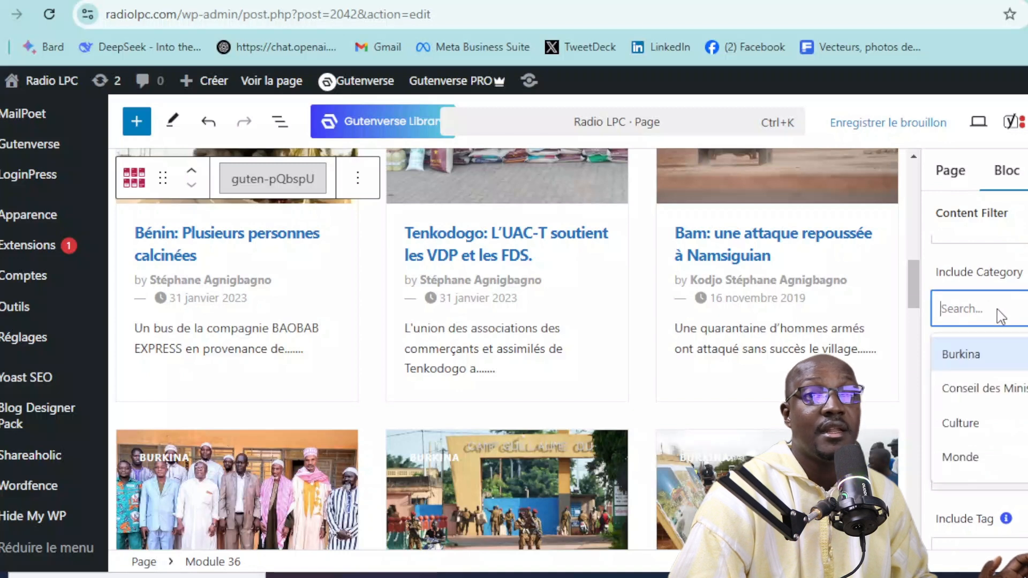
click(979, 358)
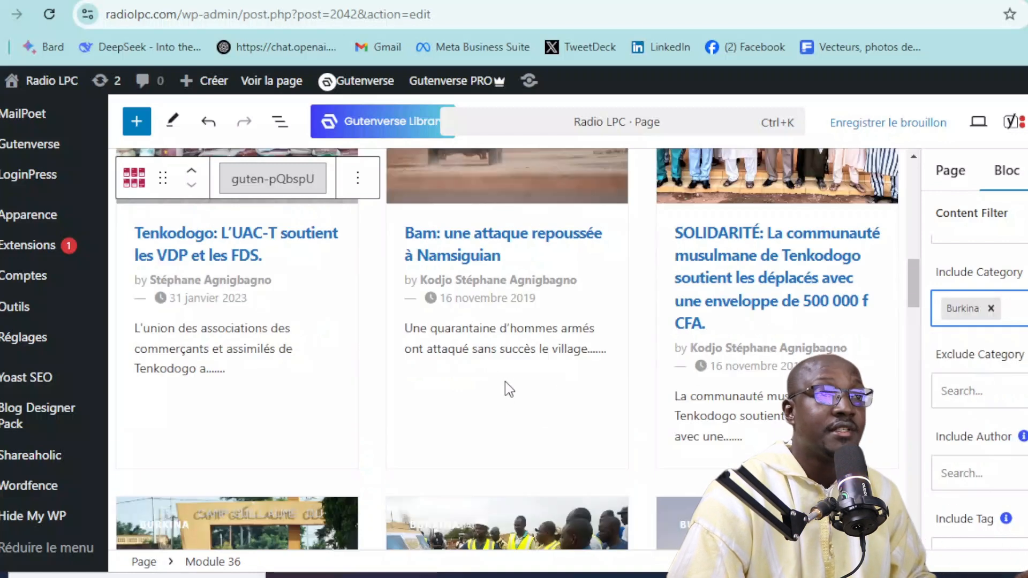
Review the Burkina posts in the grid and examine the remaining Content Filter options for categories, authors, tags and sorting.
scroll(203, 498, up, 2)
scroll(202, 498, down, 10)
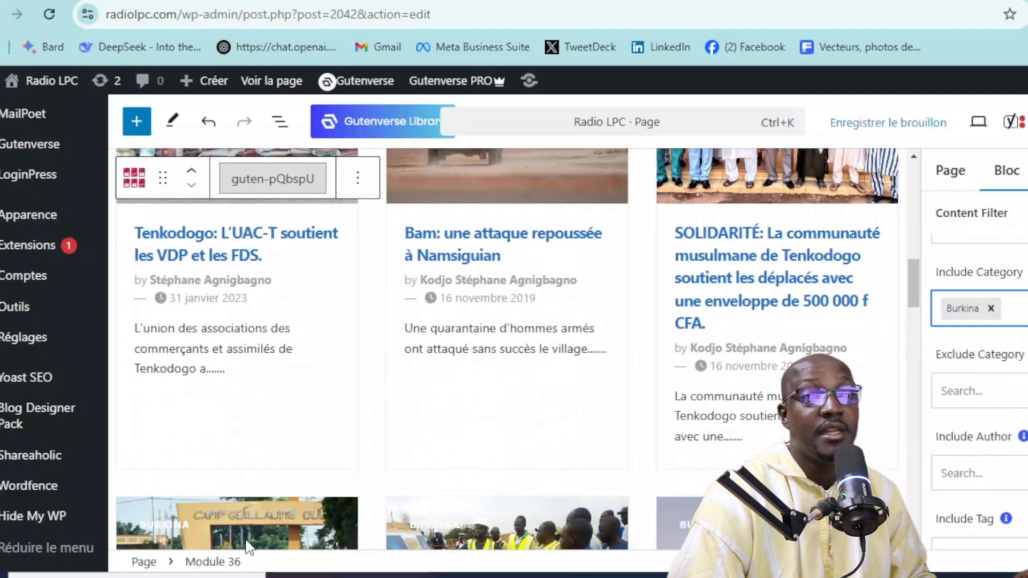
scroll(450, 443, down, 3)
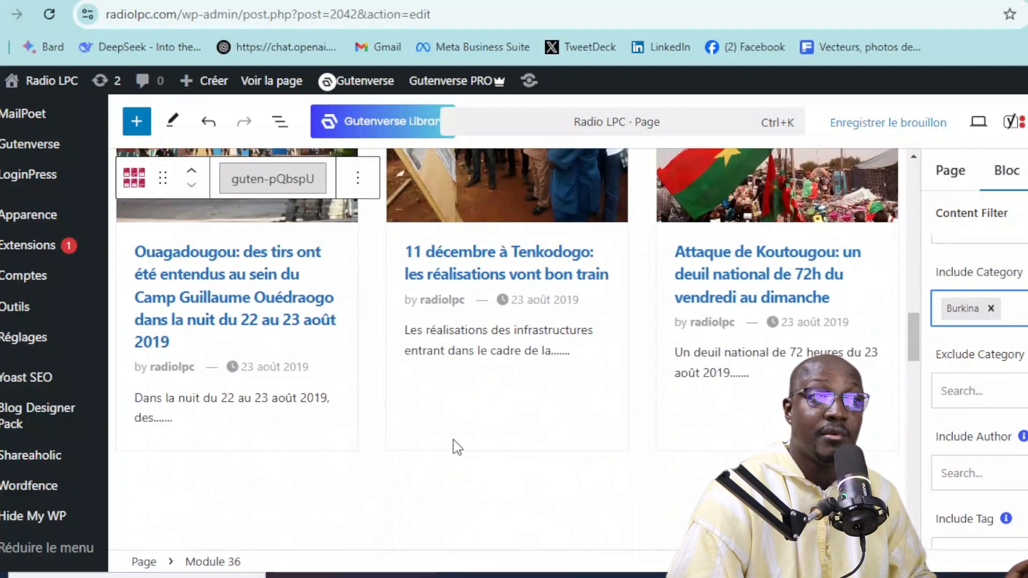
scroll(622, 453, down, 3)
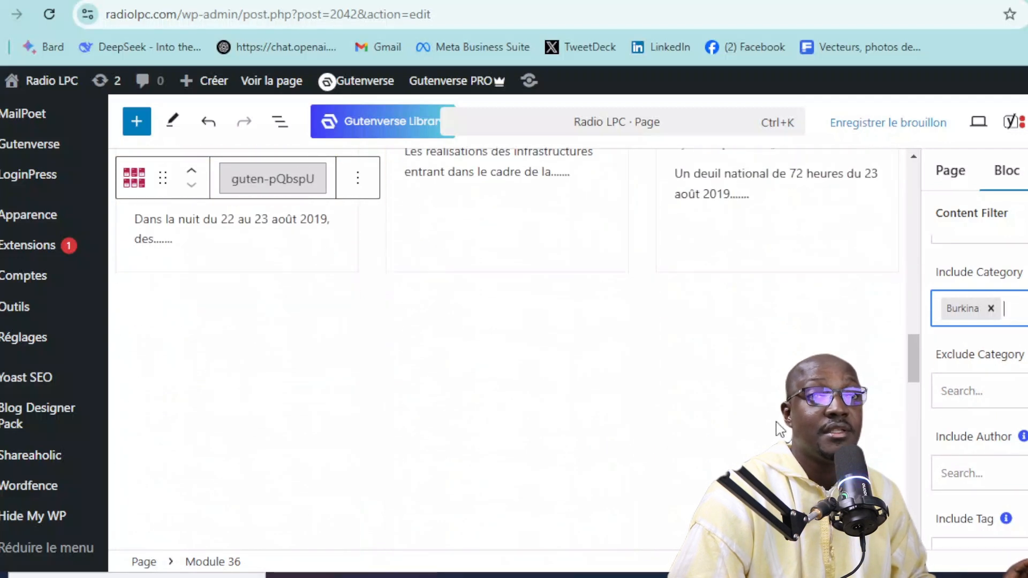
scroll(979, 375, down, 3)
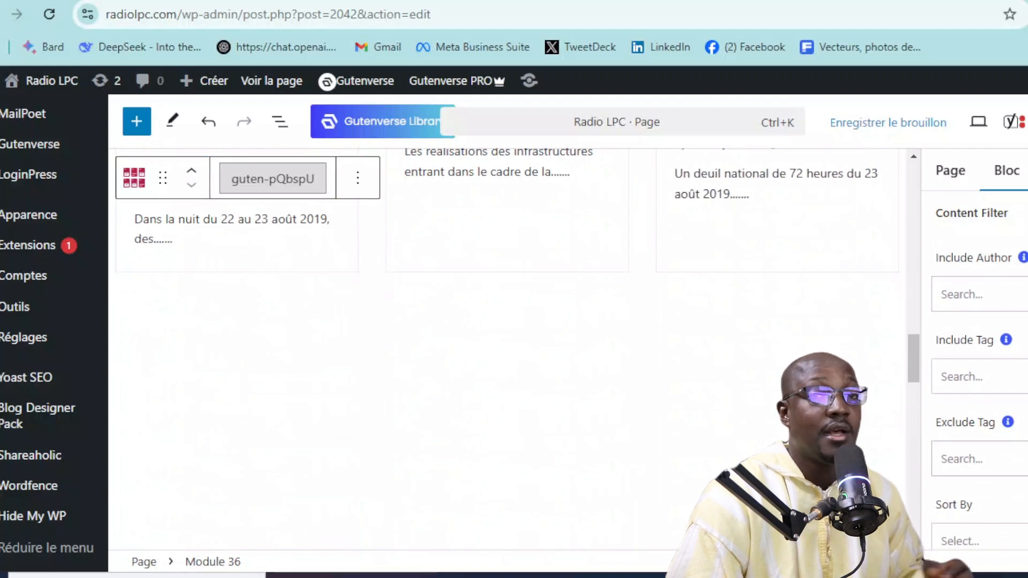
scroll(975, 375, down, 3)
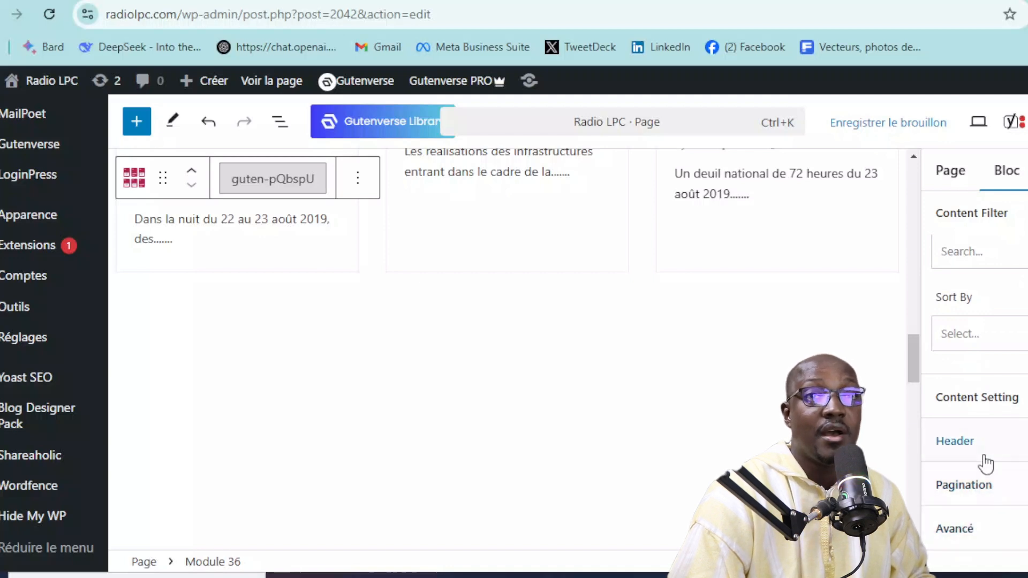
scroll(982, 464, up, 6)
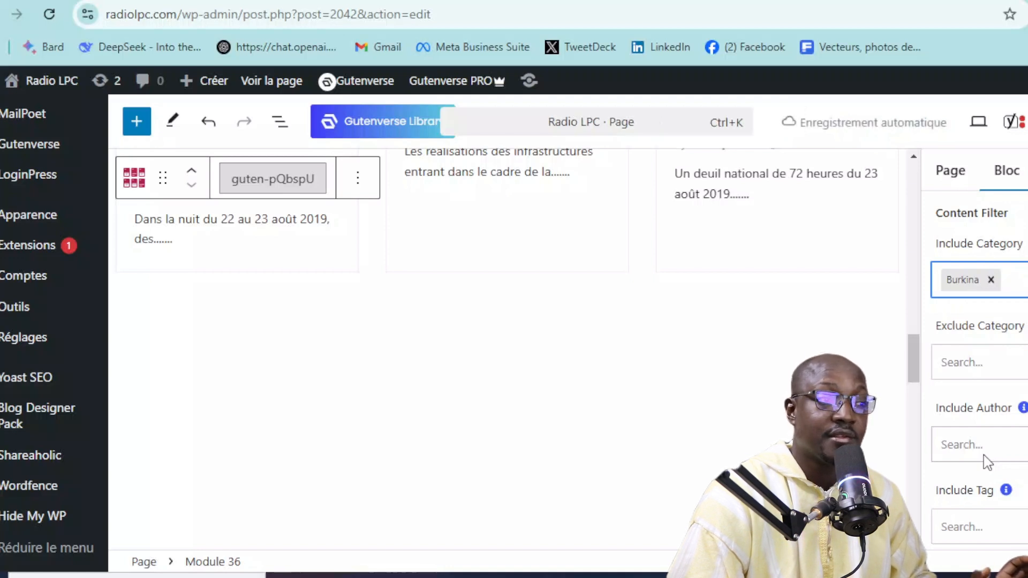
scroll(604, 372, up, 12)
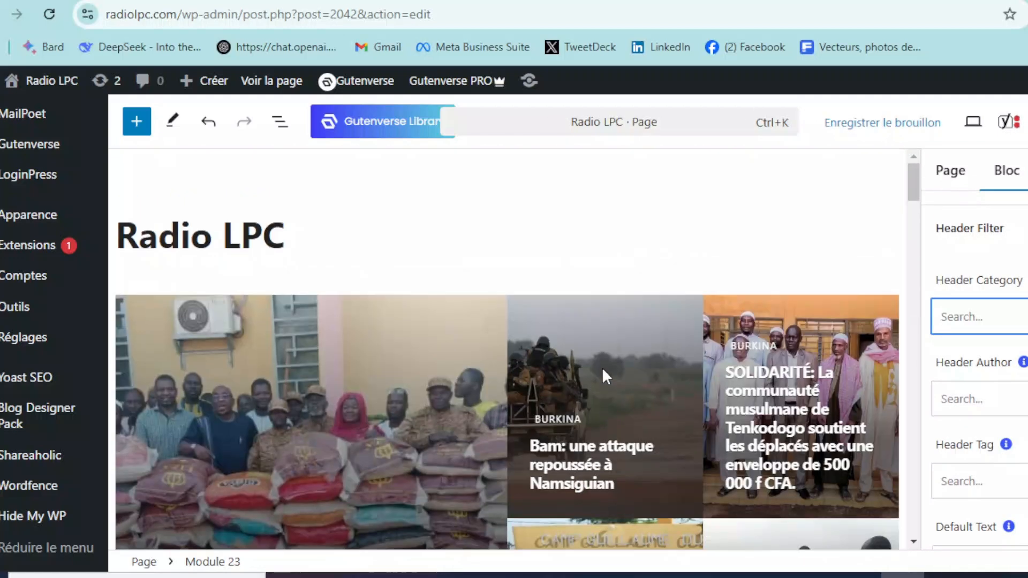
Set the header Title of the Module 23 block below the Burkina grid to "Monde".
scroll(602, 367, down, 10)
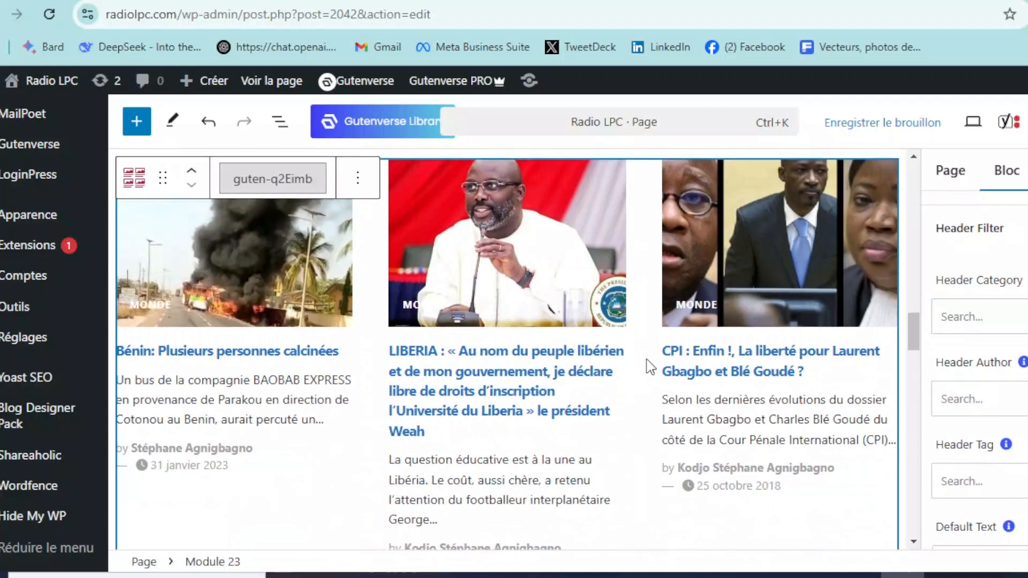
scroll(651, 368, up, 3)
scroll(1002, 364, up, 3)
click(1009, 337)
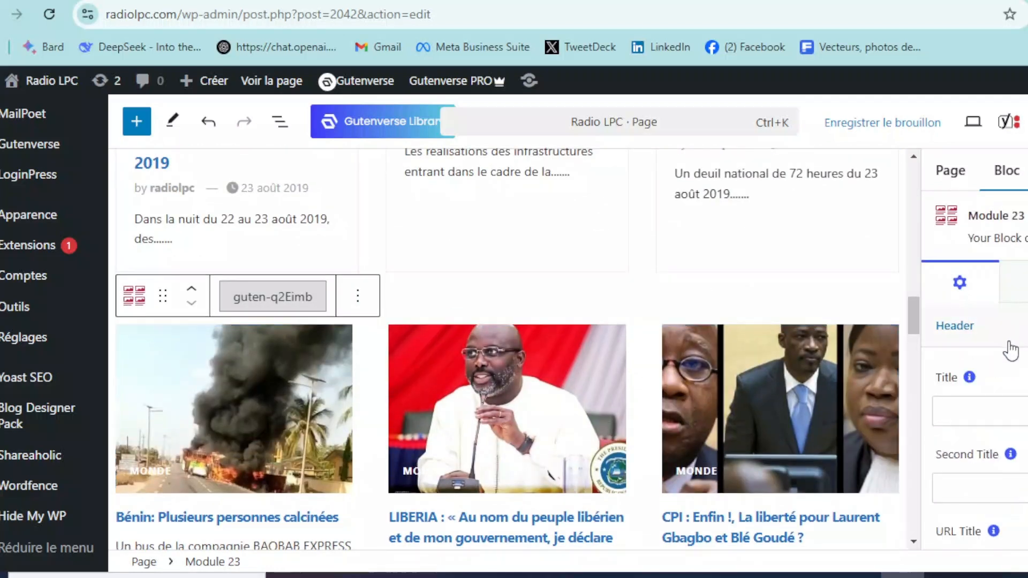
scroll(1018, 375, down, 5)
scroll(1007, 343, up, 5)
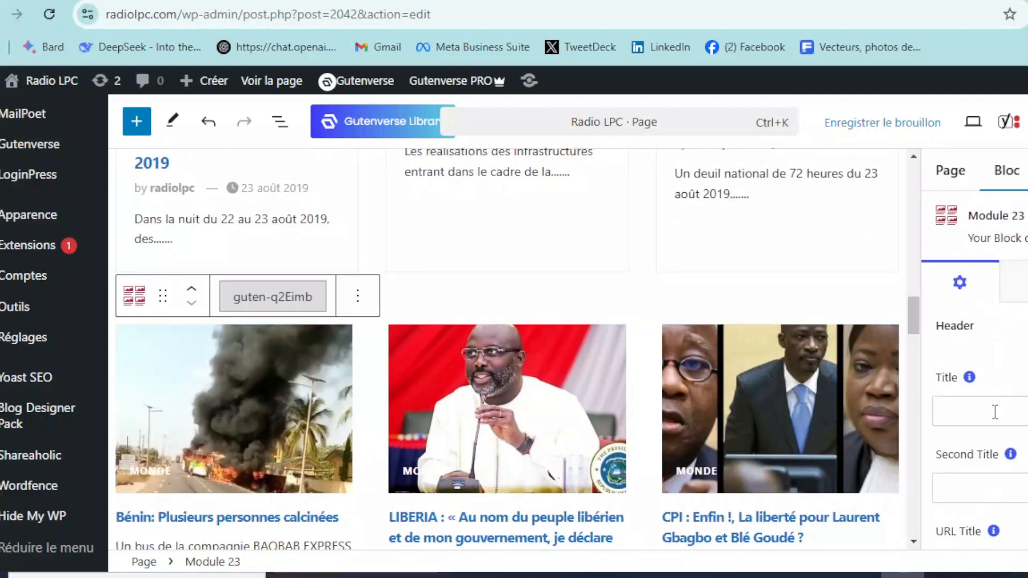
click(991, 410)
text(mONDE)
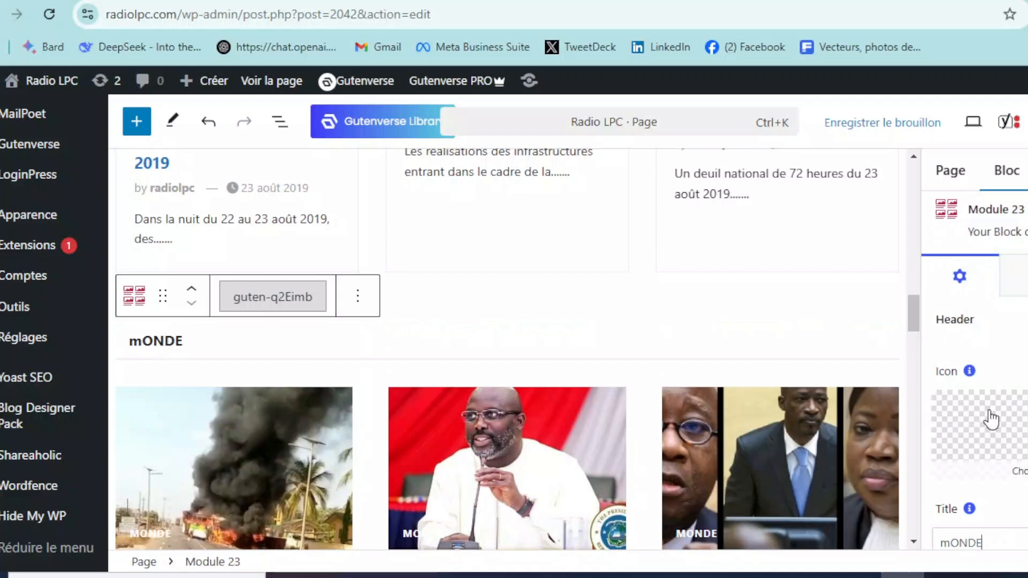
key(BackSpace)
key(BackSpace)
key(BackSpace)
key(BackSpace)
text(m)
key(BackSpace)
text(Monde)
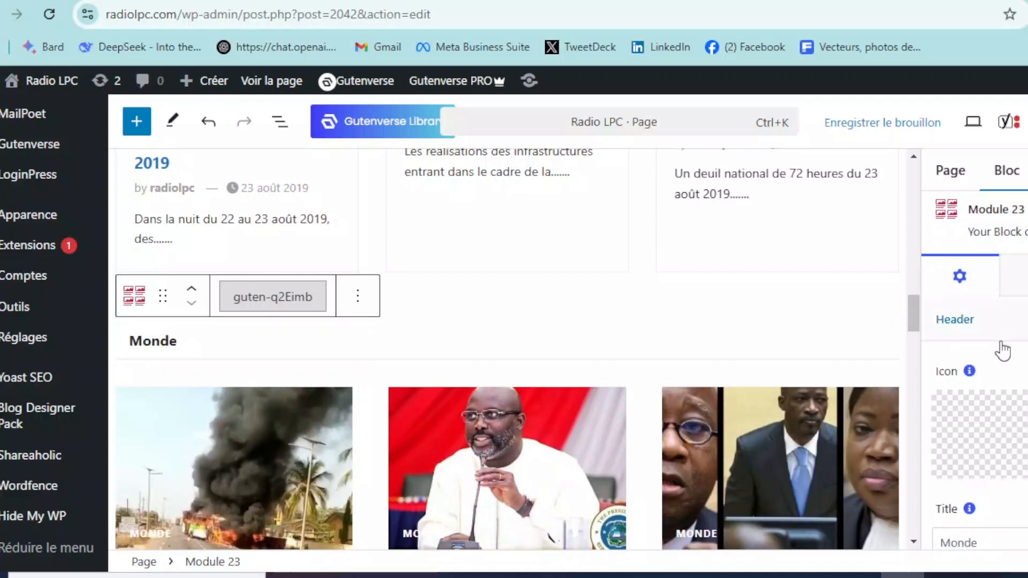
Examine the Monde block's Header, Header Filter and Content Filter settings, including its Include Category and Sort By choices.
scroll(1003, 350, down, 5)
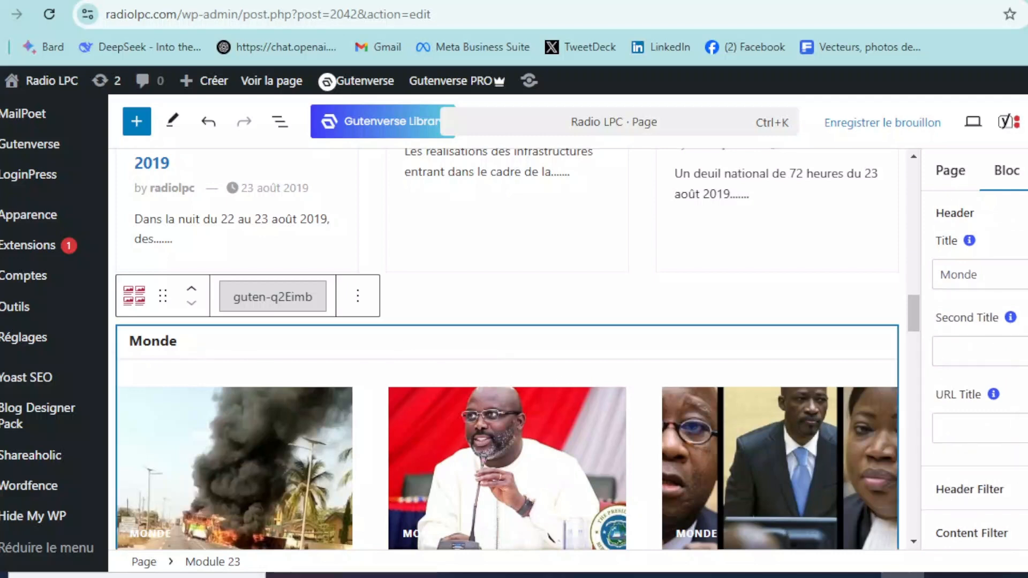
scroll(980, 351, up, 3)
scroll(1001, 429, down, 6)
scroll(991, 427, up, 2)
scroll(982, 322, down, 2)
click(981, 322)
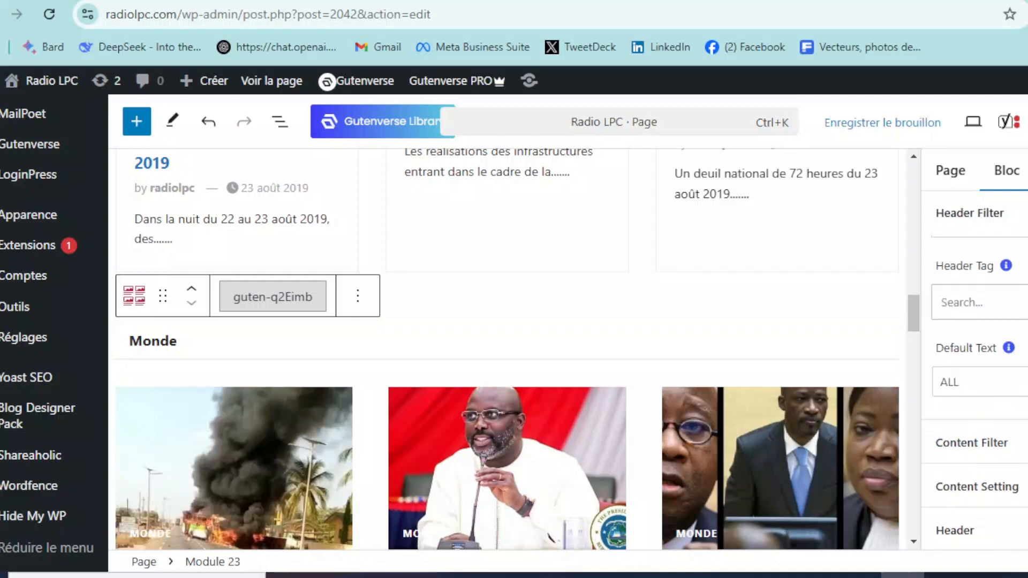
scroll(988, 409, up, 3)
scroll(988, 414, down, 5)
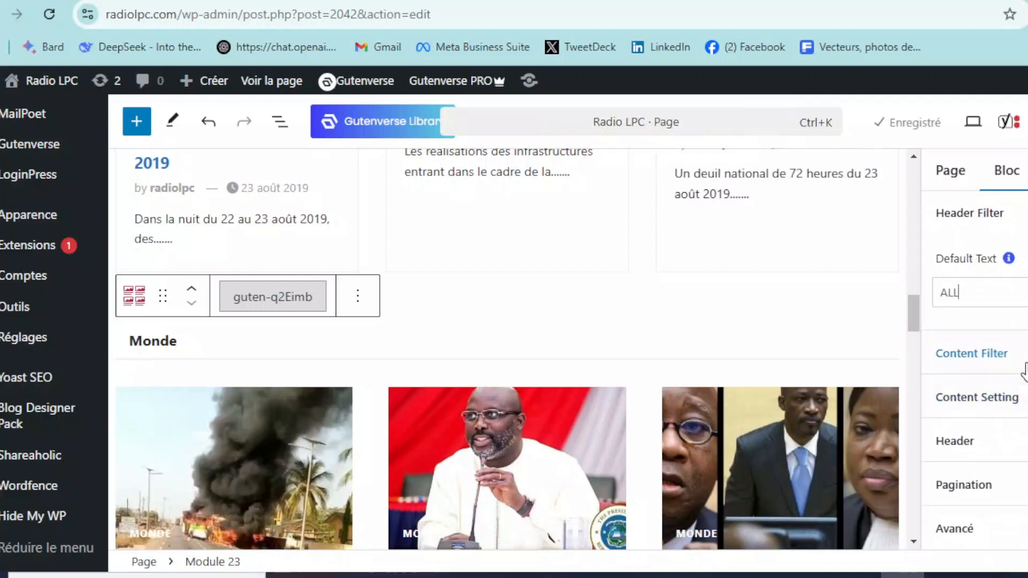
click(1021, 360)
scroll(1012, 410, down, 5)
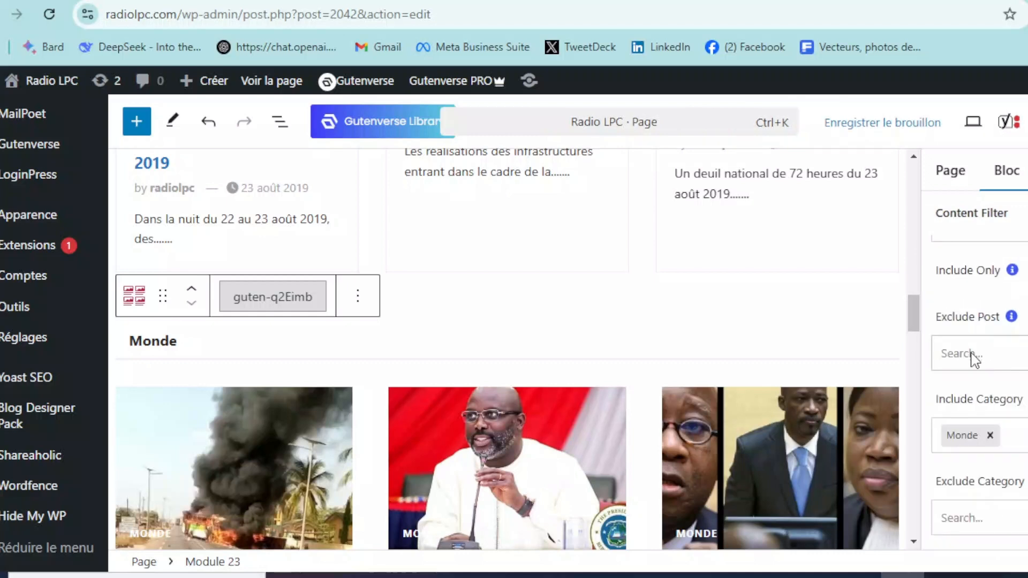
scroll(985, 369, down, 8)
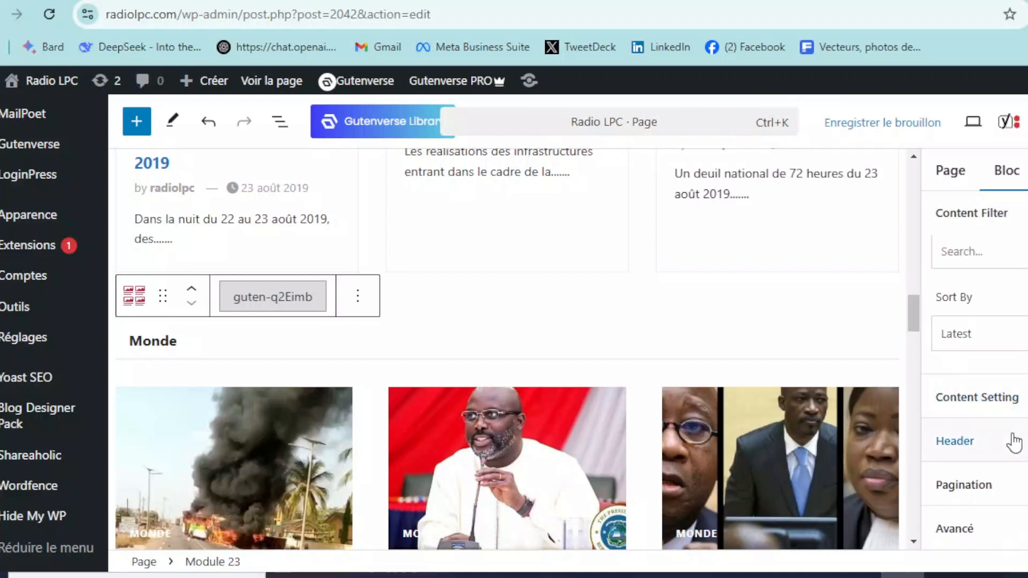
Shorten the Monde block's excerpts to ten words through the Excerpt Length setting.
click(987, 399)
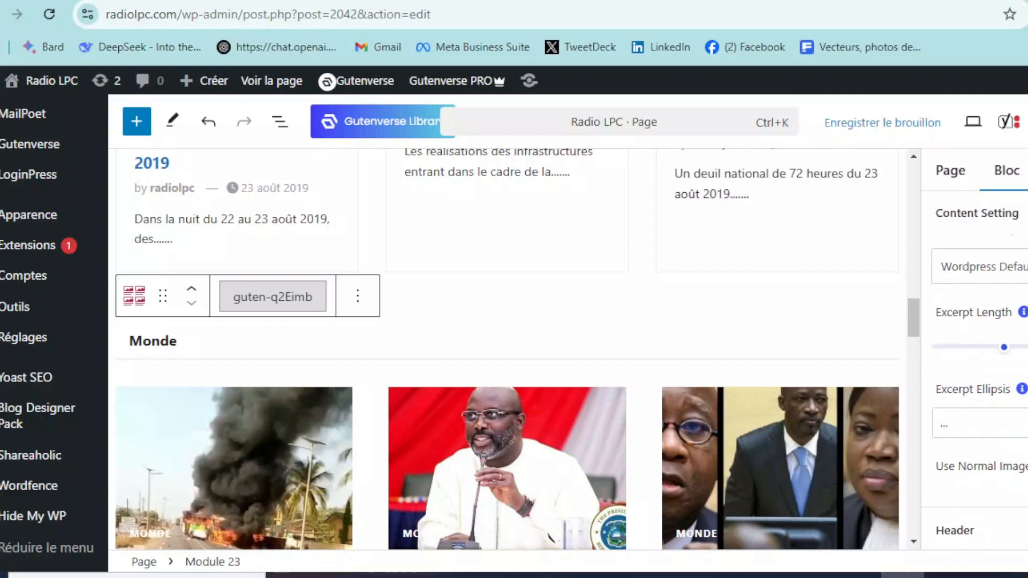
scroll(659, 458, down, 12)
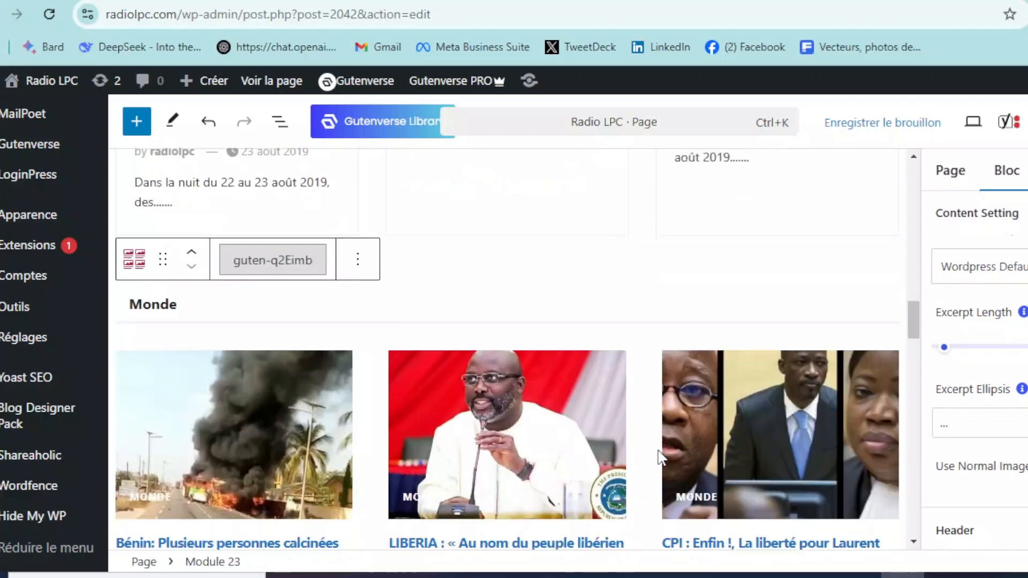
scroll(660, 458, up, 5)
scroll(1026, 409, down, 2)
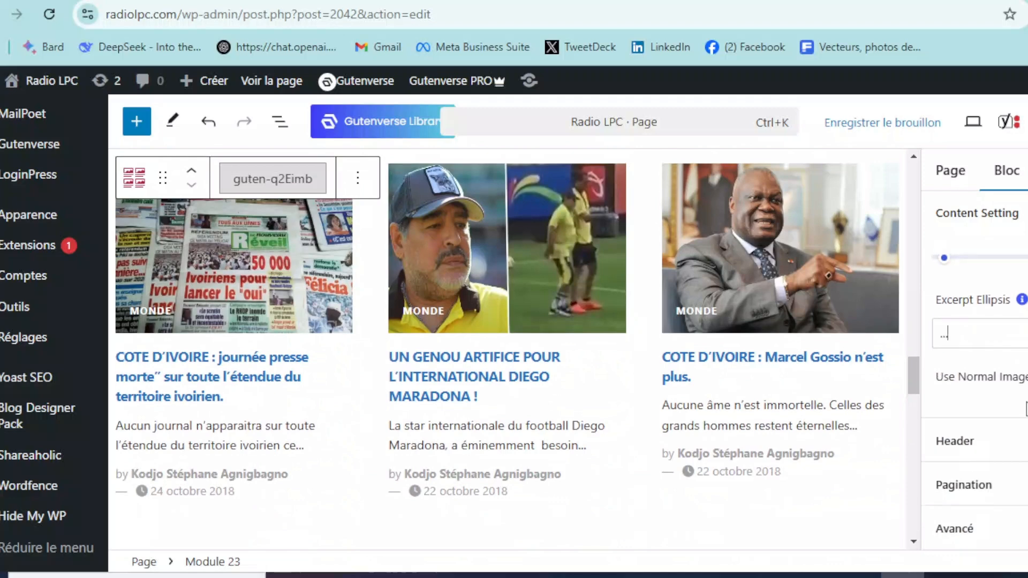
Examine the Monde block's Pagination choice and review its posts from the section header to the last row.
click(1018, 491)
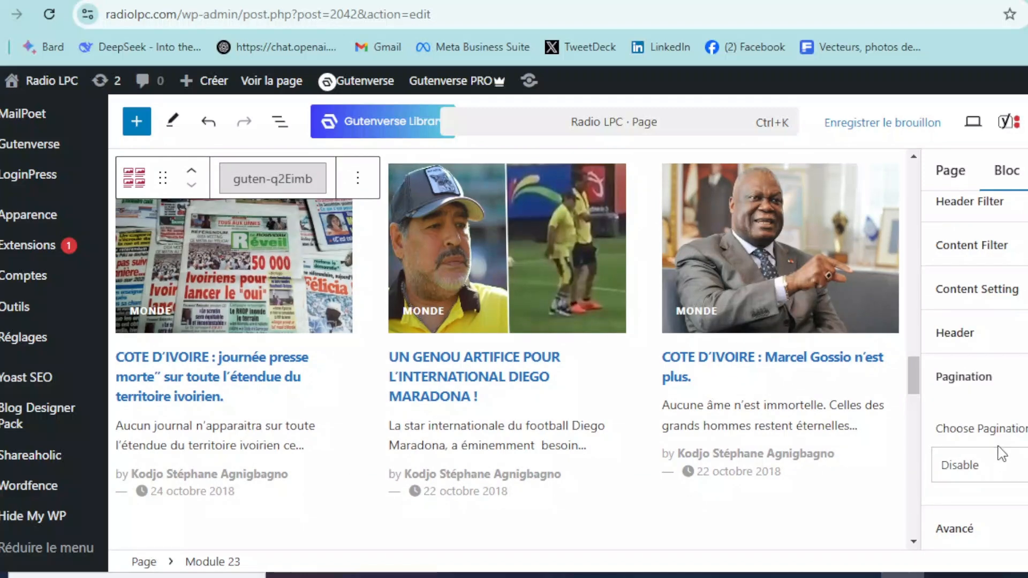
scroll(1002, 453, up, 3)
scroll(487, 407, up, 3)
scroll(493, 410, down, 3)
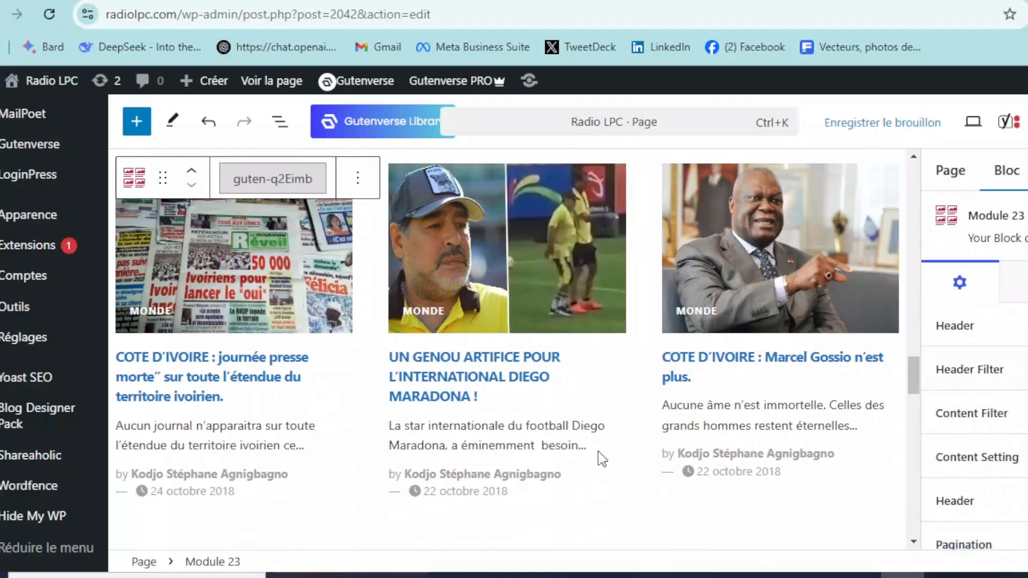
scroll(602, 459, up, 15)
scroll(602, 449, down, 15)
scroll(610, 445, up, 2)
scroll(609, 445, down, 2)
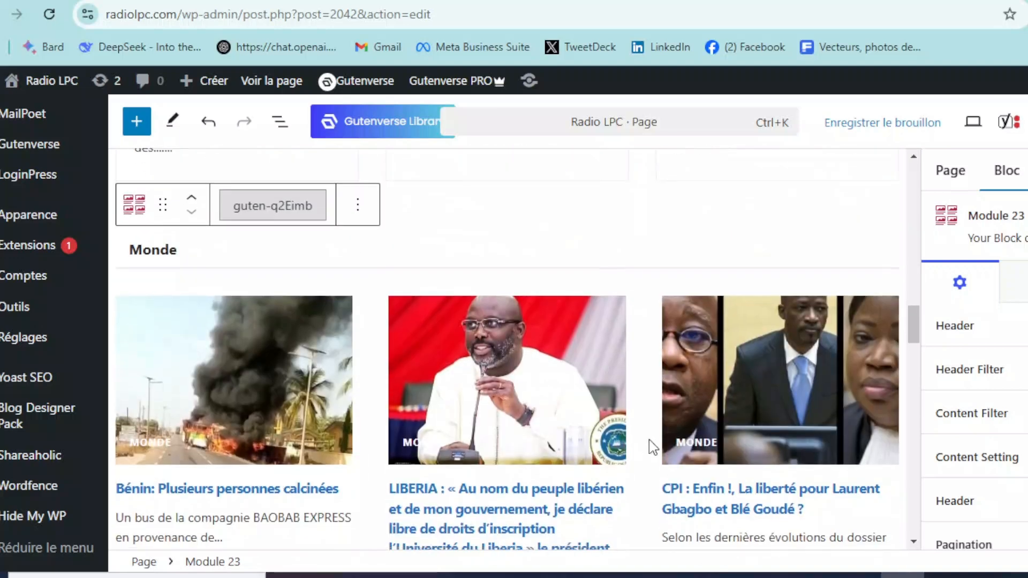
Insert another Module 23 block below the Monde section.
scroll(653, 448, down, 5)
click(721, 291)
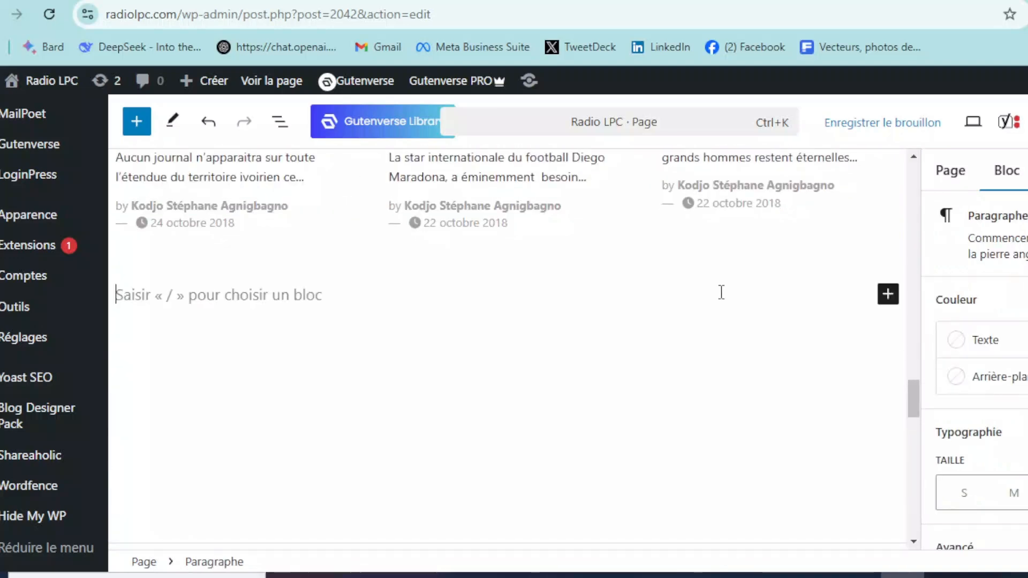
click(889, 294)
click(635, 506)
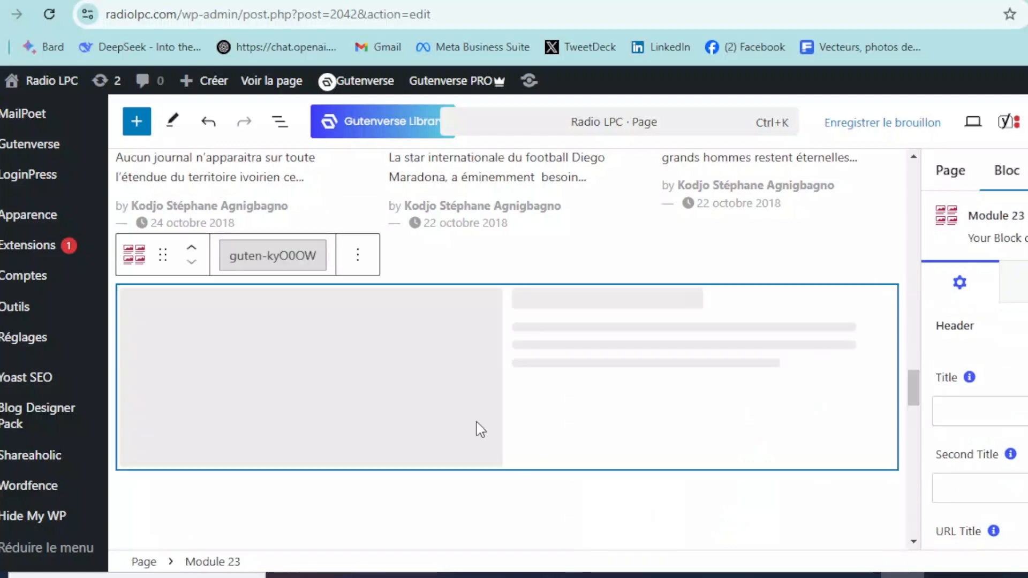
Include only the Sport category in the new Module 23 block's Content Filter.
click(972, 354)
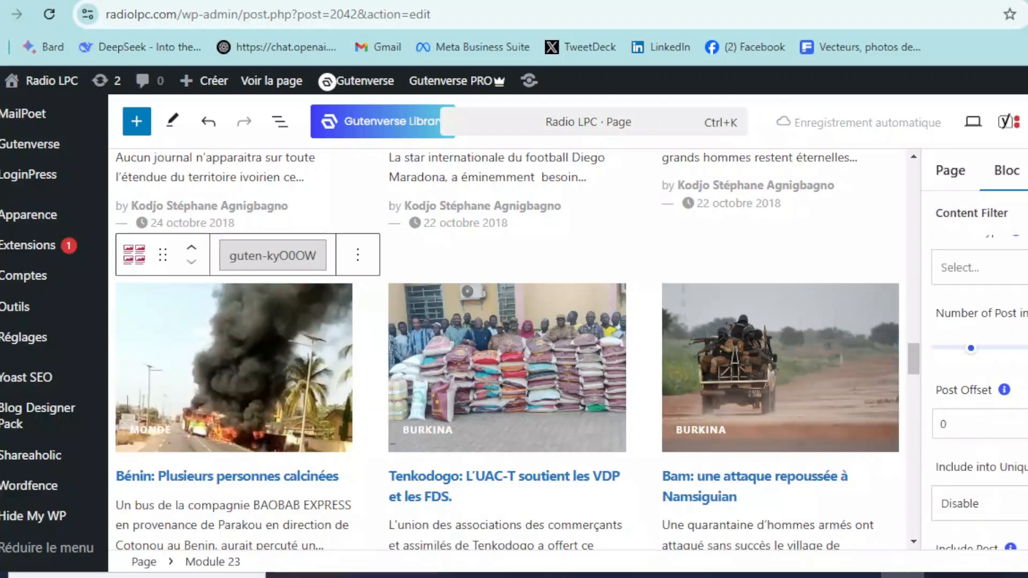
drag(971, 348, 940, 348)
scroll(977, 364, down, 2)
scroll(986, 365, down, 5)
click(991, 351)
click(1024, 356)
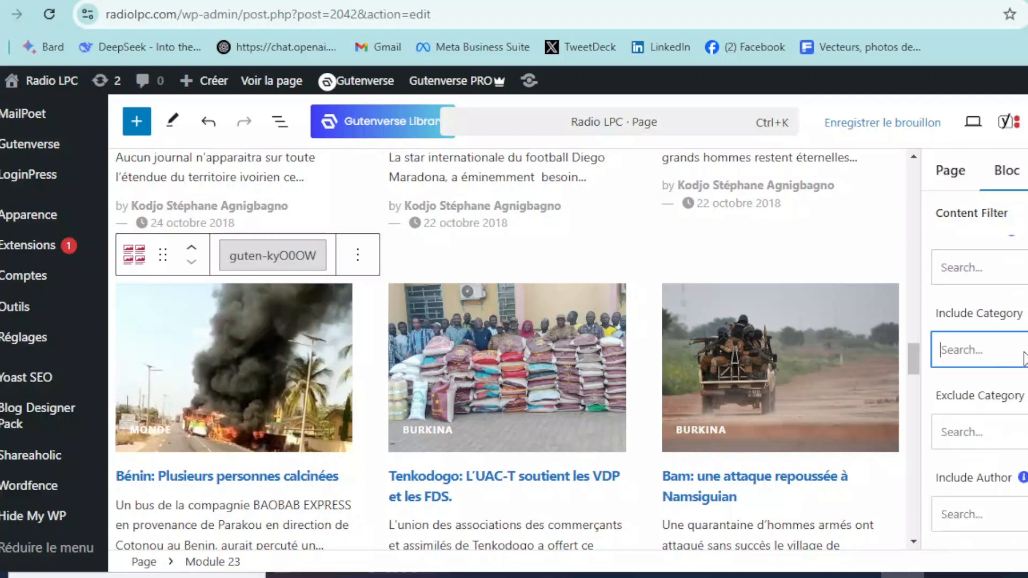
click(1024, 355)
scroll(1014, 469, down, 1)
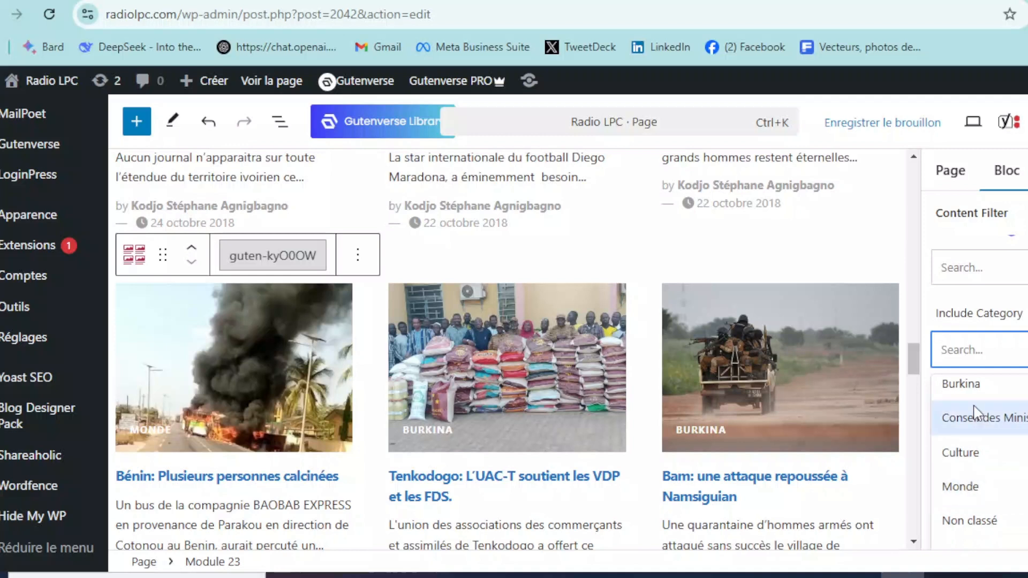
text(SPO)
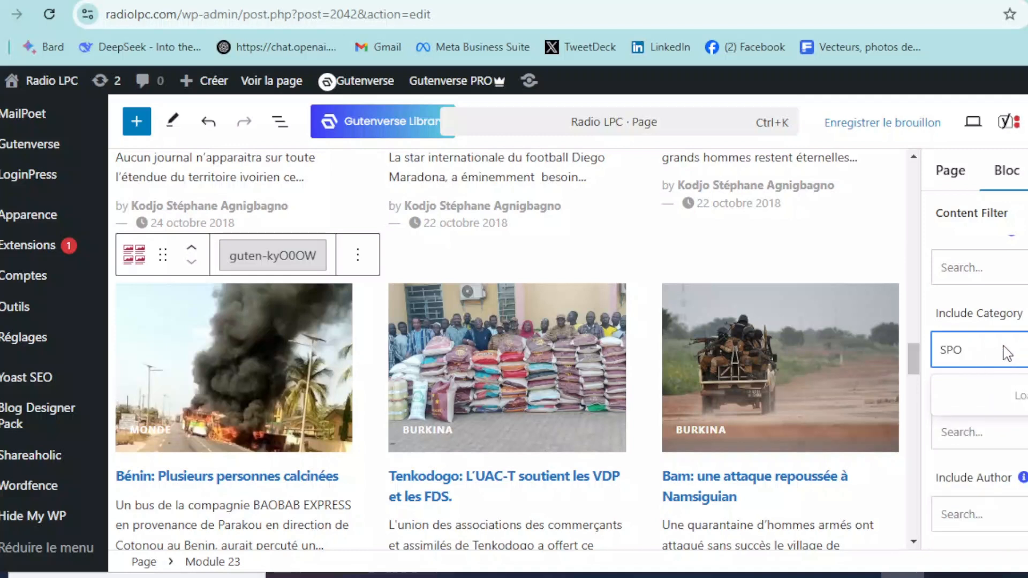
click(980, 388)
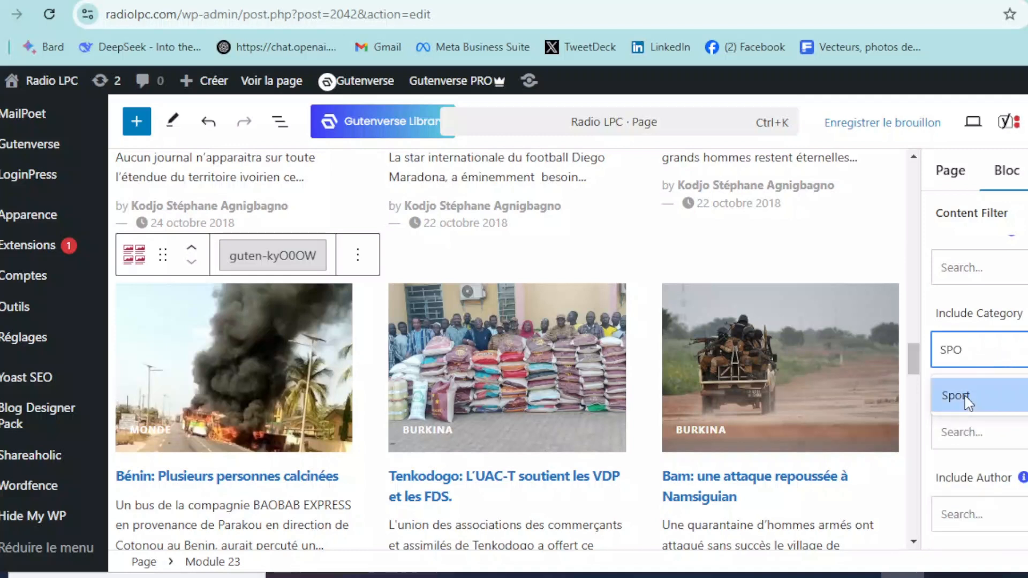
scroll(522, 511, down, 3)
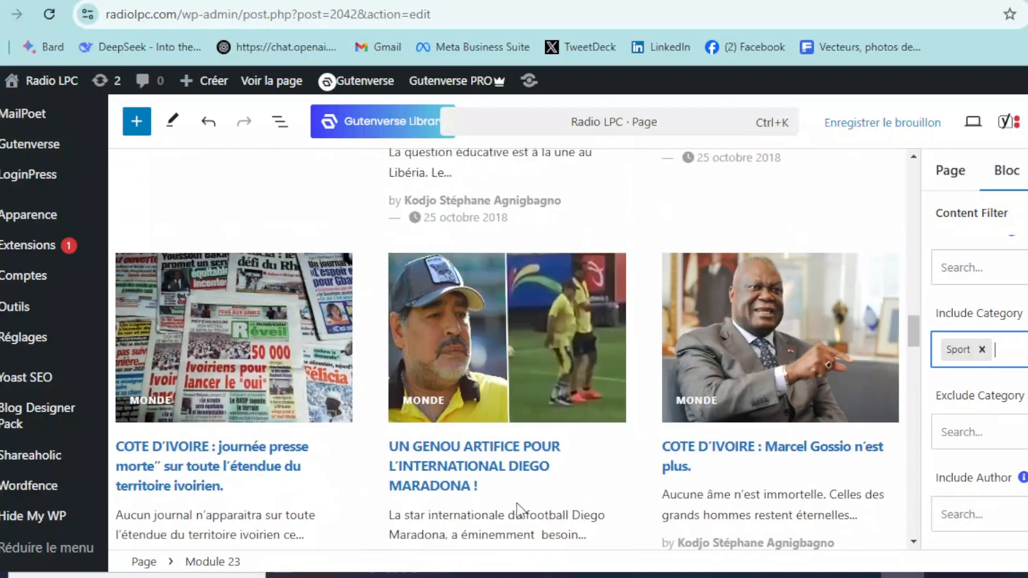
Title the Sport block's header SPORT.
scroll(518, 500, down, 8)
scroll(522, 500, up, 12)
scroll(523, 498, down, 1)
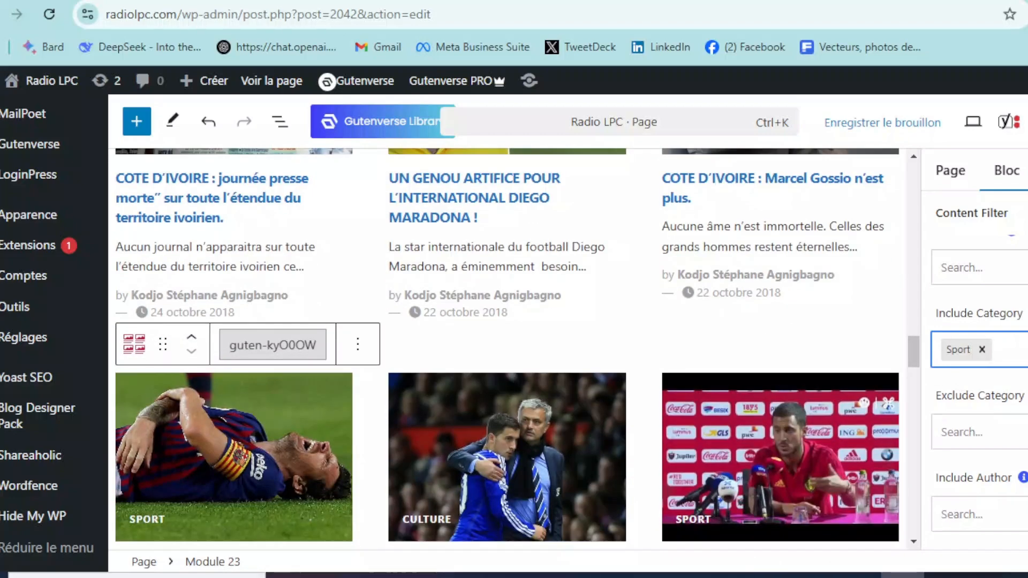
scroll(1007, 274, down, 2)
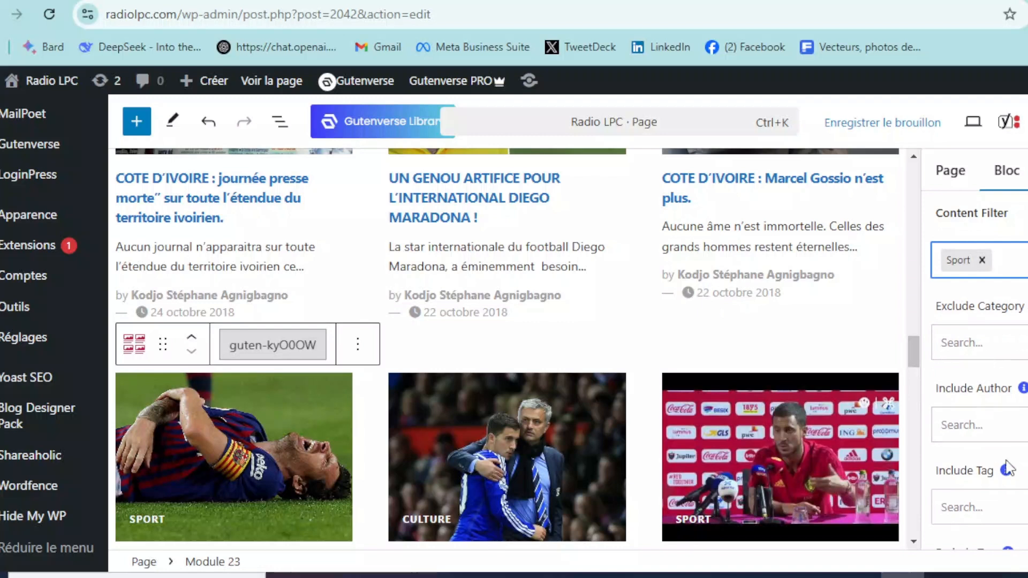
scroll(1007, 468, up, 6)
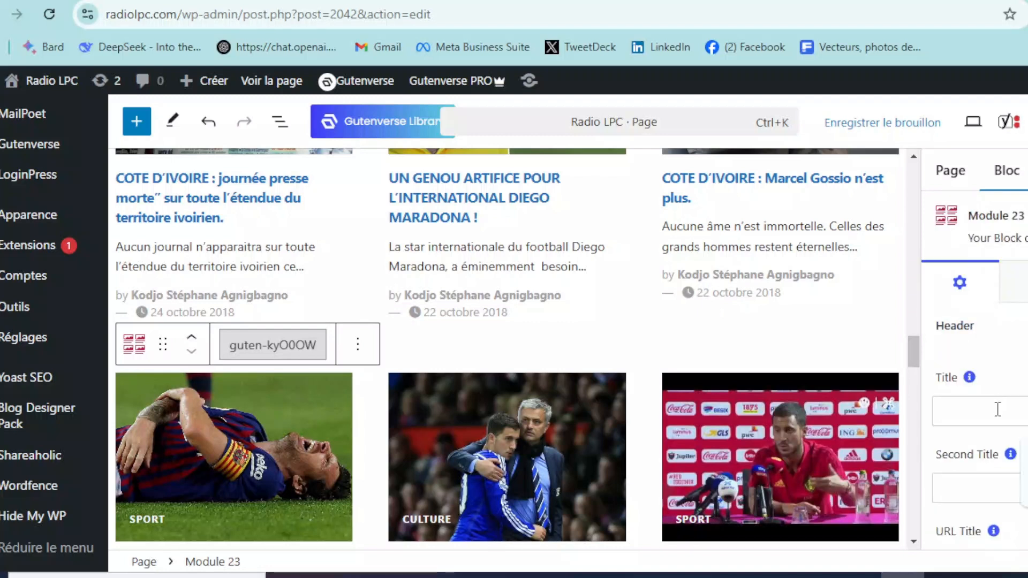
click(998, 410)
text(spo)
key(BackSpace)
key(BackSpace)
key(BackSpace)
text(SPORT)
Open the icon library for the Sport block's header icon and search it for SPORT.
scroll(997, 418, down, 5)
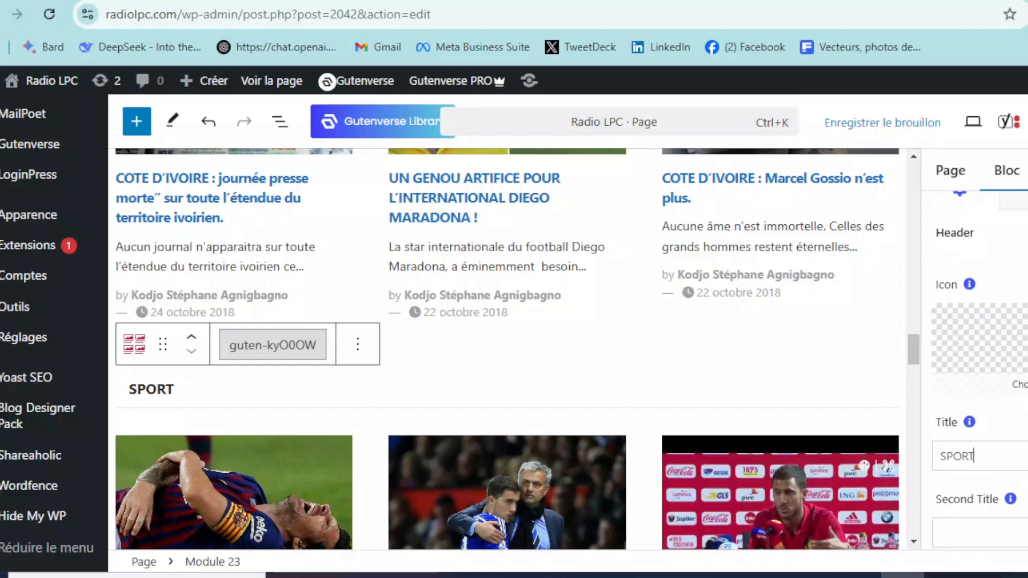
scroll(1013, 428, up, 5)
scroll(1002, 397, down, 2)
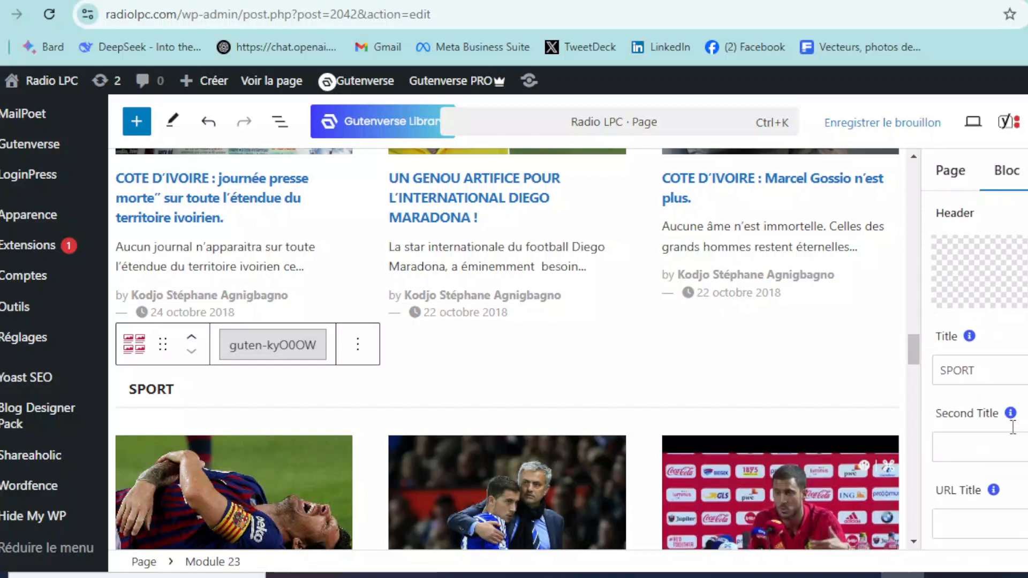
scroll(997, 374, up, 2)
click(997, 375)
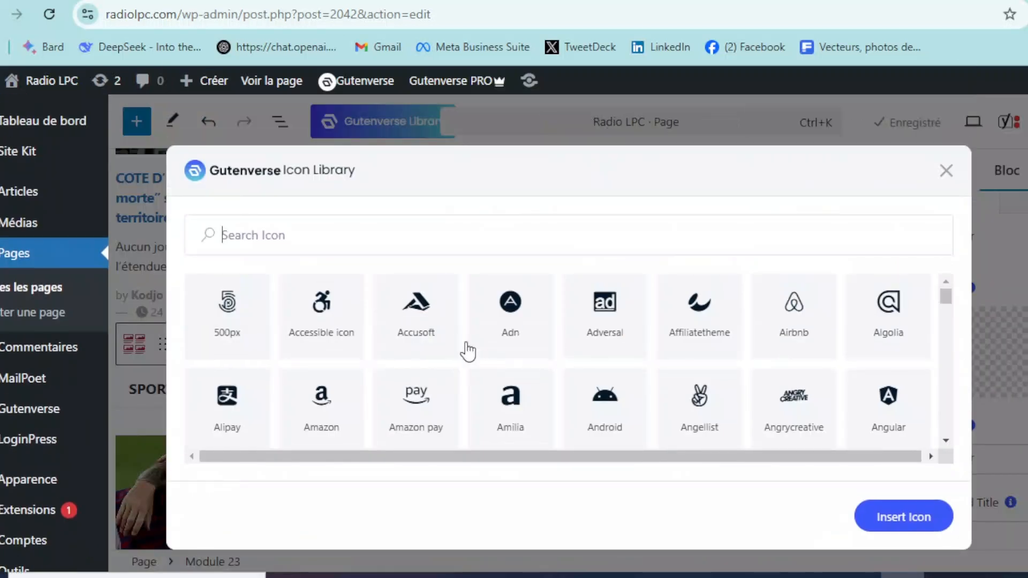
scroll(691, 354, down, 3)
scroll(694, 361, down, 2)
scroll(459, 360, up, 1)
text(SPORT)
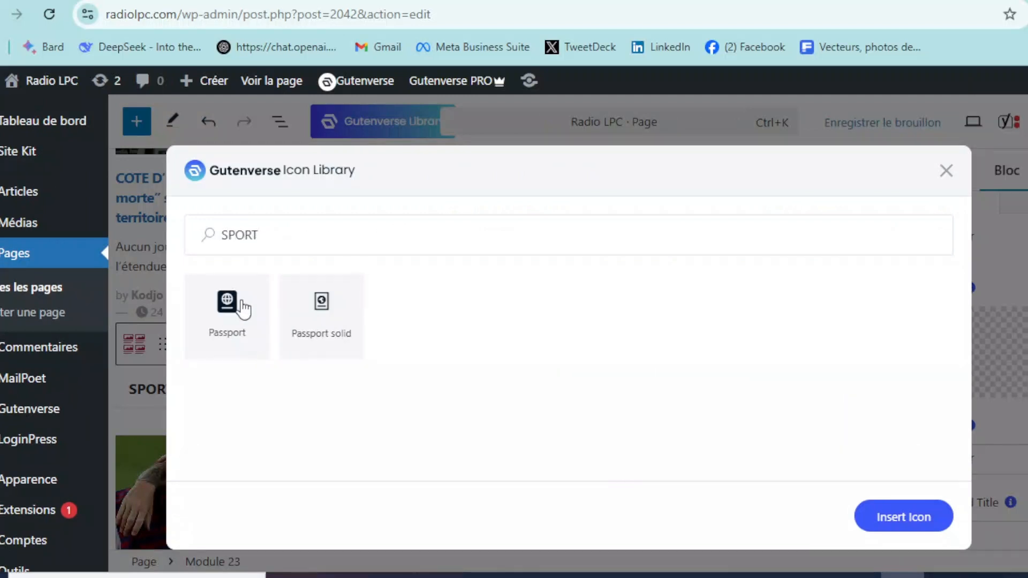
Search the icon library for BAL and insert the solid Basketball ball icon in the SPORT header.
key(BackSpace)
key(BackSpace)
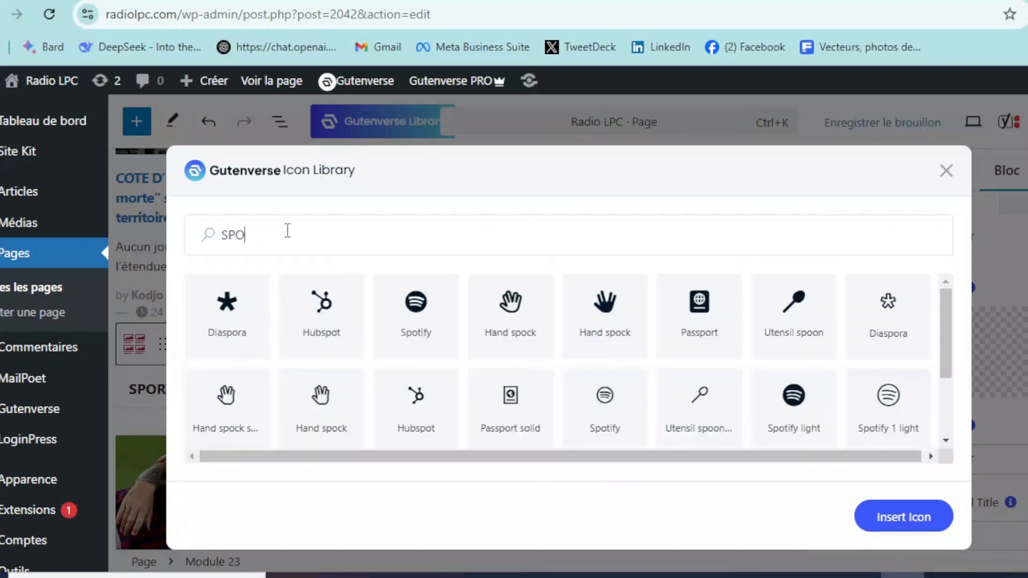
key(BackSpace)
key(BackSpace)
key(BackSpace)
text(BAL)
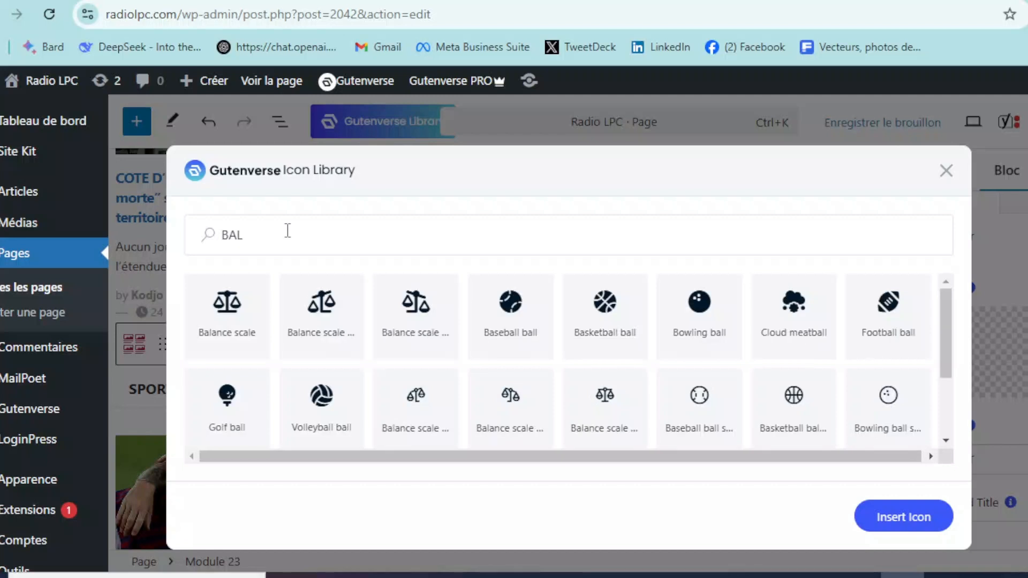
click(606, 310)
click(904, 516)
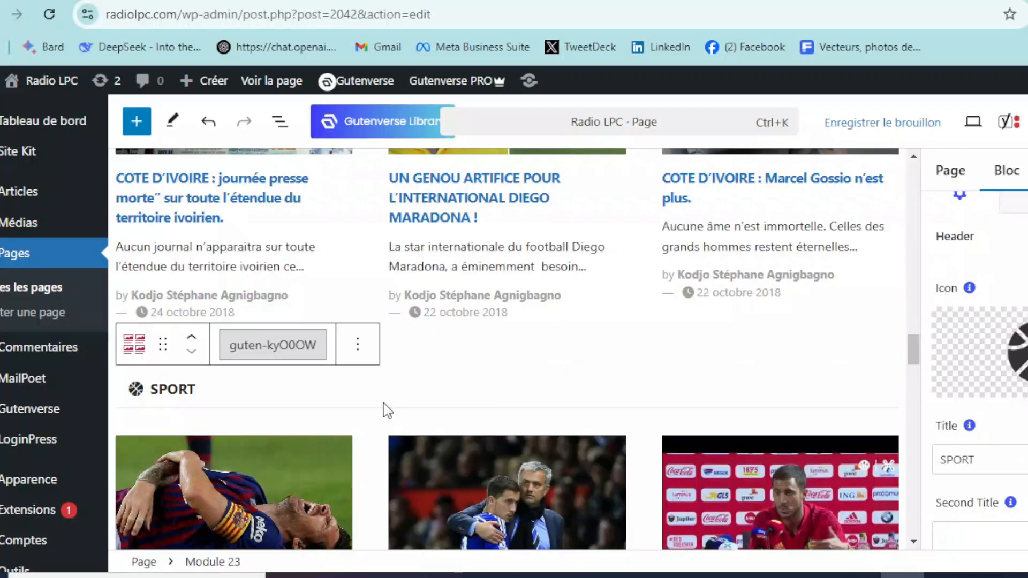
Review the page preview from top to footer, and check the Sport section in the editor.
scroll(975, 375, down, 10)
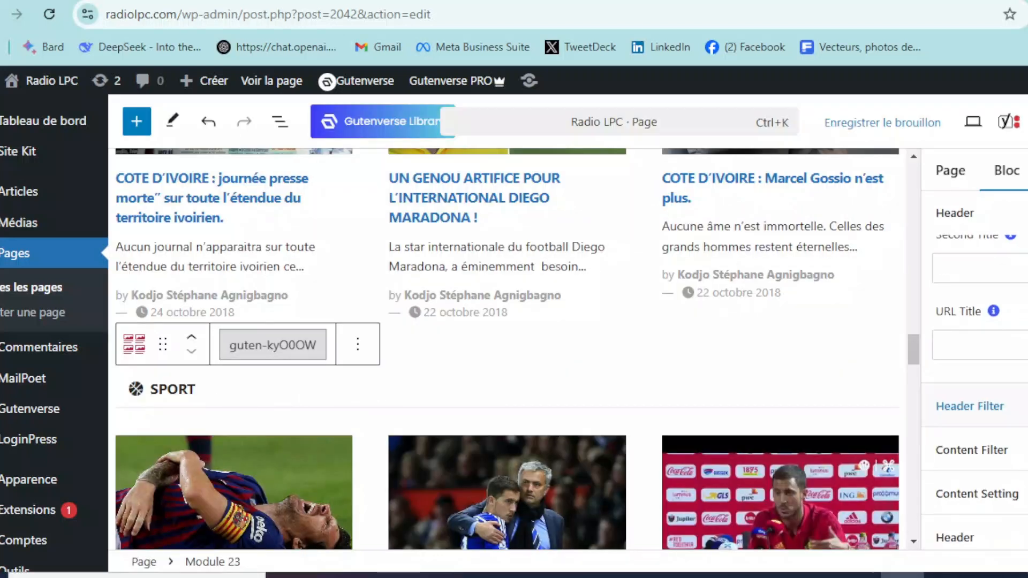
scroll(589, 391, down, 10)
scroll(551, 397, up, 10)
scroll(551, 407, down, 3)
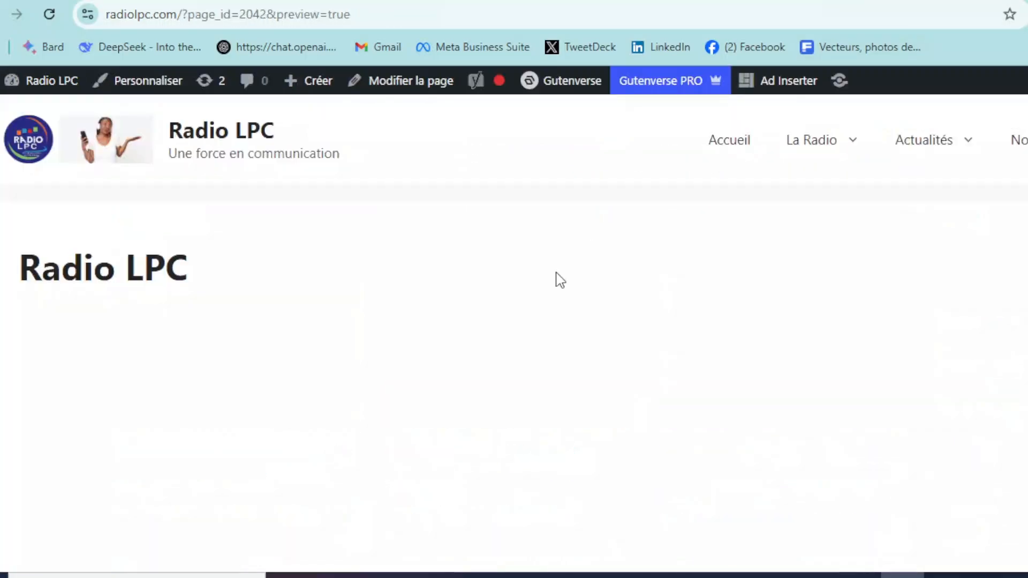
scroll(556, 279, down, 10)
scroll(557, 289, down, 10)
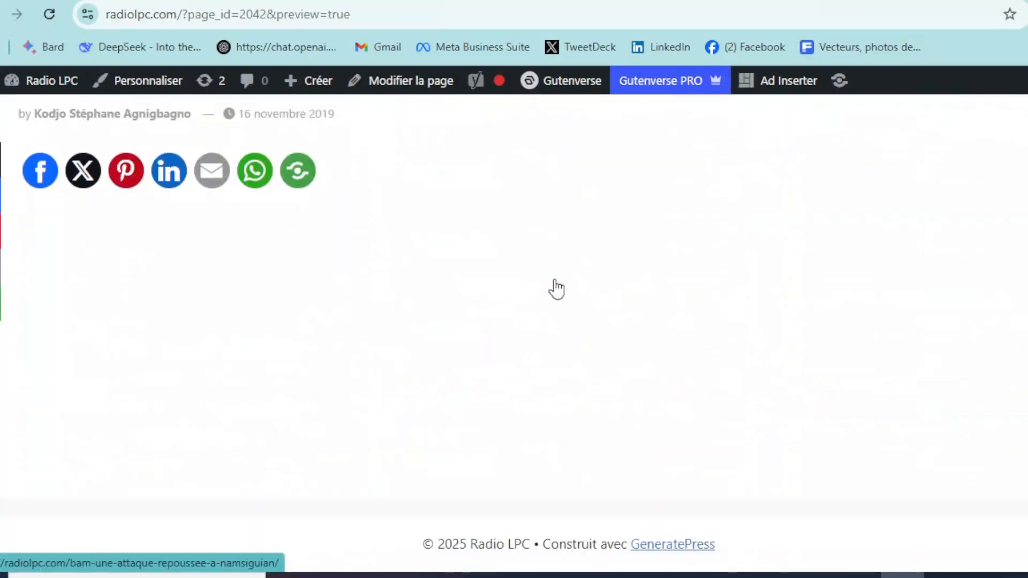
scroll(557, 289, up, 15)
scroll(557, 289, up, 5)
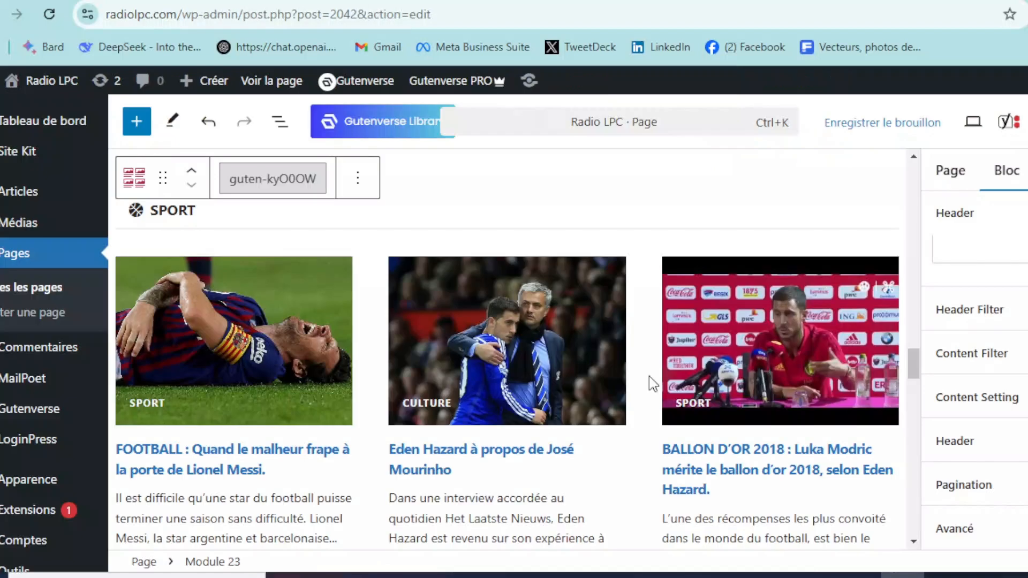
scroll(650, 376, down, 2)
scroll(528, 405, up, 5)
scroll(528, 404, down, 5)
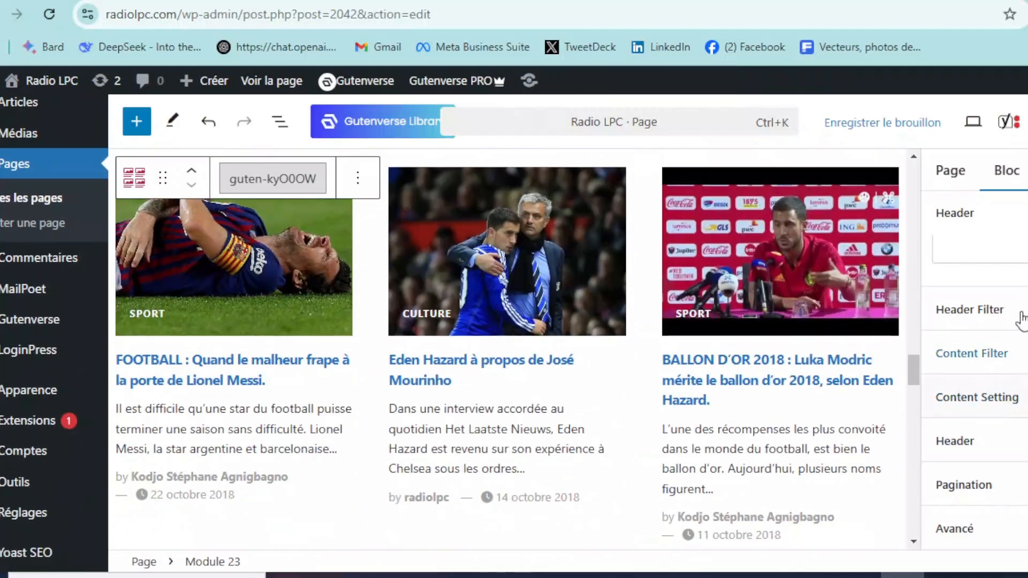
Set the Sport block's Header Type to Style 2 after trying Style 1.
click(1023, 364)
scroll(990, 328, down, 10)
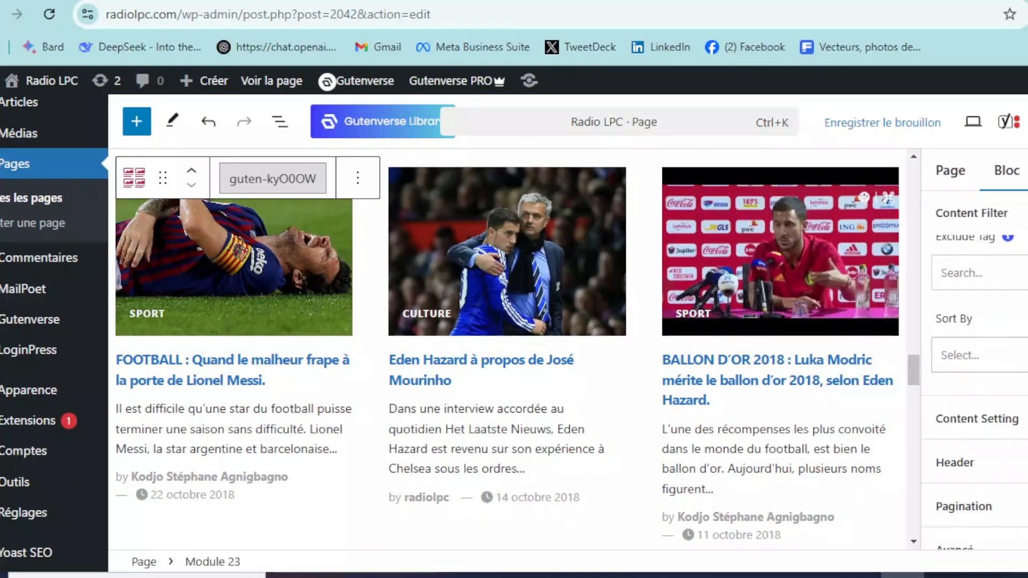
scroll(989, 328, down, 2)
click(994, 450)
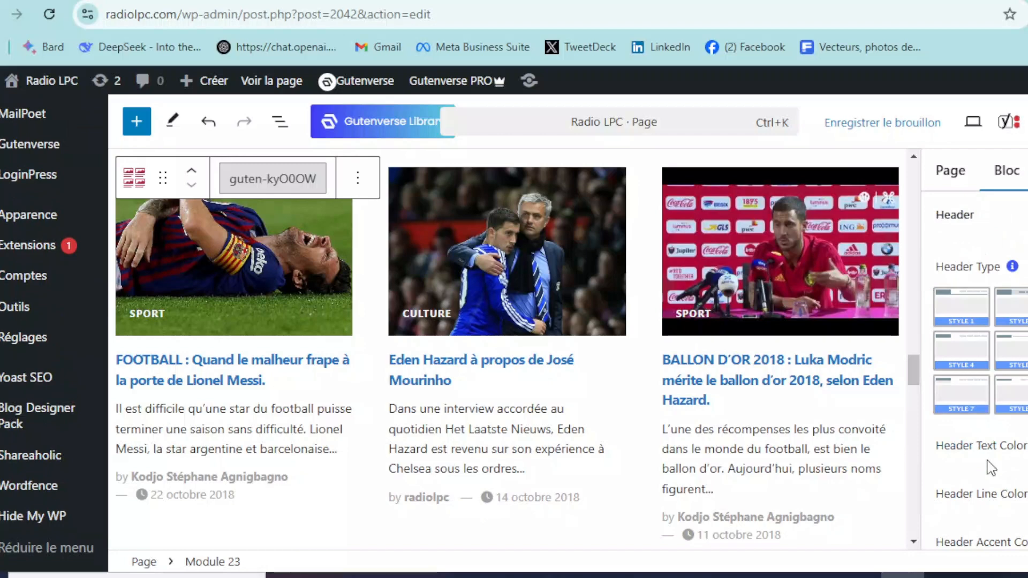
scroll(525, 388, up, 3)
scroll(632, 378, down, 10)
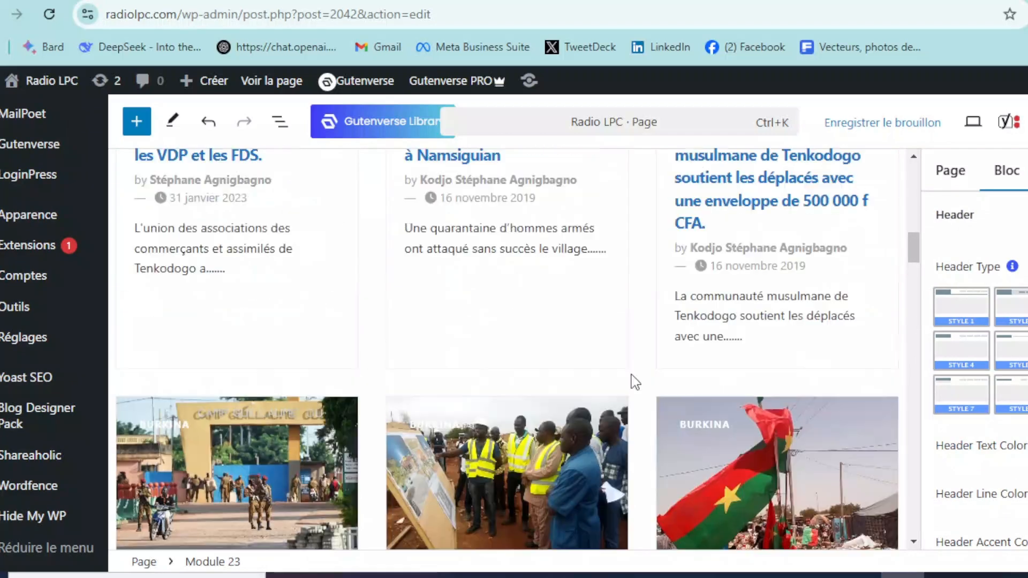
scroll(633, 380, up, 8)
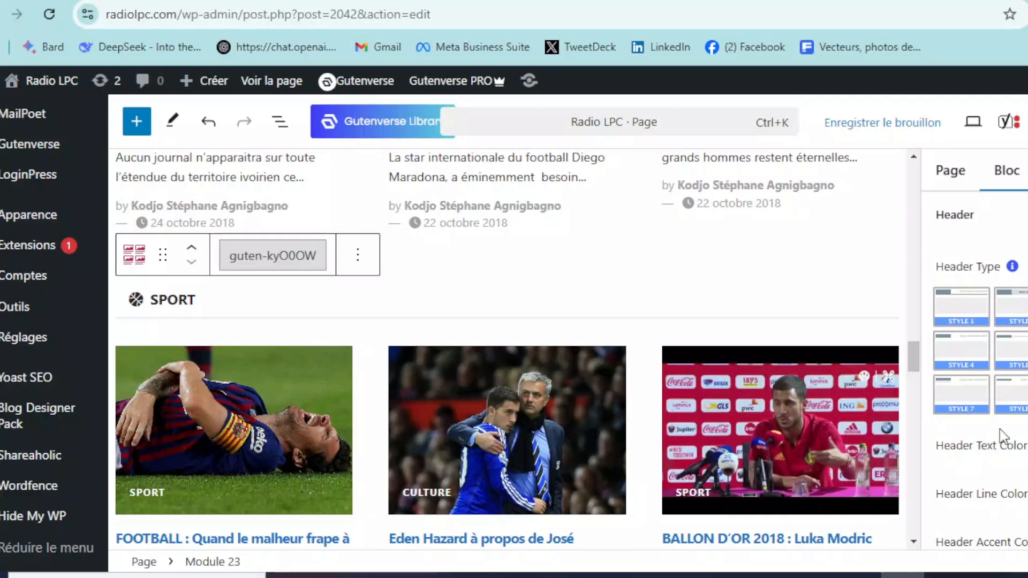
click(968, 315)
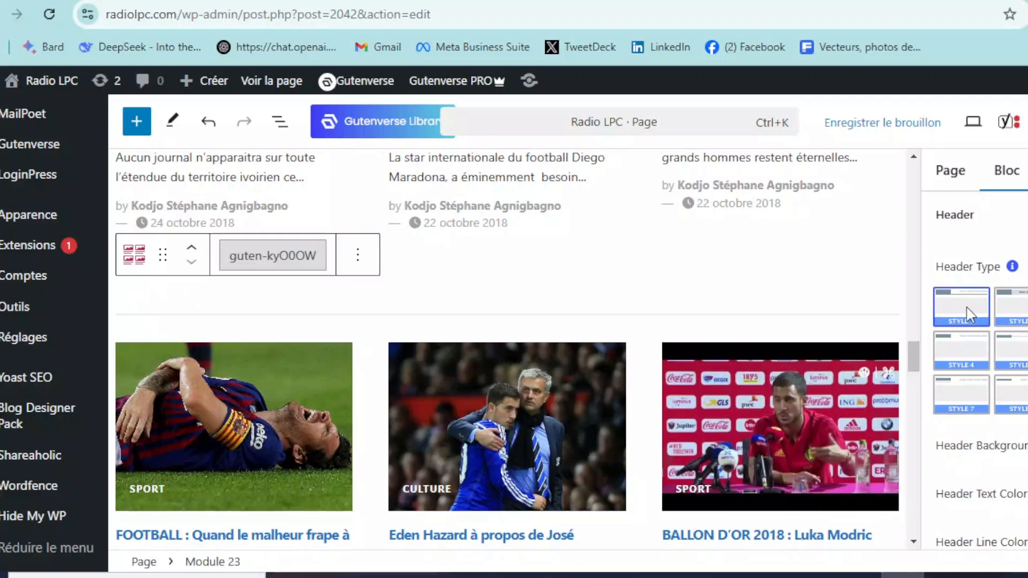
click(1024, 316)
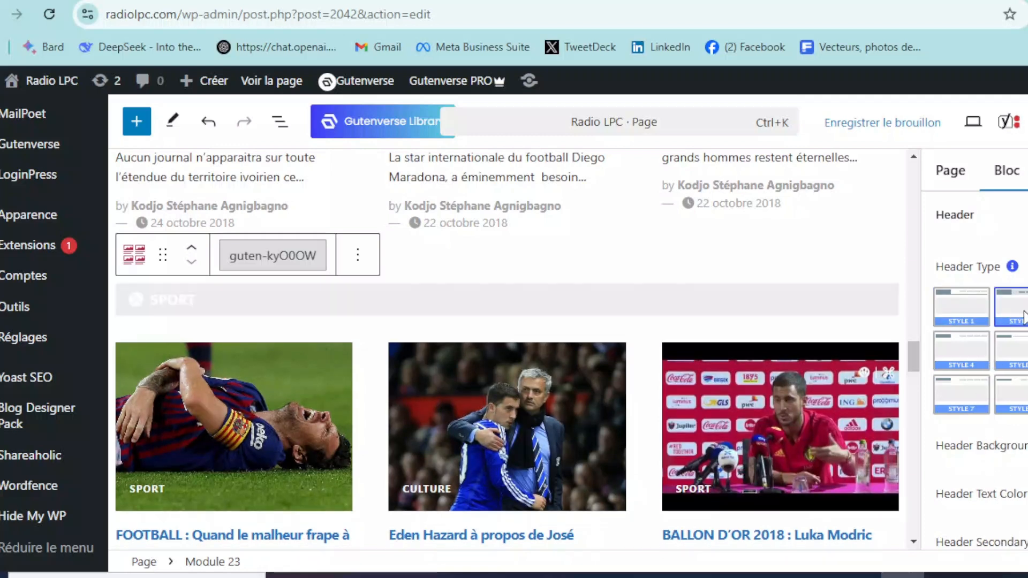
Set the SPORT header's background color to dark red.
scroll(980, 402, down, 2)
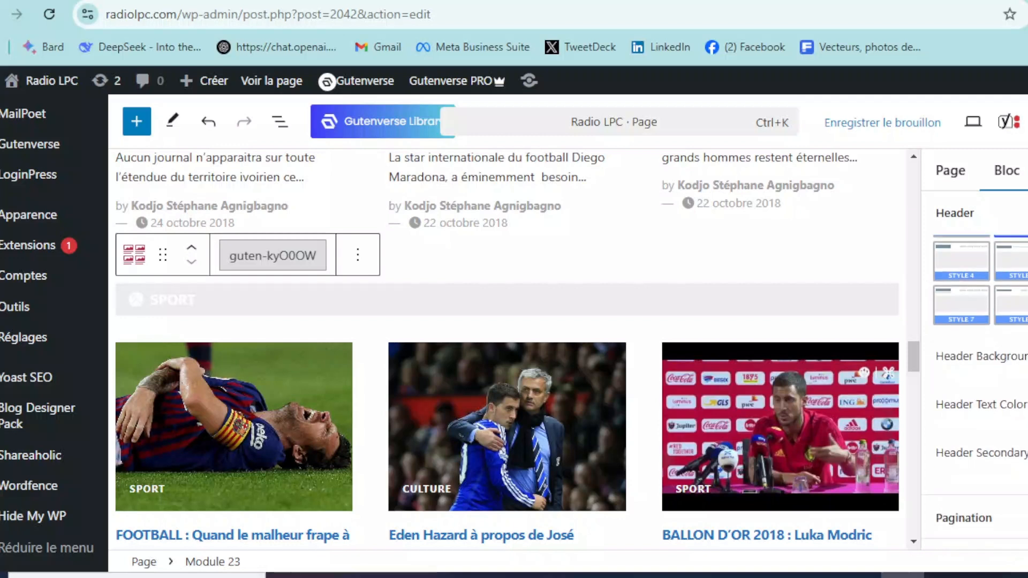
click(1027, 356)
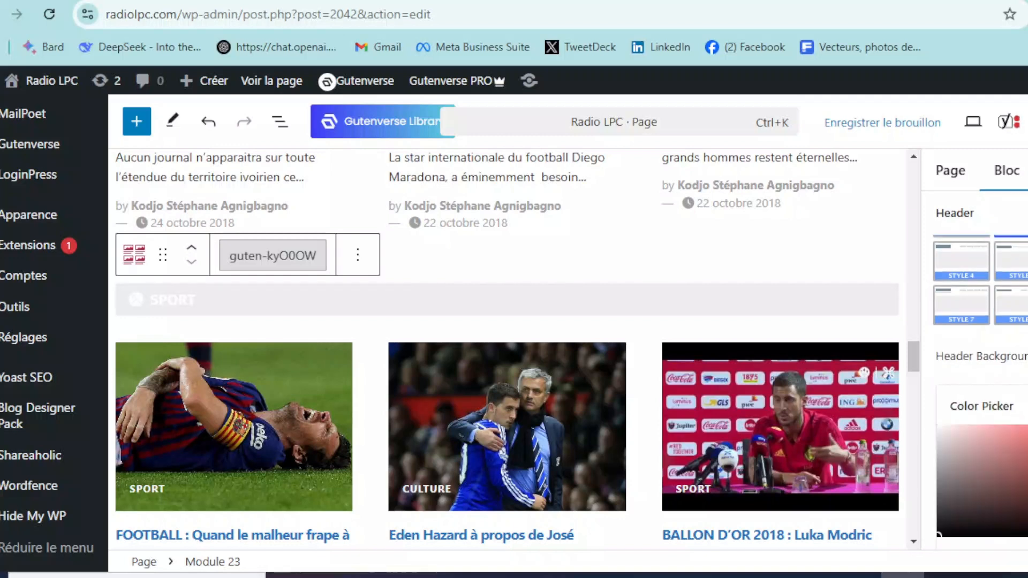
click(1027, 356)
scroll(981, 402, down, 1)
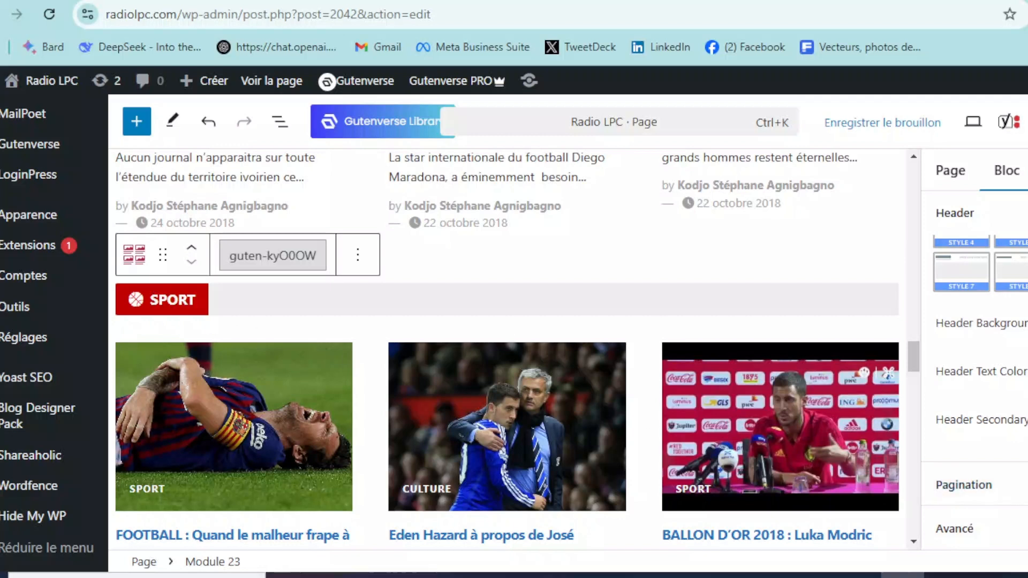
scroll(980, 375, up, 2)
scroll(980, 375, down, 2)
Set the SPORT header's secondary color to black.
click(1027, 420)
scroll(980, 401, down, 4)
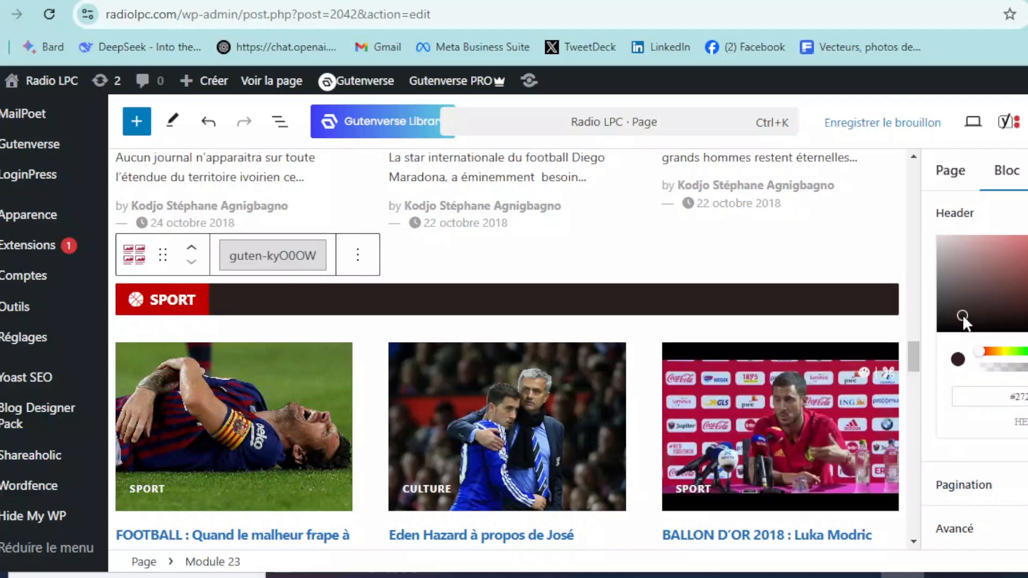
drag(963, 317, 954, 331)
click(1023, 451)
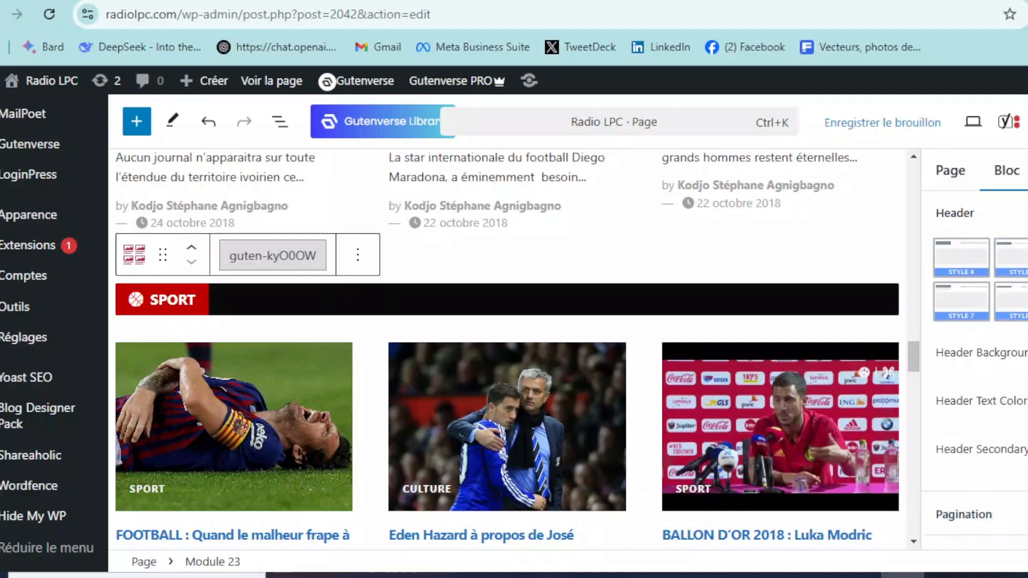
Change the SPORT header's secondary color to dark blue.
scroll(1023, 428, down, 2)
click(1024, 428)
scroll(1007, 413, down, 4)
drag(982, 354, 1025, 352)
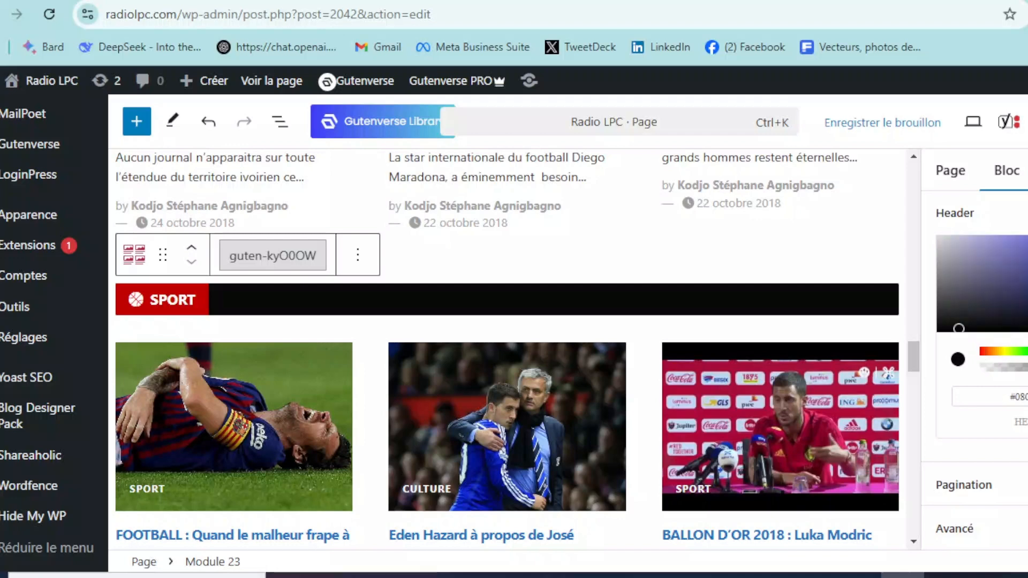
click(1023, 451)
Set the Sport block's Excerpt Length to 10 and its Excerpt Ellipsis to "... La suite".
scroll(1023, 451, up, 7)
scroll(1017, 450, down, 1)
scroll(624, 430, down, 9)
scroll(619, 425, up, 8)
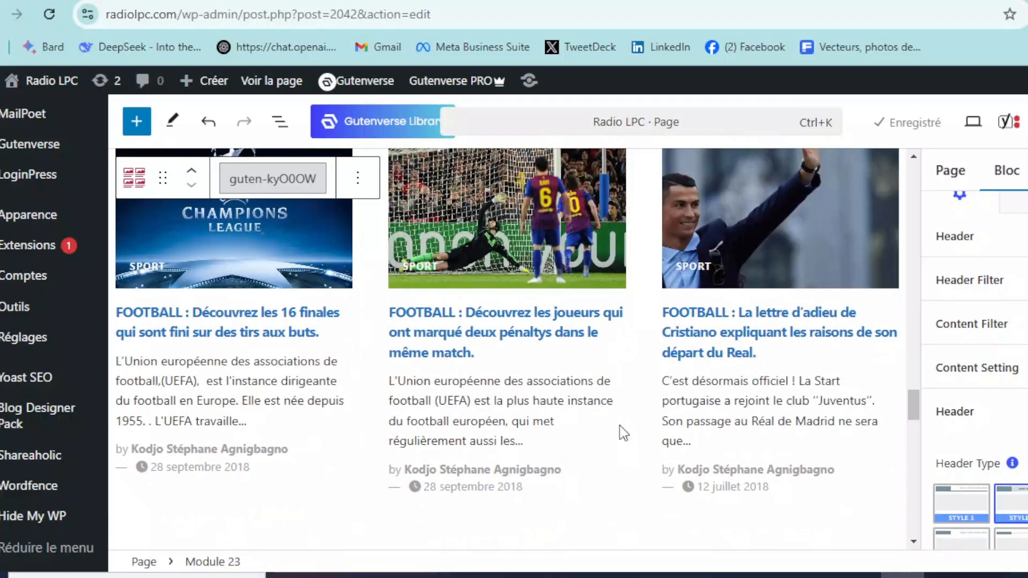
scroll(1020, 294, down, 2)
click(1020, 292)
scroll(1018, 343, down, 3)
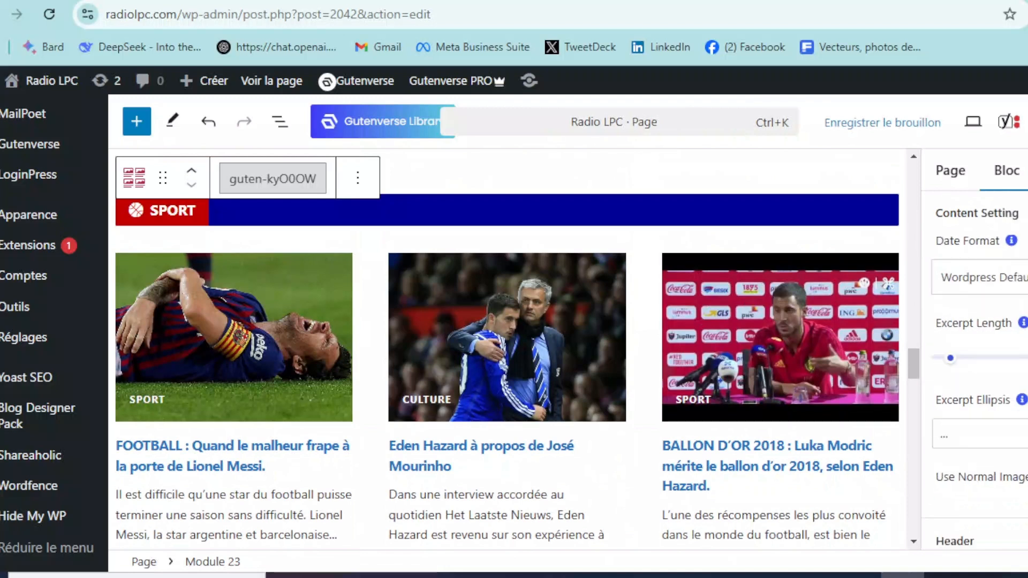
scroll(749, 402, down, 3)
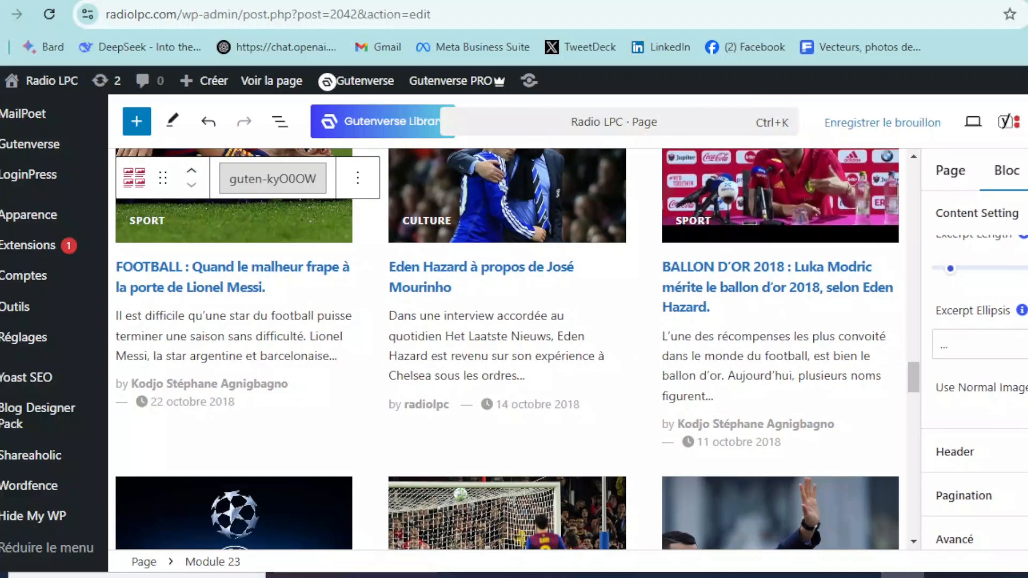
text(10)
scroll(1002, 356, down, 1)
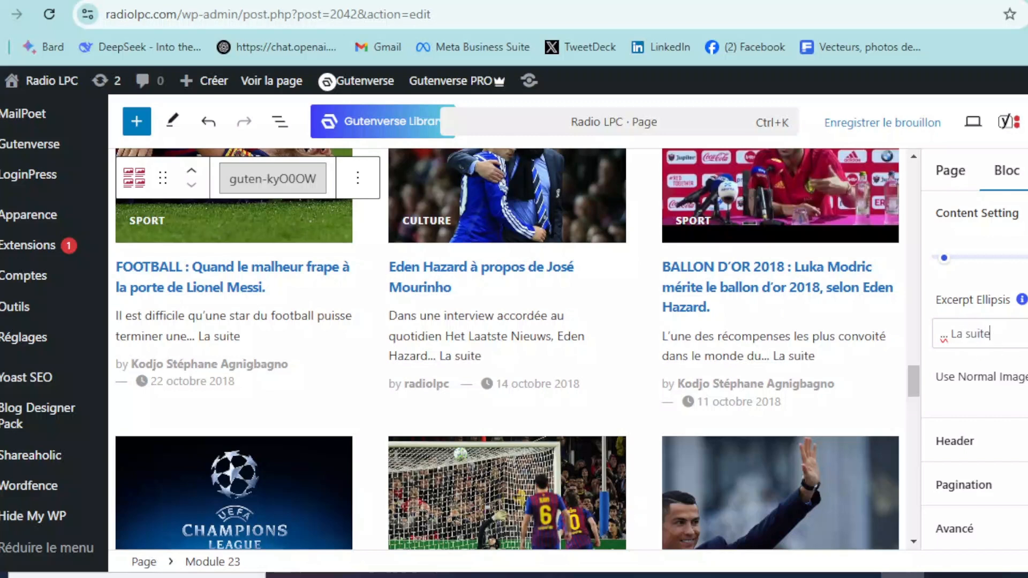
Select the Monde block and set its Header Type to Style 2.
scroll(991, 482, up, 5)
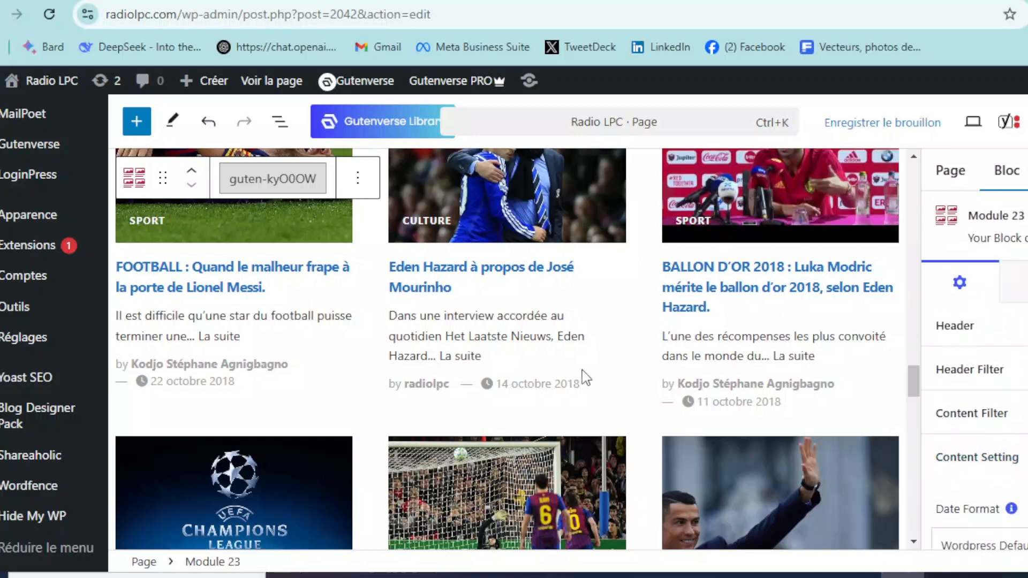
scroll(584, 379, up, 8)
scroll(433, 407, up, 5)
scroll(371, 409, down, 1)
click(367, 318)
scroll(986, 399, down, 3)
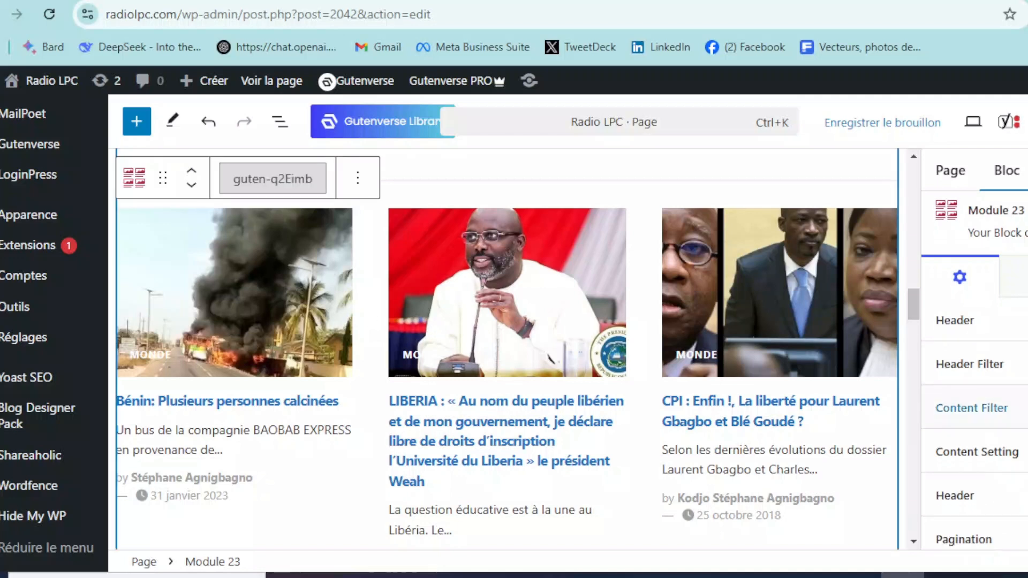
click(956, 333)
scroll(632, 431, up, 3)
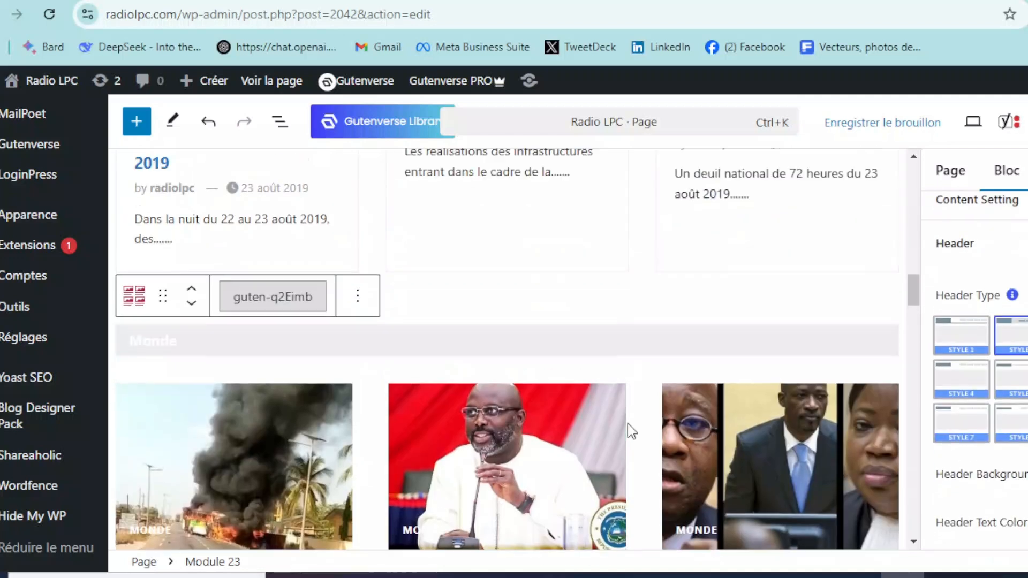
Set the Monde header's background color to dark red.
scroll(986, 385, down, 1)
click(1025, 386)
scroll(986, 385, down, 2)
click(1026, 319)
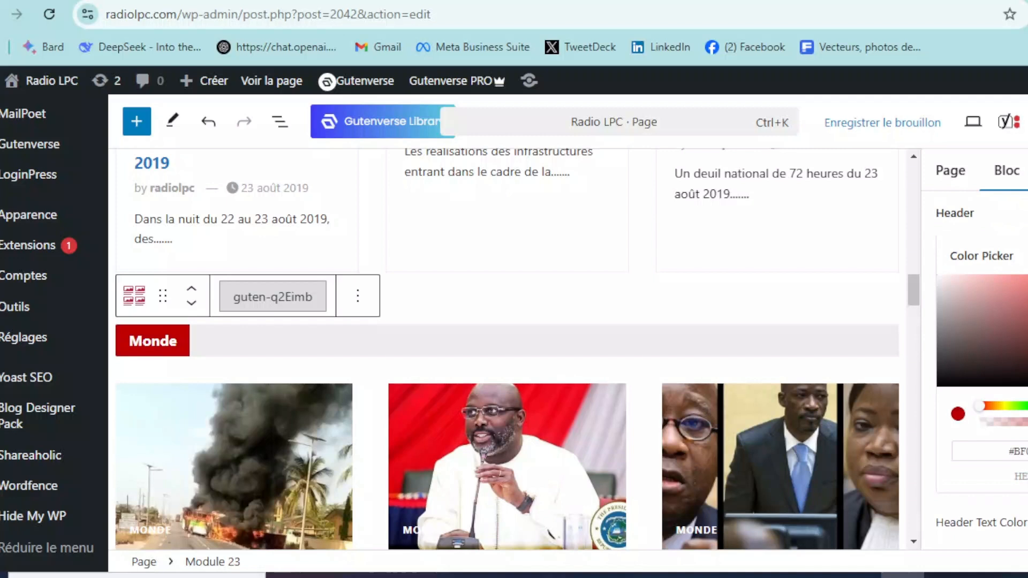
Set the Monde header's secondary color to dark blue.
scroll(987, 385, down, 3)
click(1026, 420)
drag(977, 353, 1027, 353)
click(1026, 311)
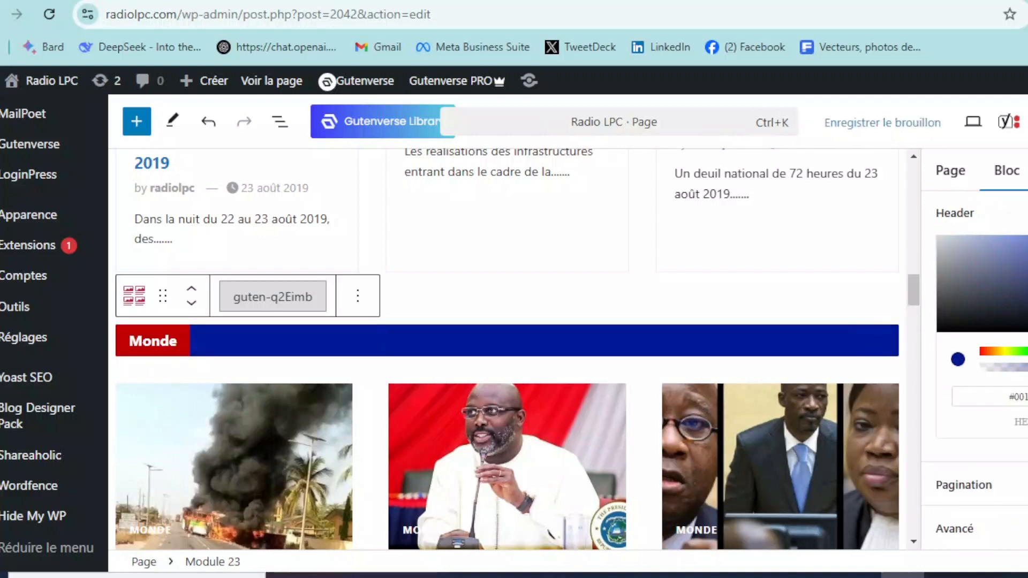
Open the icon library for the Monde block's header, search it for "wor", and clear the search.
scroll(986, 386, up, 4)
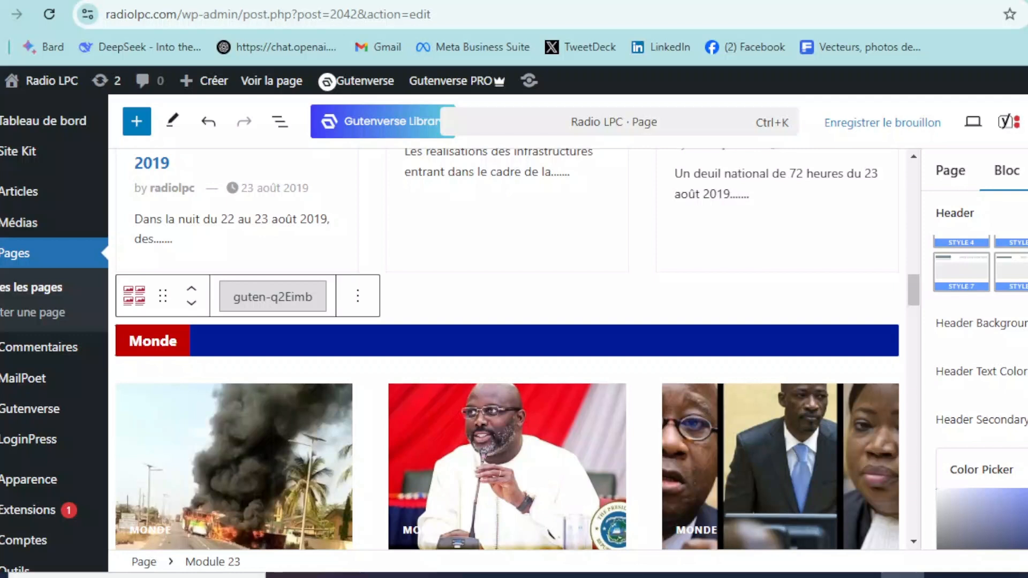
scroll(992, 374, up, 5)
click(1005, 332)
click(1023, 480)
scroll(354, 380, down, 2)
scroll(332, 375, up, 2)
scroll(450, 369, down, 4)
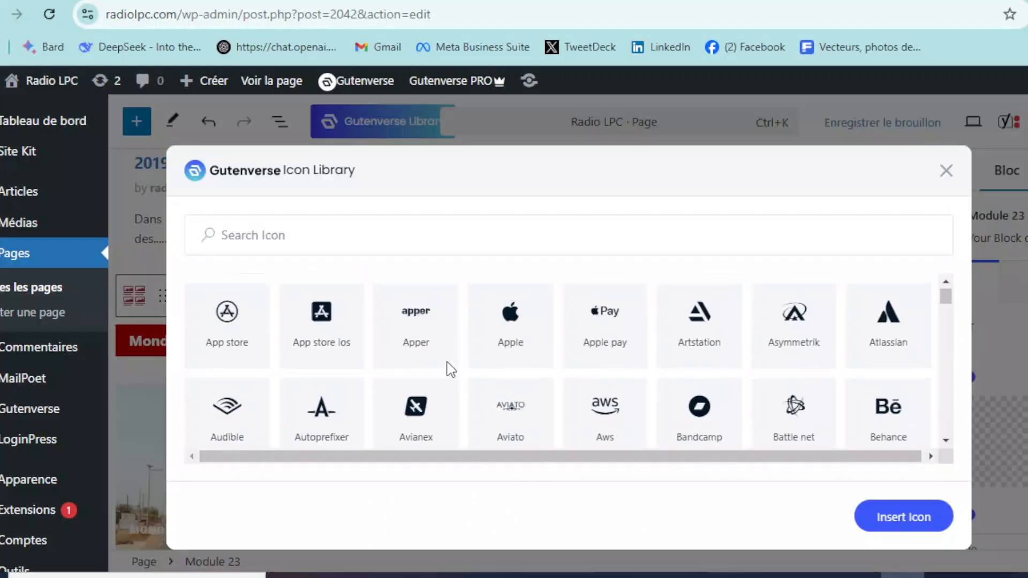
scroll(445, 374, up, 1)
scroll(445, 374, down, 5)
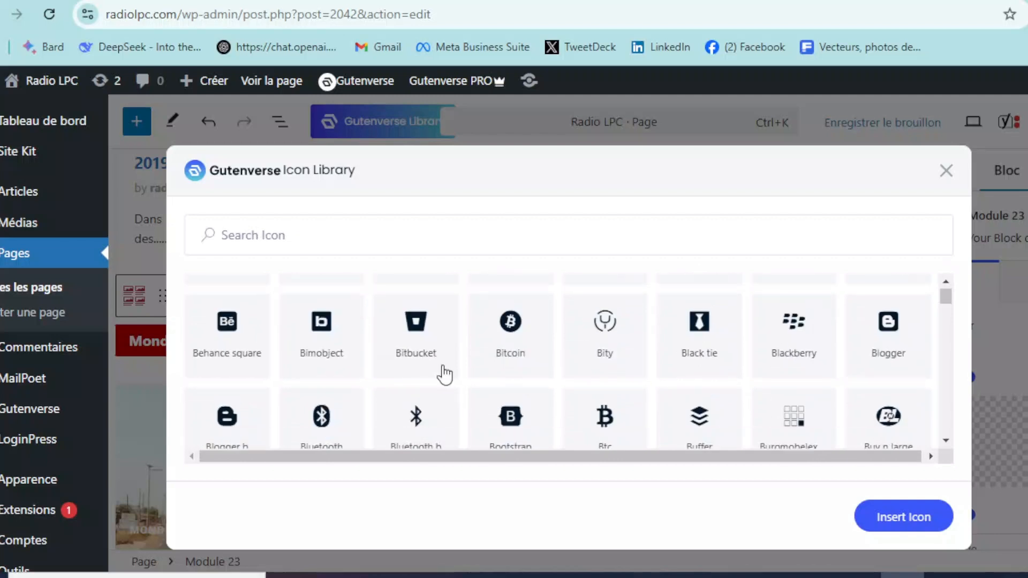
text(wor)
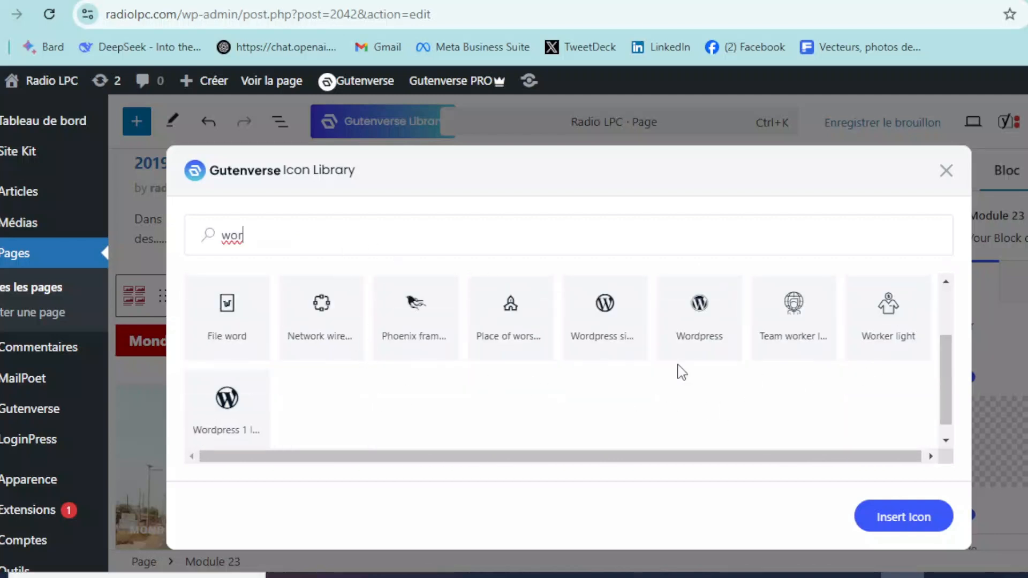
scroll(440, 364, up, 2)
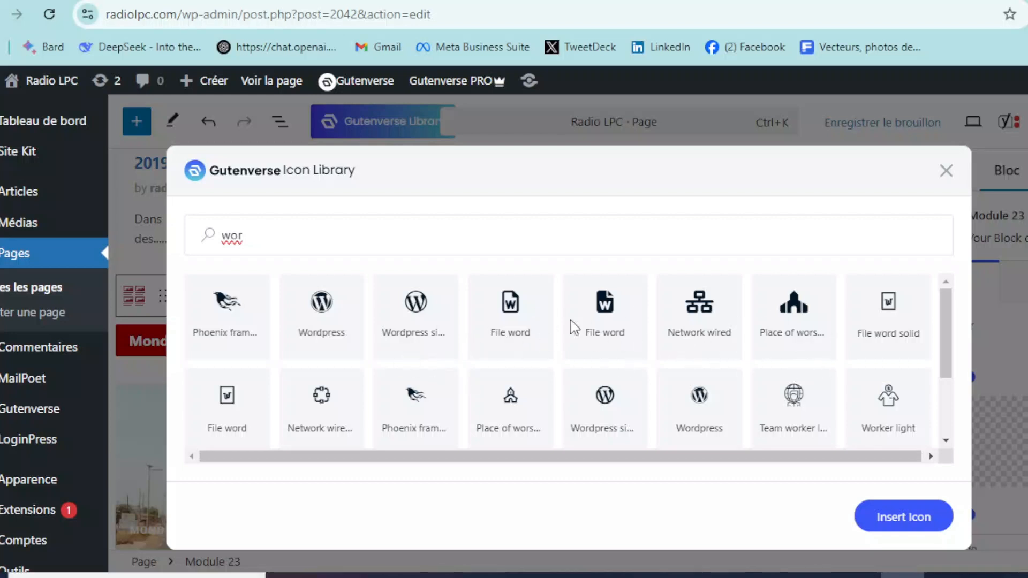
scroll(547, 368, down, 2)
key(BackSpace)
key(BackSpace)
key(BackSpace)
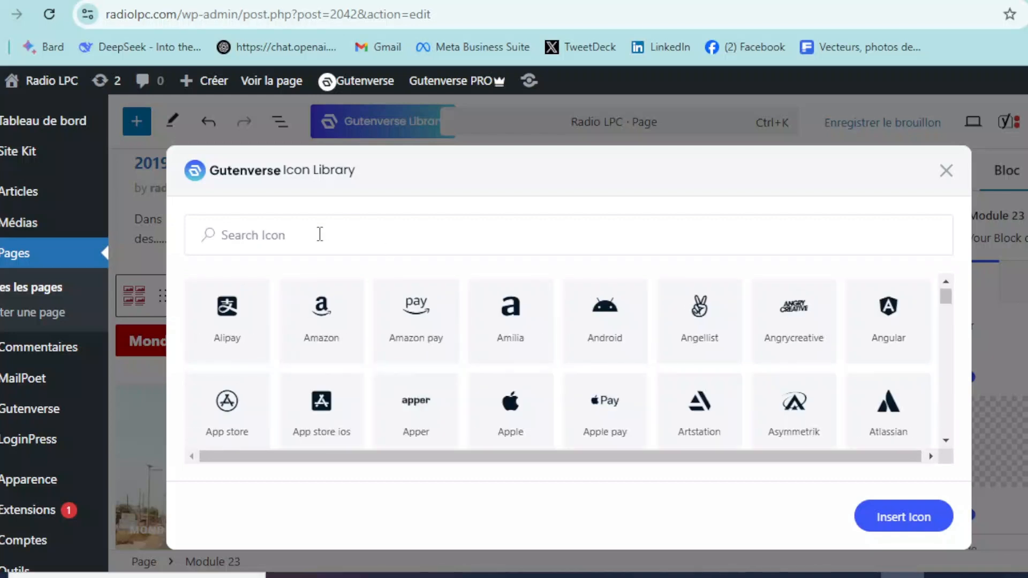
Insert the Creative Commons icon with the standing figure as the Monde header's icon.
scroll(505, 370, down, 10)
scroll(508, 374, down, 10)
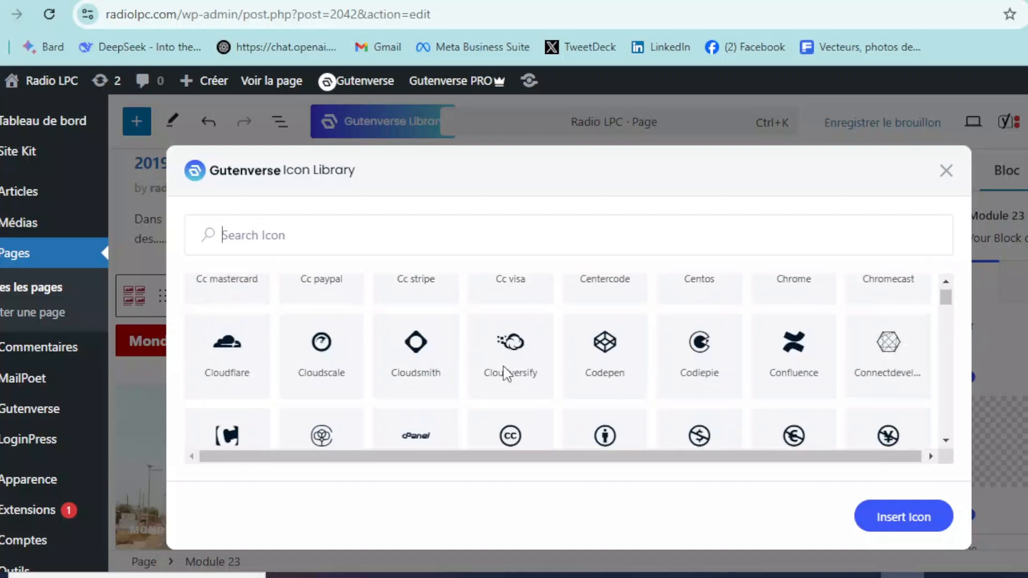
scroll(545, 376, up, 1)
click(605, 364)
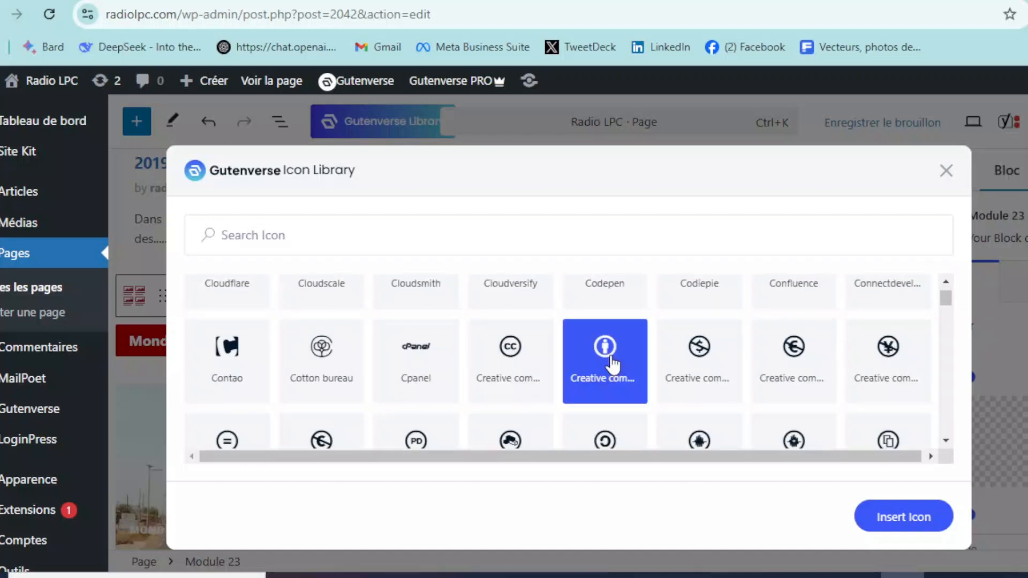
click(911, 517)
Select the separate Burkina header block, browse the icon library for it, and close the library.
scroll(586, 390, down, 5)
scroll(586, 390, down, 15)
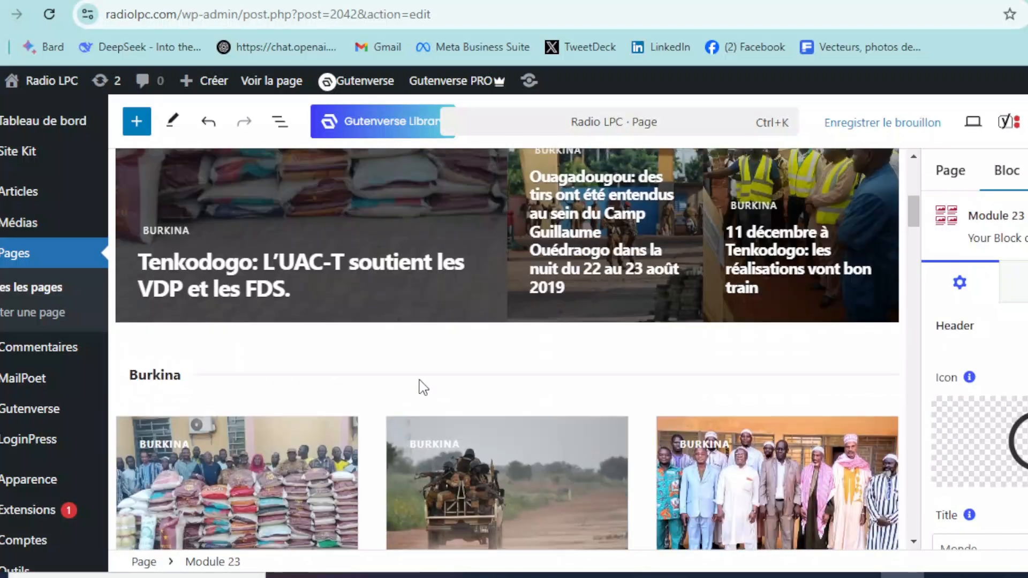
click(374, 357)
scroll(1023, 362, down, 2)
click(1007, 343)
scroll(635, 344, down, 15)
scroll(634, 344, down, 15)
click(948, 172)
Set the separate Burkina header block's Header Type to Style 2 and open its background color picker.
scroll(1018, 343, down, 5)
click(1026, 368)
scroll(1023, 367, down, 2)
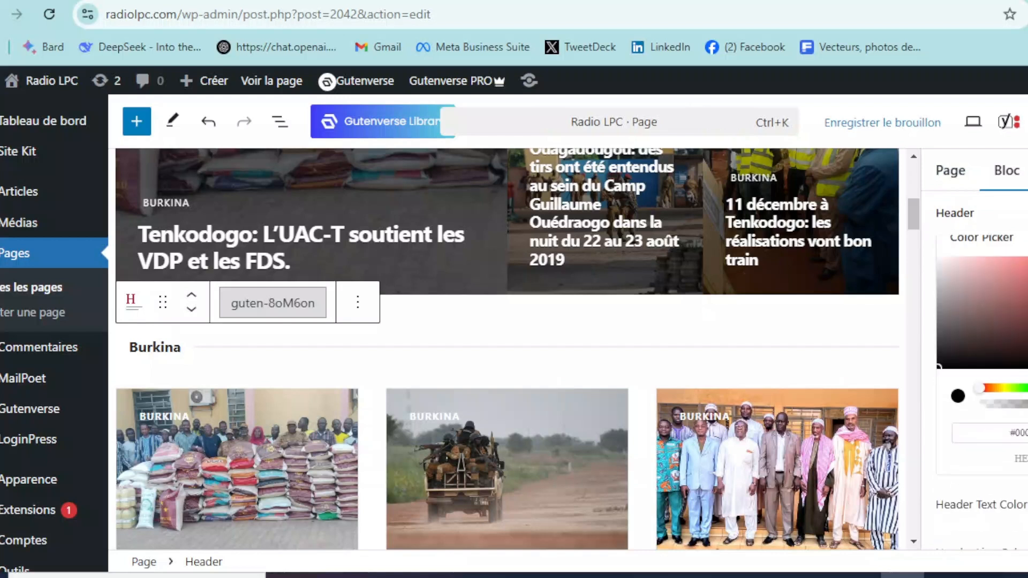
scroll(1025, 379, up, 7)
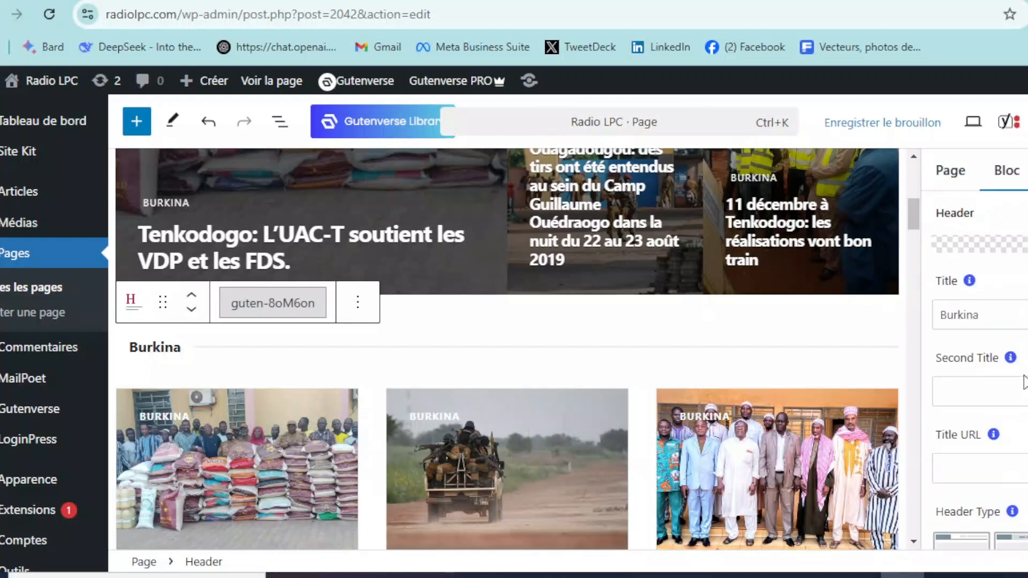
scroll(1025, 383, down, 2)
click(1025, 417)
scroll(980, 349, down, 3)
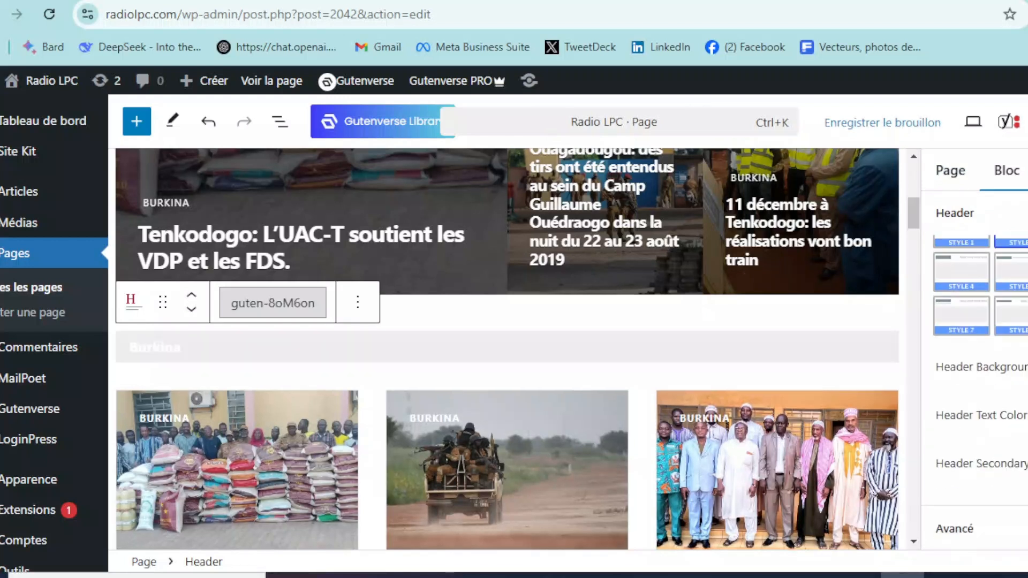
click(1026, 367)
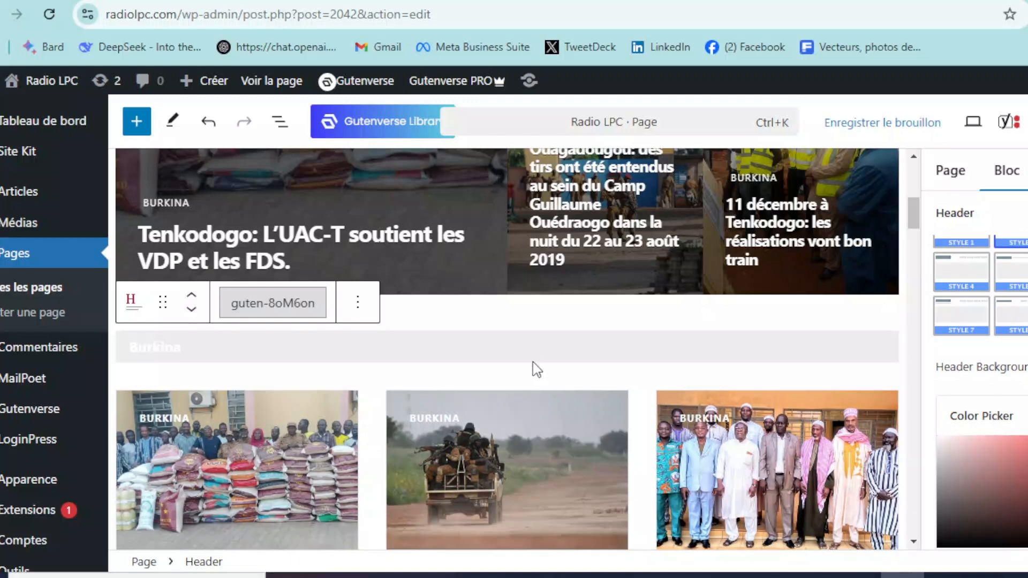
Delete the separate Burkina header block above the Burkina articles.
click(548, 349)
key(Delete)
scroll(575, 370, down, 5)
scroll(600, 354, up, 1)
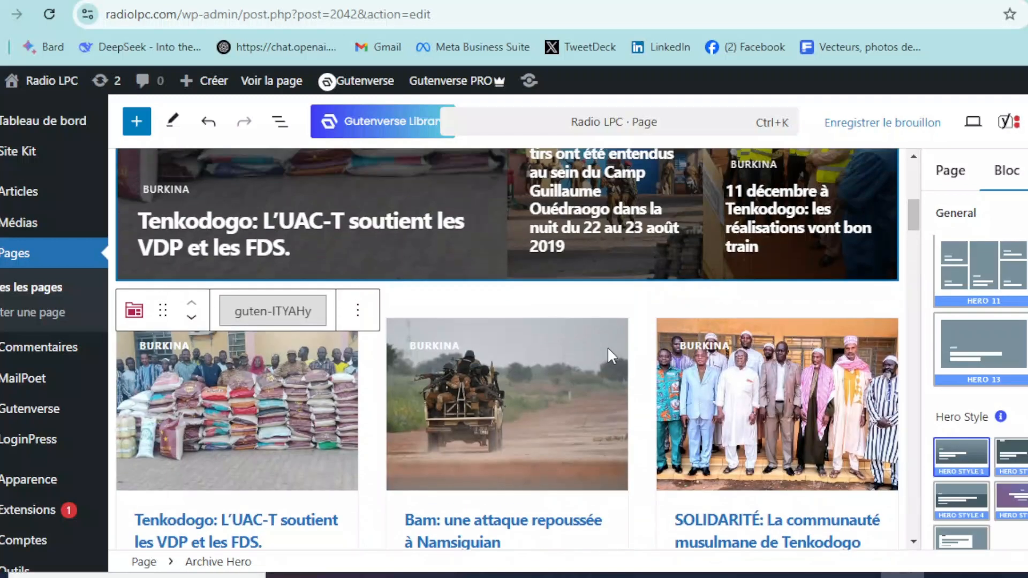
Select the Module 36 block with the Burkina articles and set its header title to "Burkina".
click(638, 375)
click(957, 413)
text(Burkina)
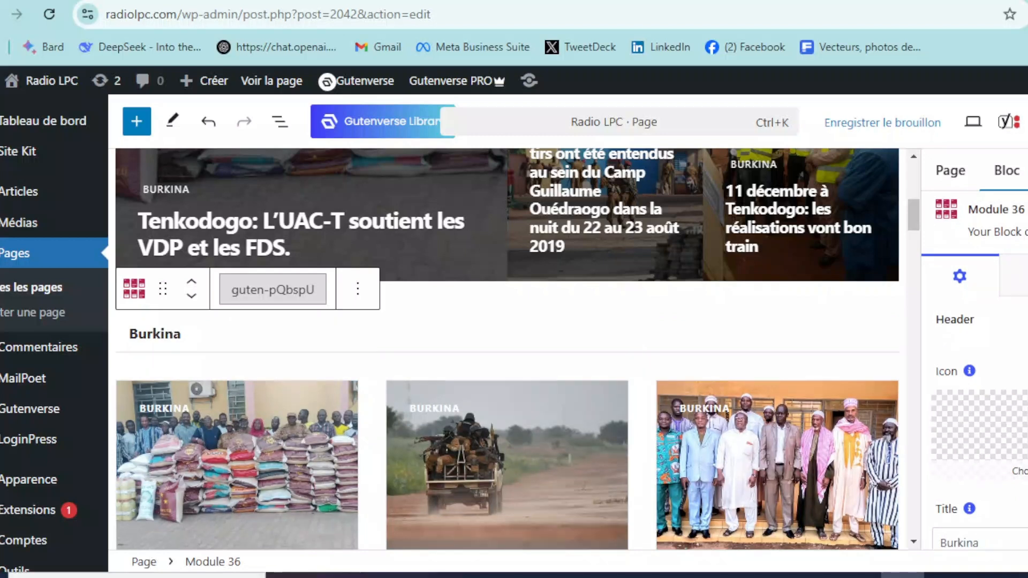
Set the Burkina block's Header Type to Style 2 and its header background color to dark red.
scroll(981, 428, down, 6)
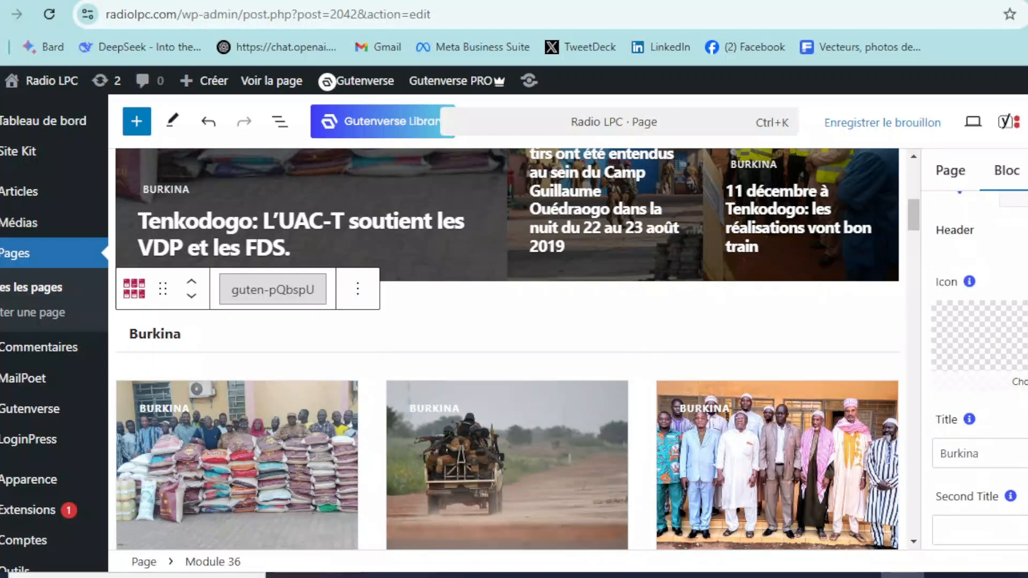
click(955, 438)
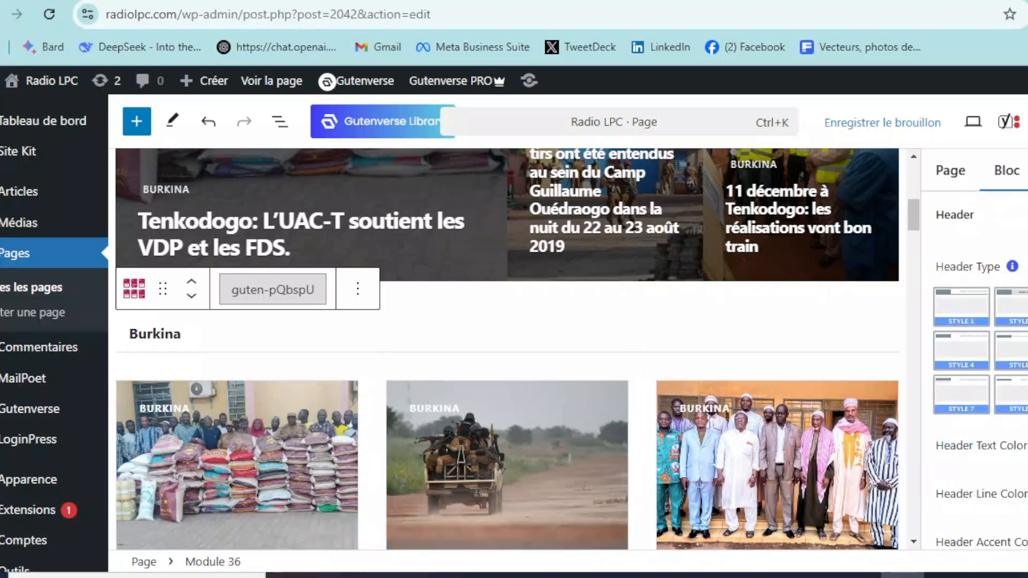
click(1023, 321)
scroll(1024, 321, down, 2)
click(1027, 323)
click(1027, 437)
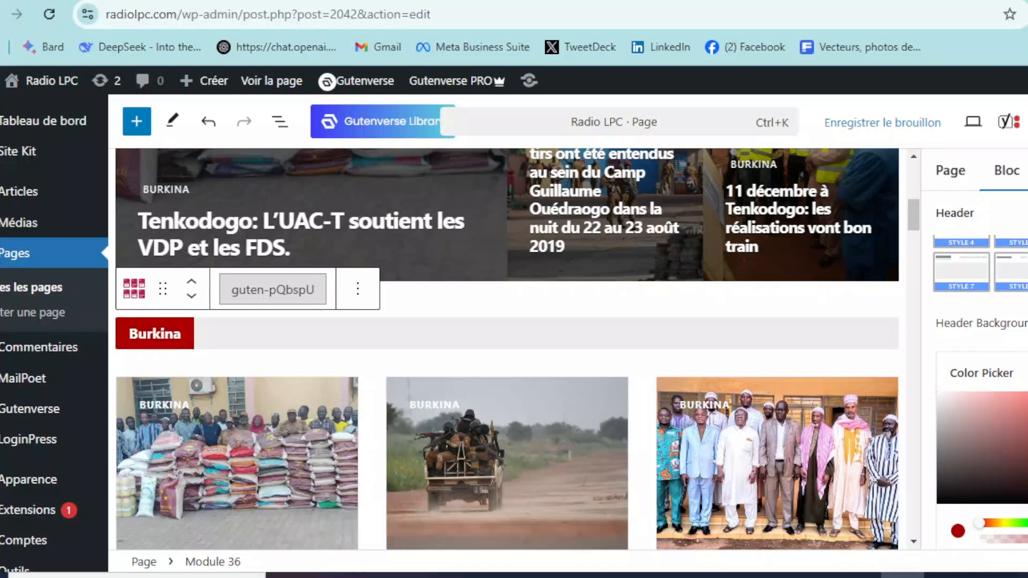
Set the Burkina block's header secondary color to dark blue.
scroll(1024, 429, down, 4)
click(1027, 419)
drag(981, 352, 1027, 352)
click(1027, 278)
Add an empty block below the Sport section and open the full block library for it.
scroll(614, 422, down, 5)
scroll(606, 426, down, 15)
scroll(594, 429, up, 3)
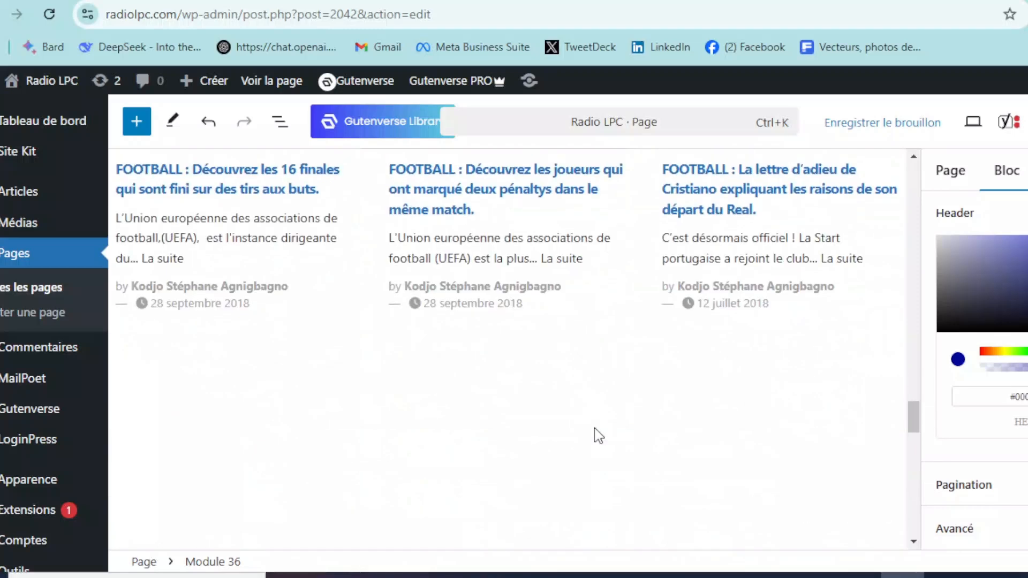
click(682, 413)
click(888, 373)
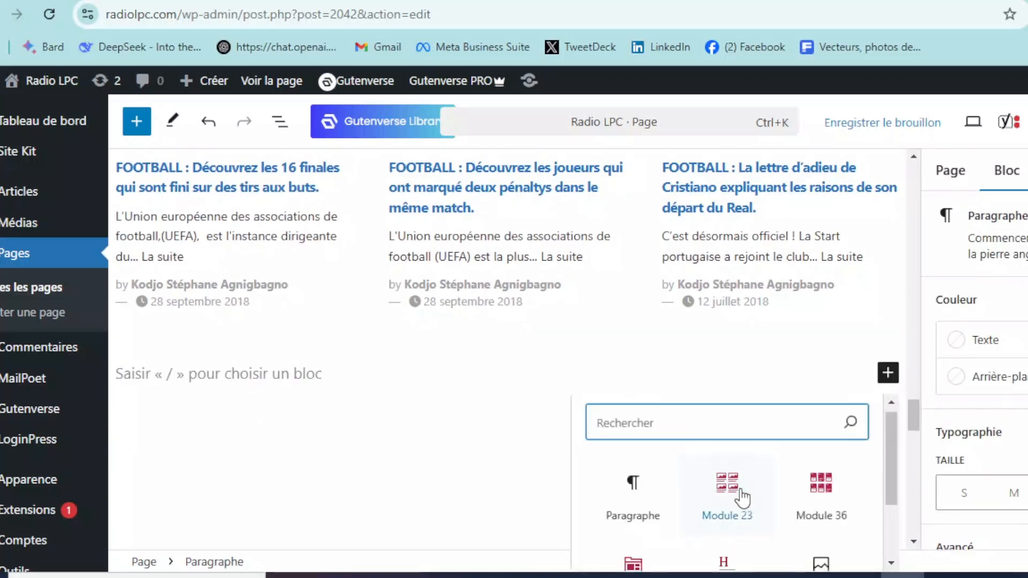
scroll(729, 495, down, 3)
click(721, 557)
Insert a Gutenverse News Module 36 block below the Sport section and close the block library.
scroll(321, 423, down, 10)
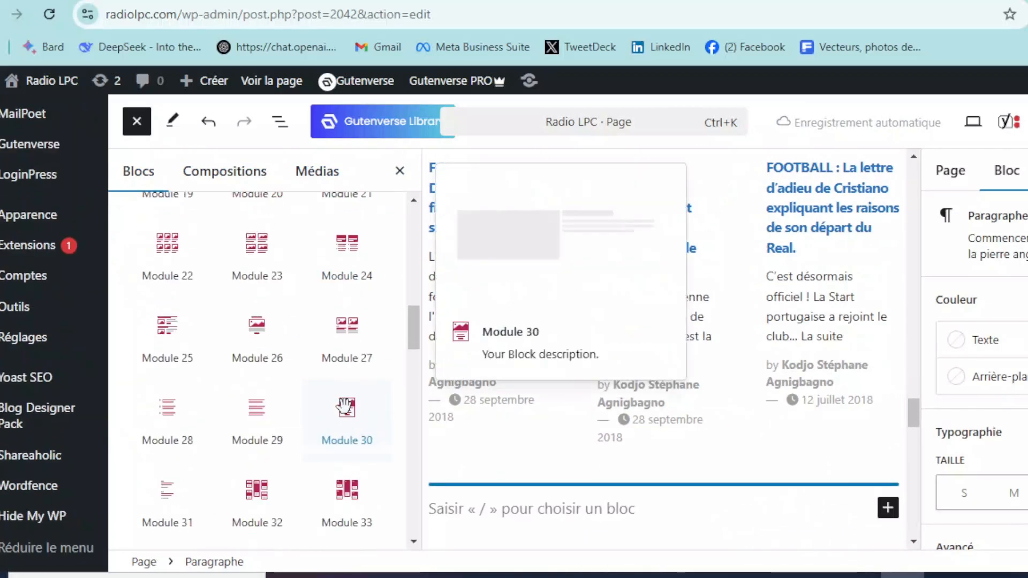
scroll(343, 423, down, 6)
scroll(163, 418, up, 2)
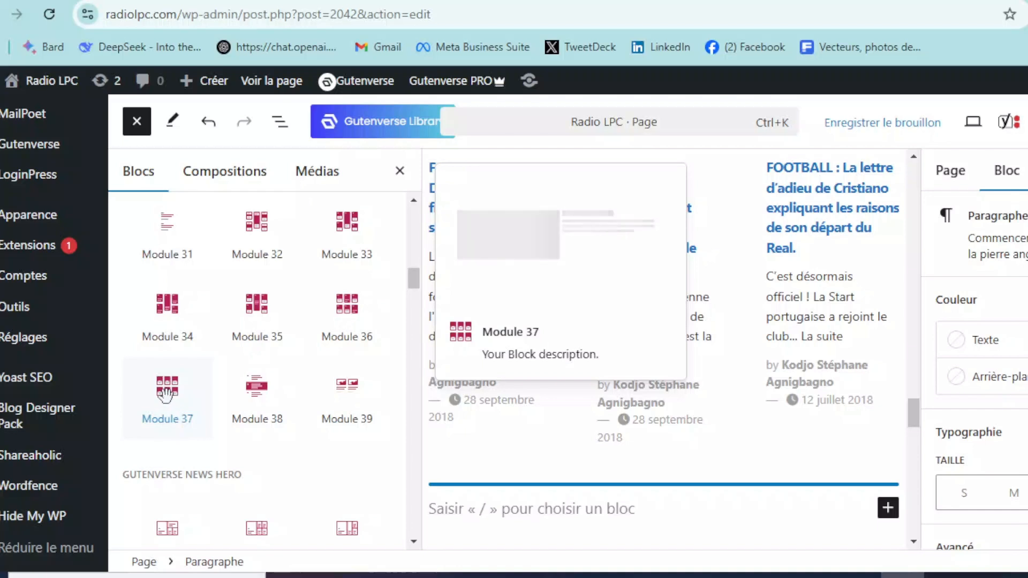
scroll(166, 395, up, 2)
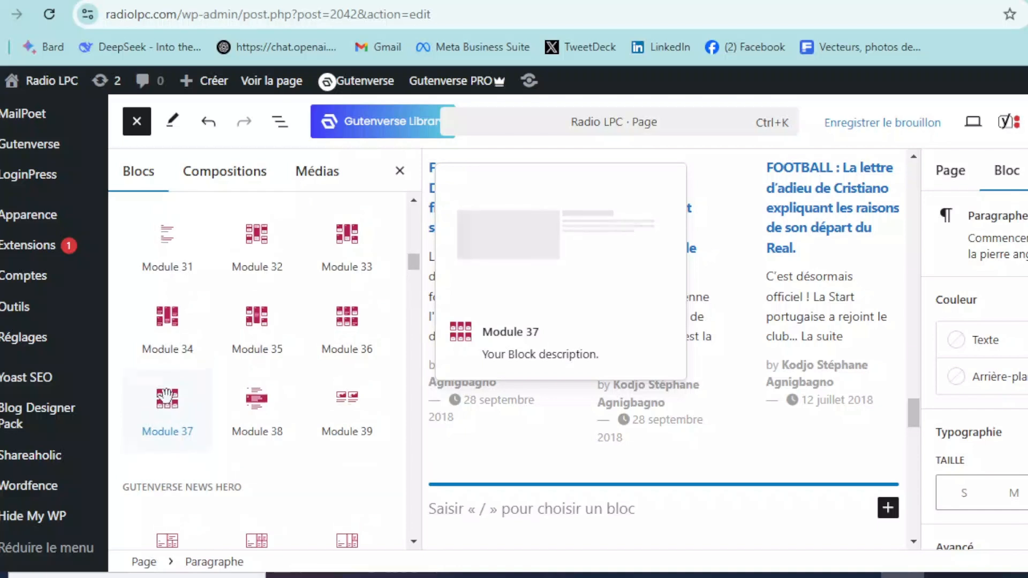
scroll(337, 423, up, 5)
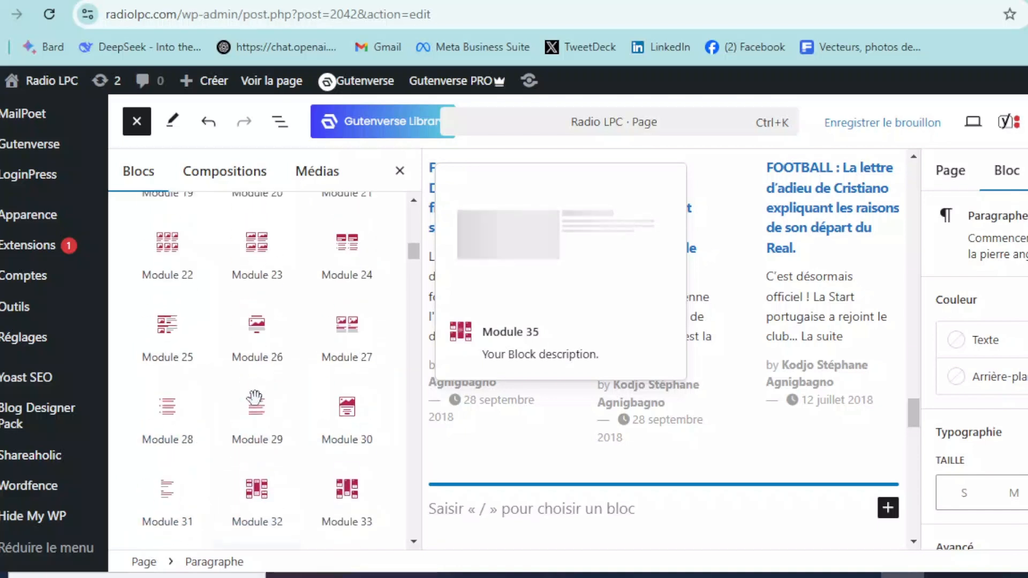
scroll(299, 455, down, 7)
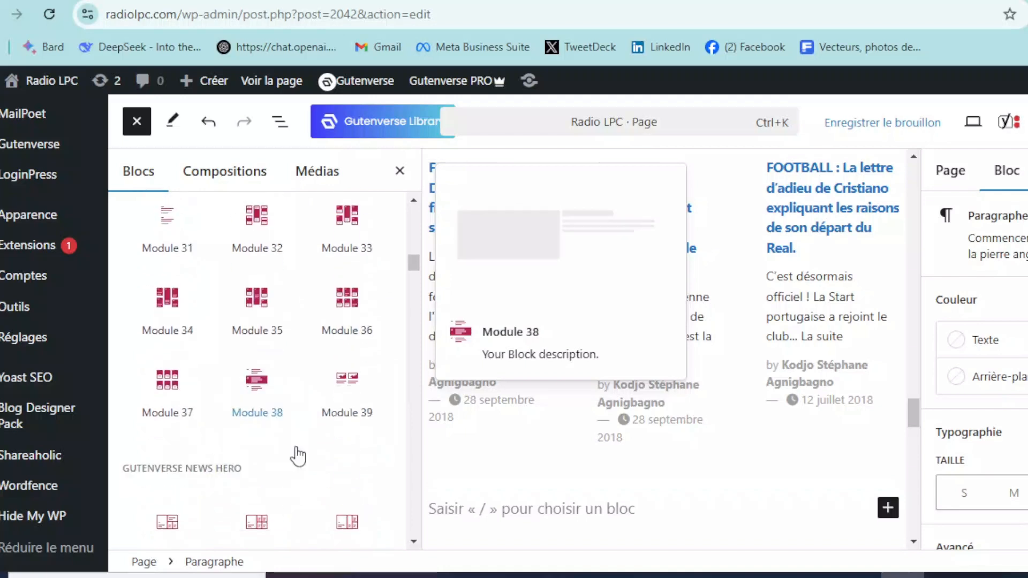
scroll(331, 433, up, 2)
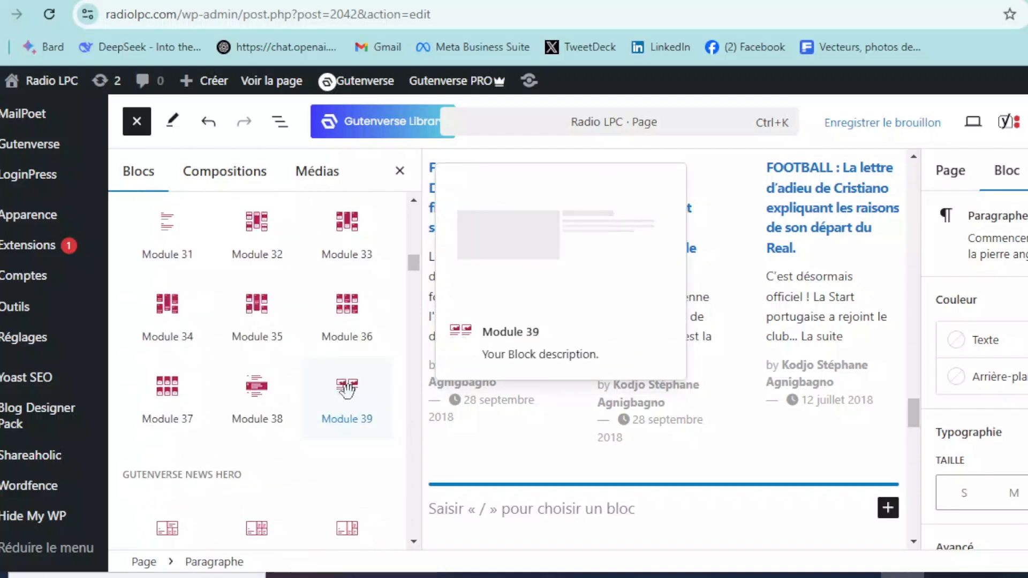
click(347, 308)
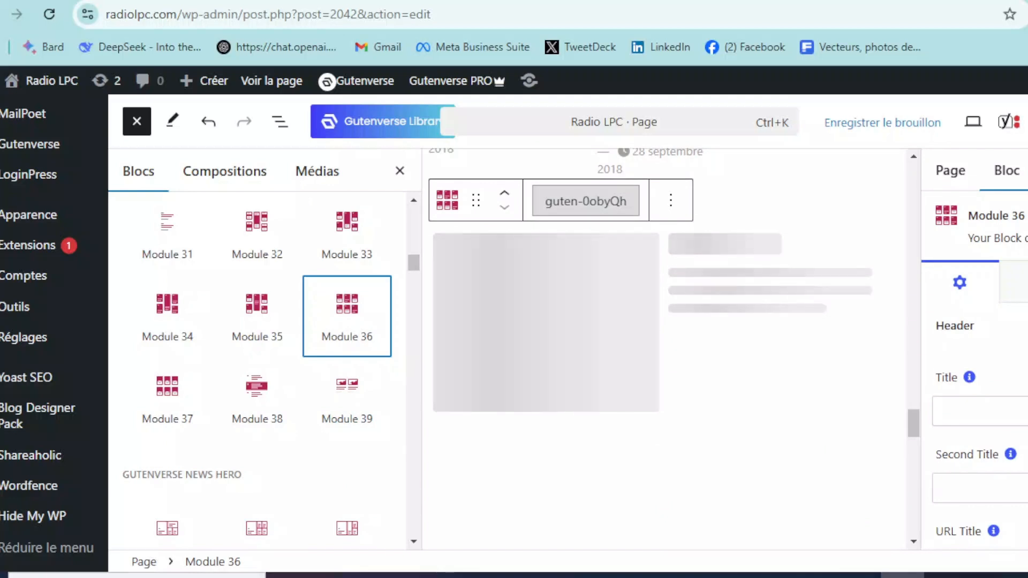
click(400, 170)
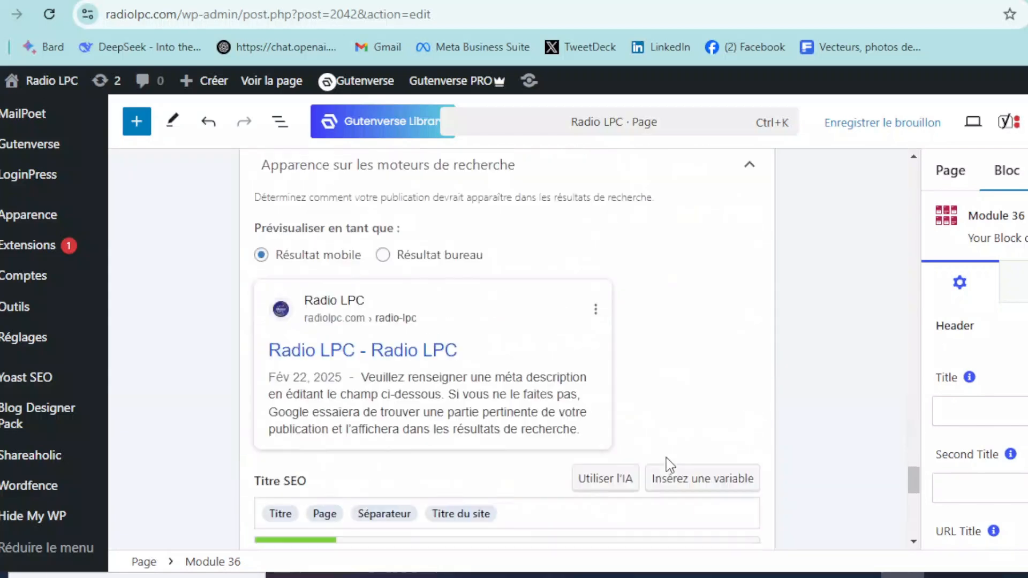
Set the new Module 36 block's content filter to include the Culture category.
scroll(666, 455, down, 10)
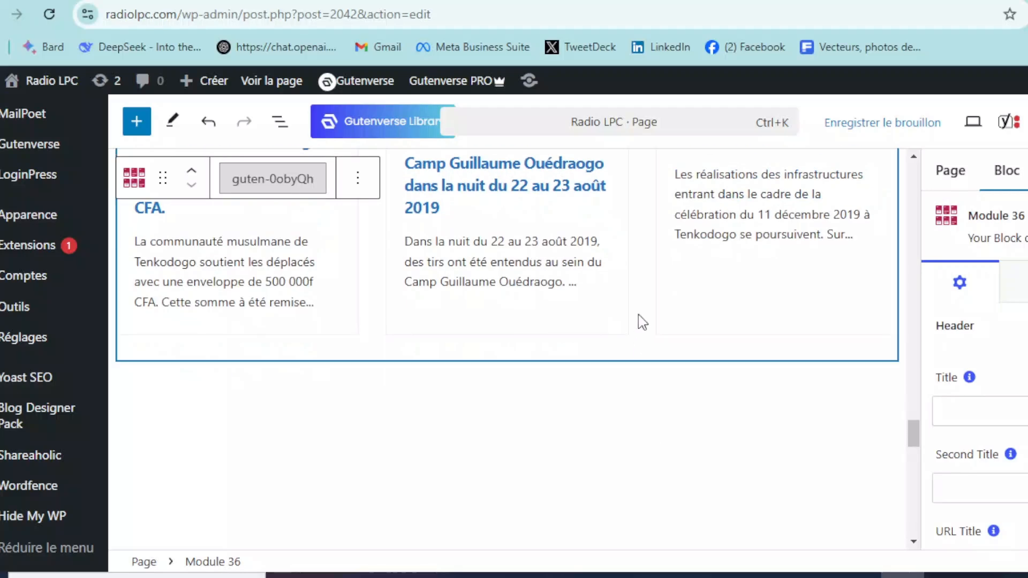
scroll(639, 322, up, 6)
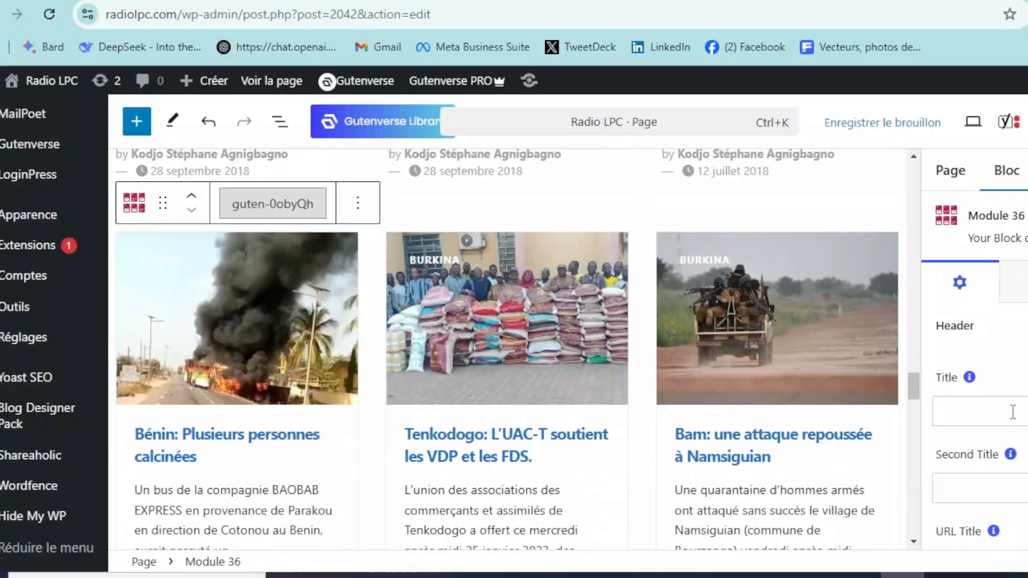
scroll(1014, 412, down, 5)
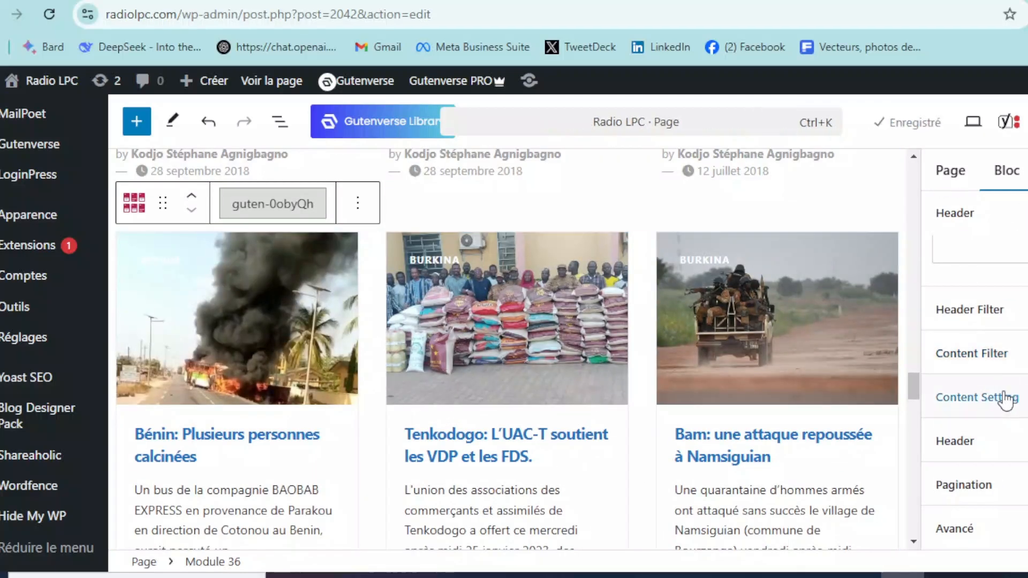
click(1003, 354)
scroll(997, 438, down, 6)
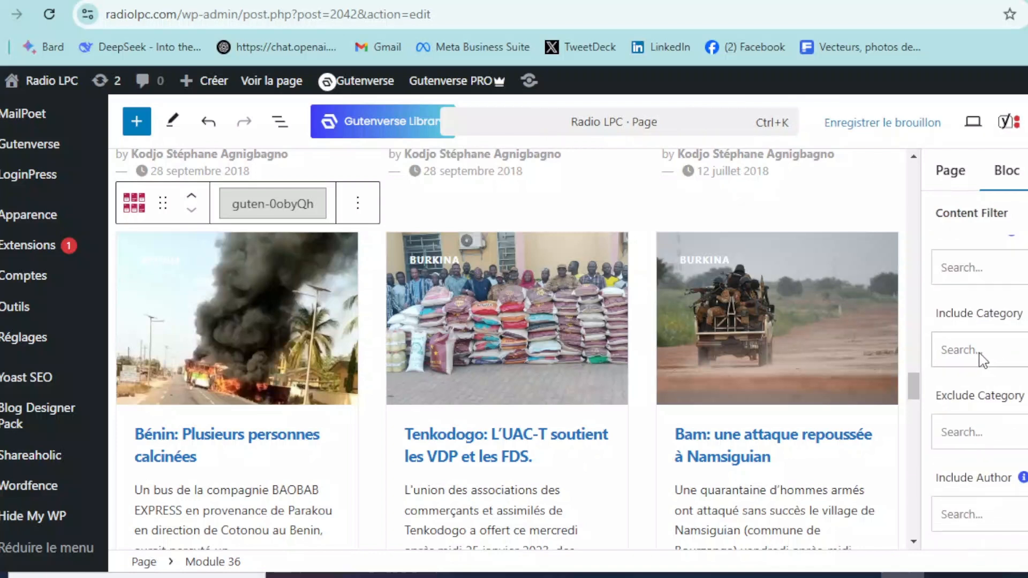
click(983, 360)
click(972, 464)
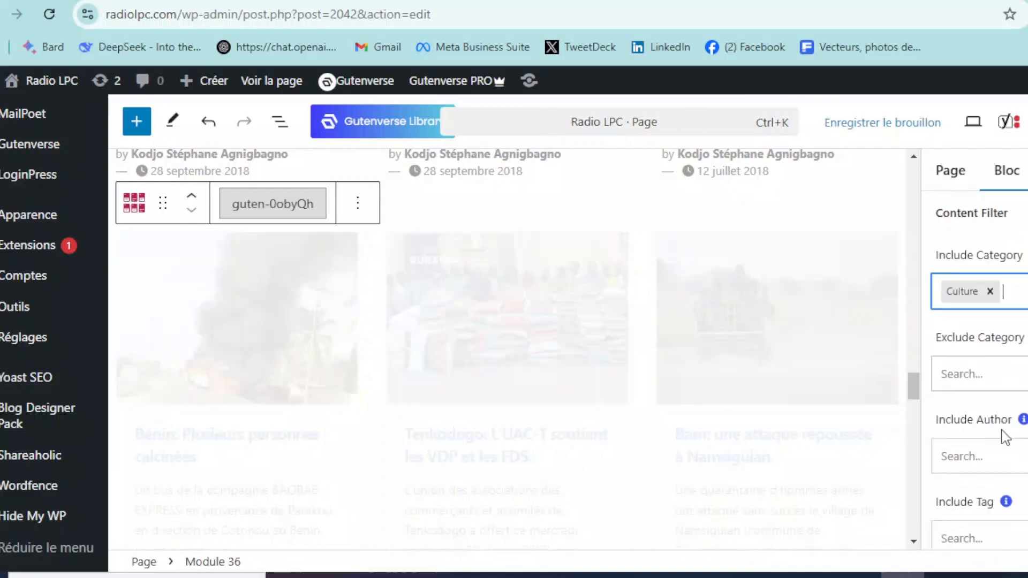
scroll(1006, 438, up, 6)
scroll(1006, 438, up, 5)
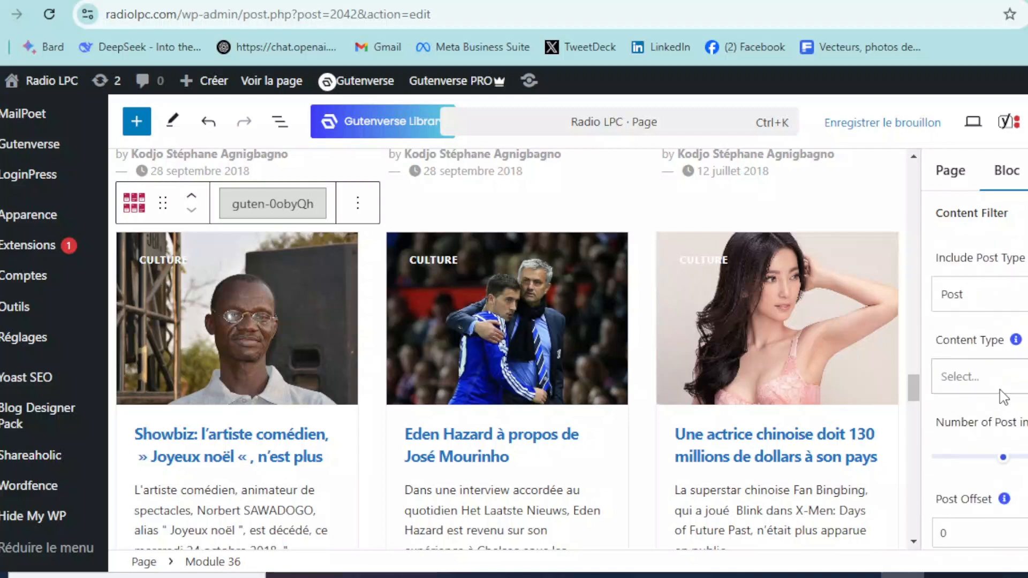
Set the header title of the new Module 36 block below the Sport section to "Culture".
scroll(980, 375, up, 2)
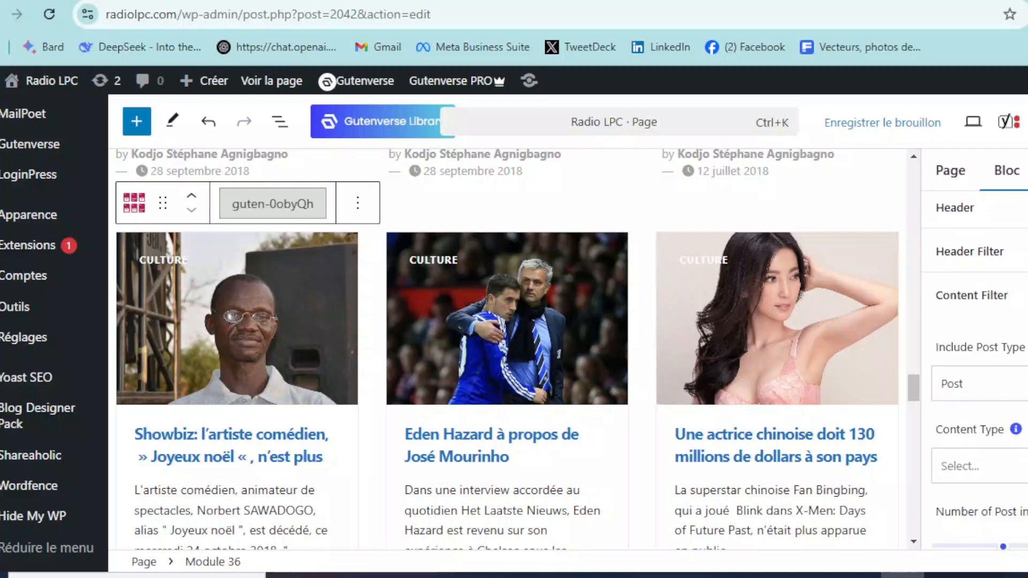
scroll(988, 428, up, 3)
click(990, 387)
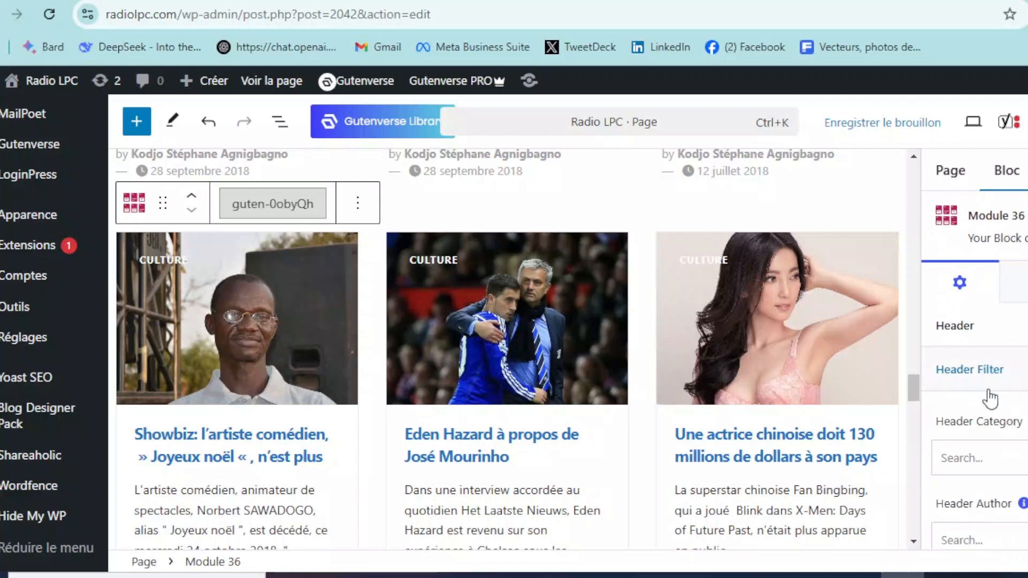
click(983, 342)
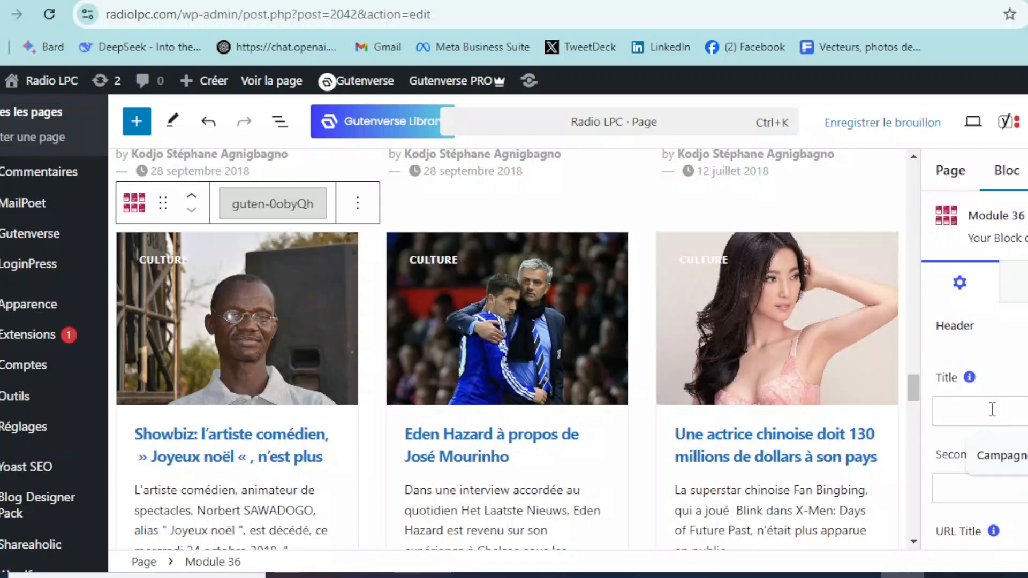
click(993, 409)
text(Culture)
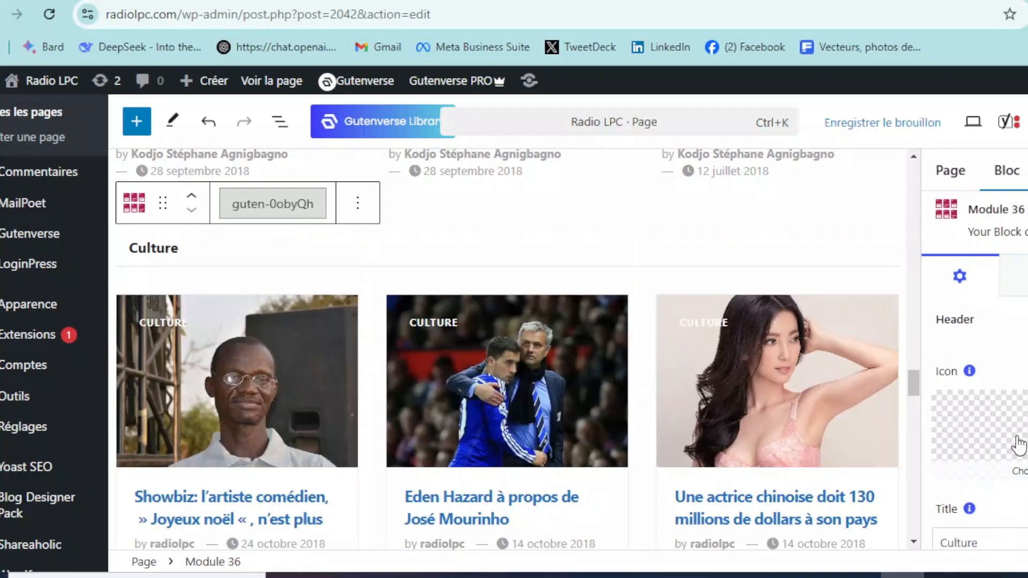
Set the Culture block's header text color to red.
scroll(1019, 445, down, 3)
scroll(1007, 380, down, 3)
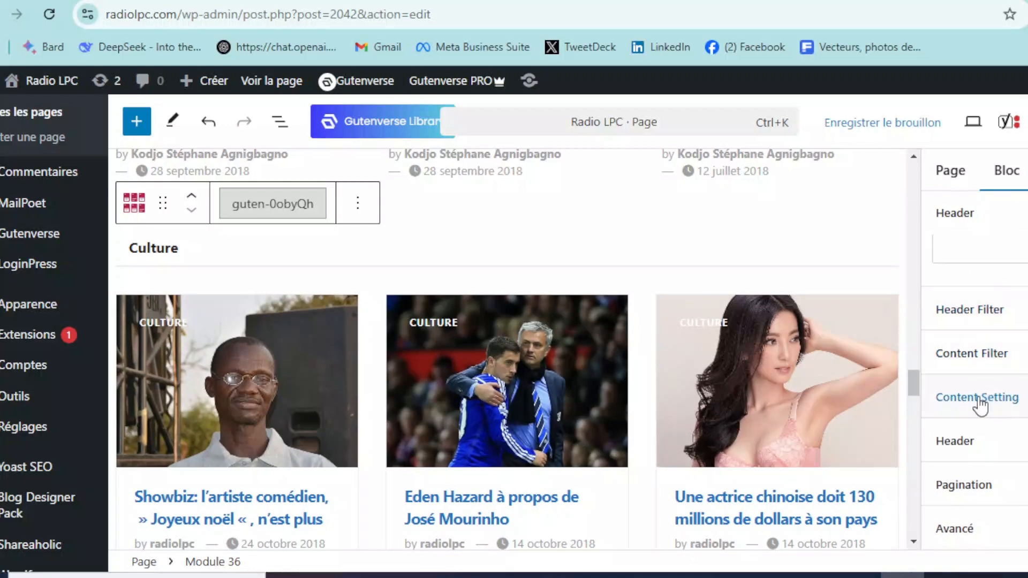
click(985, 444)
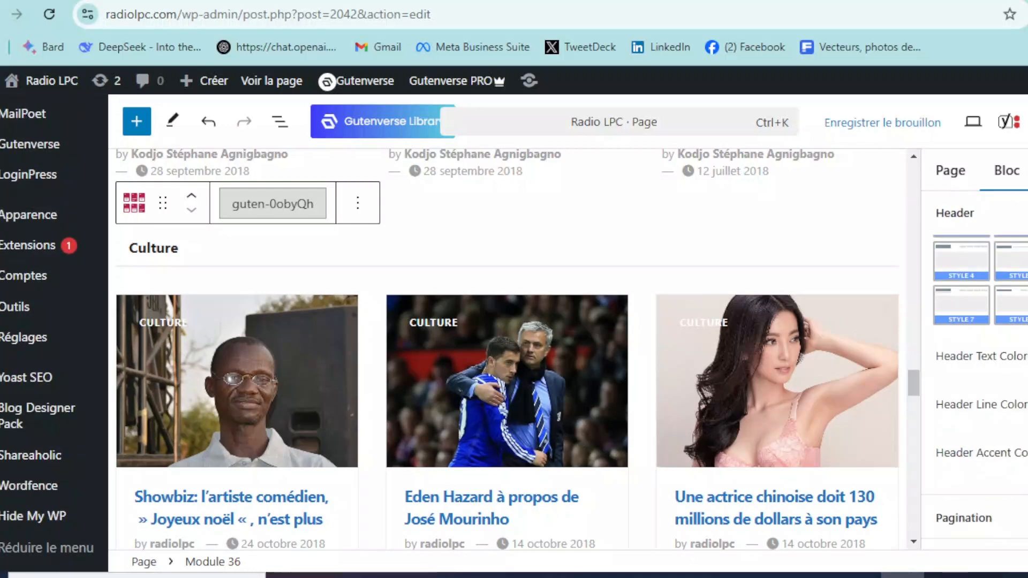
click(1027, 357)
scroll(1026, 353, down, 1)
scroll(1027, 353, up, 2)
click(1026, 348)
click(1027, 390)
Try several header types for the Culture block, looking for a layout matching the other sections.
click(1014, 359)
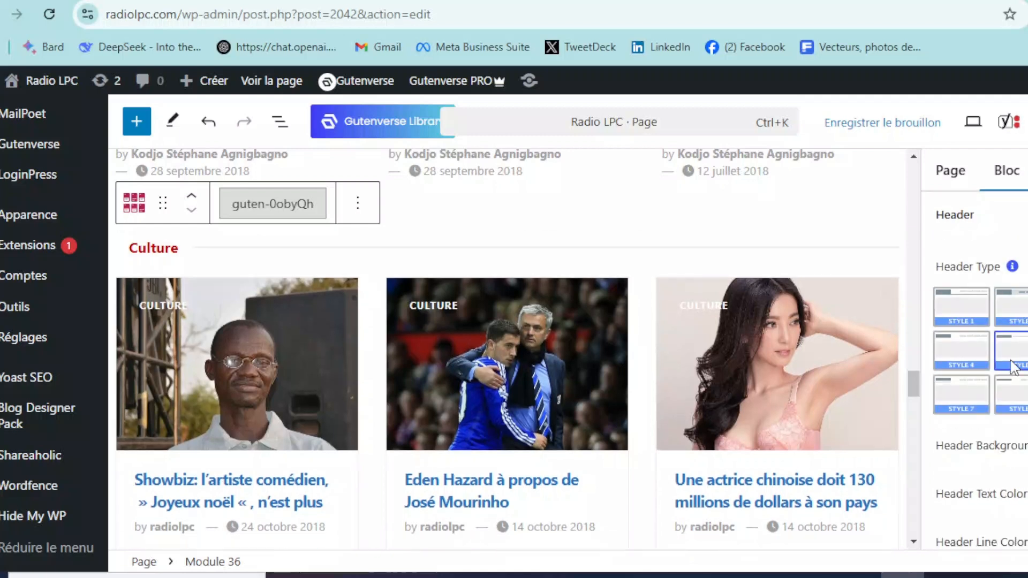
click(1027, 360)
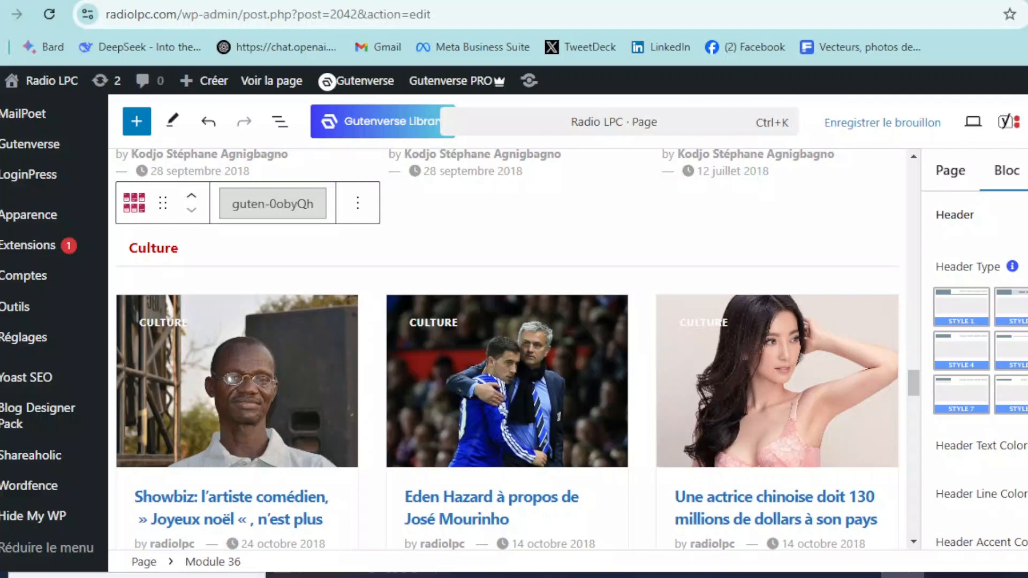
click(1011, 395)
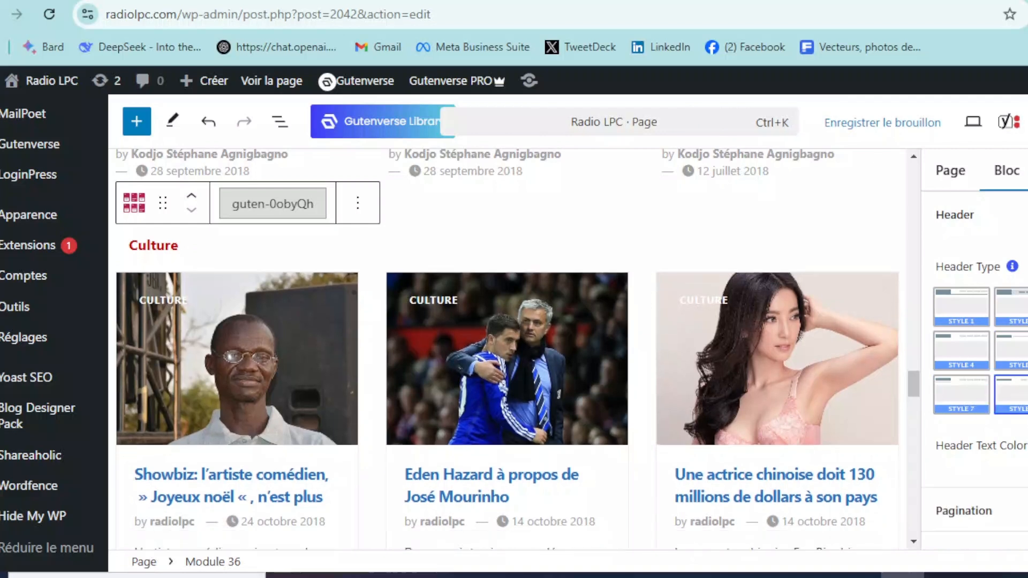
click(1027, 395)
scroll(1015, 410, up, 2)
click(1026, 413)
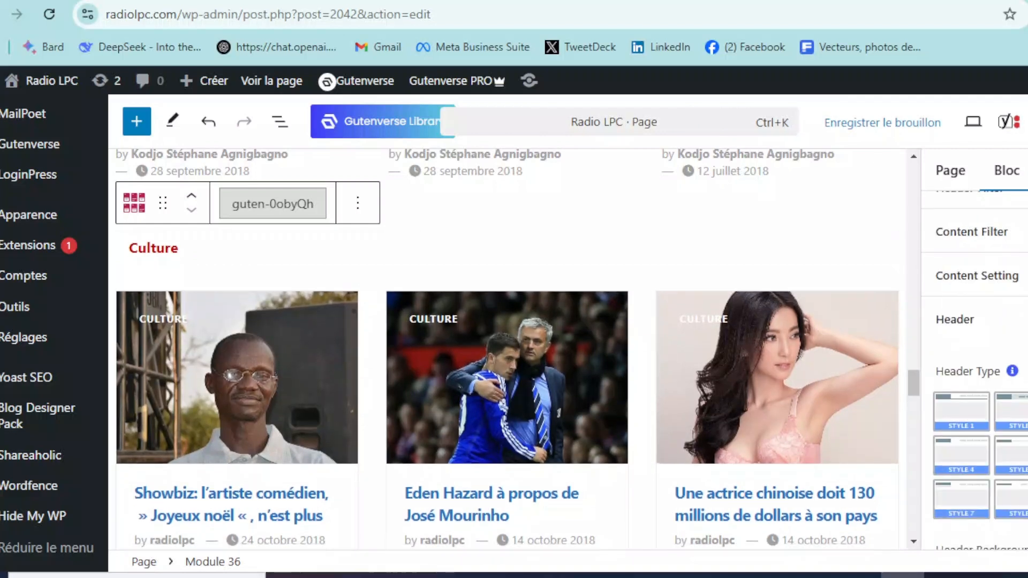
Try a near-black header background color on the Culture block.
scroll(1026, 413, down, 3)
click(1026, 371)
drag(1026, 461, 1027, 566)
drag(977, 278, 963, 271)
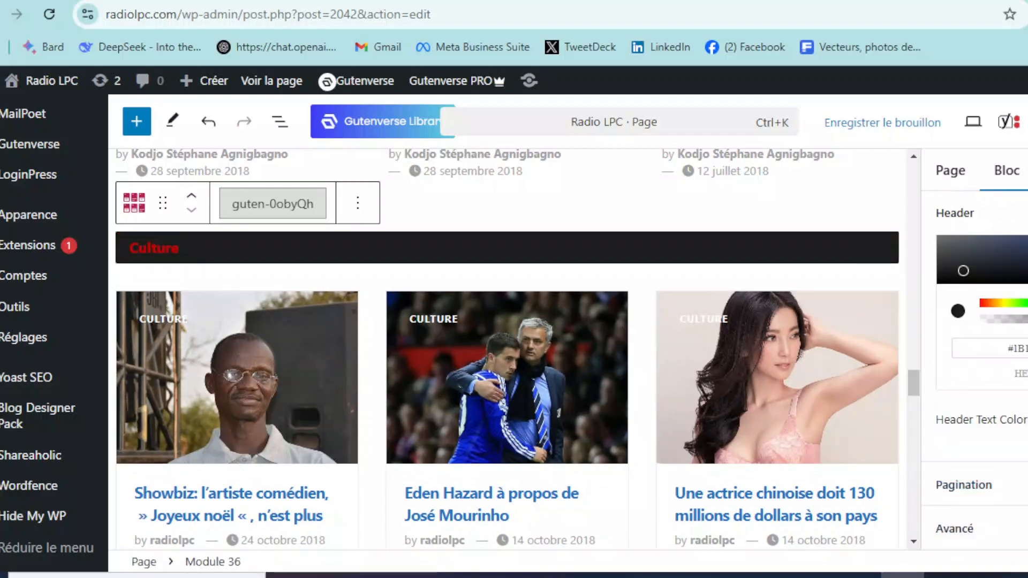
Switch the Culture block to a header type with a secondary color and set its header background to red.
scroll(964, 271, up, 2)
mouse_move(1026, 276)
mouse_down()
mouse_move(1026, 300)
mouse_move(1026, 290)
mouse_up()
scroll(1027, 321, up, 4)
scroll(1026, 323, down, 3)
click(1027, 324)
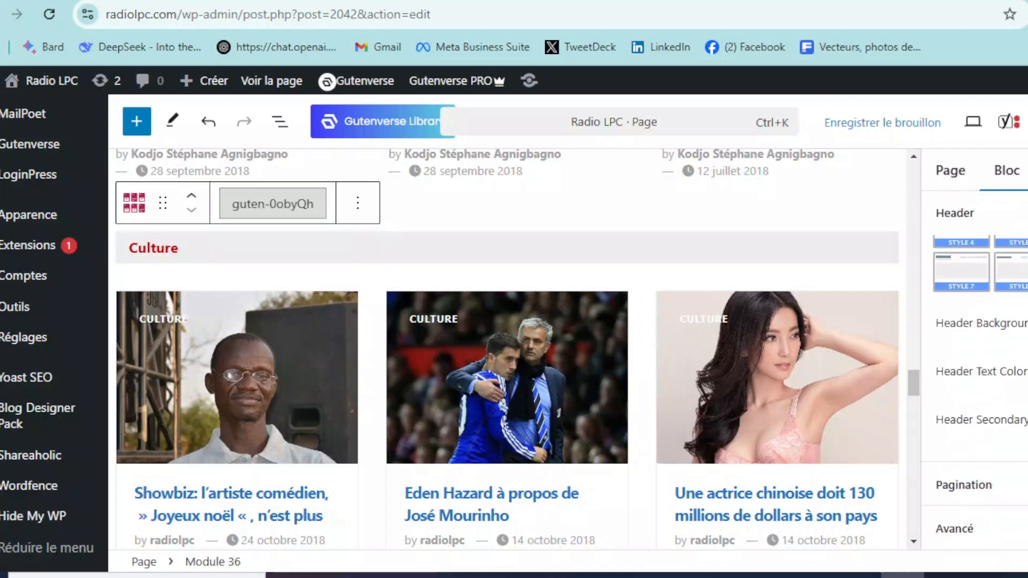
click(1026, 324)
click(1026, 430)
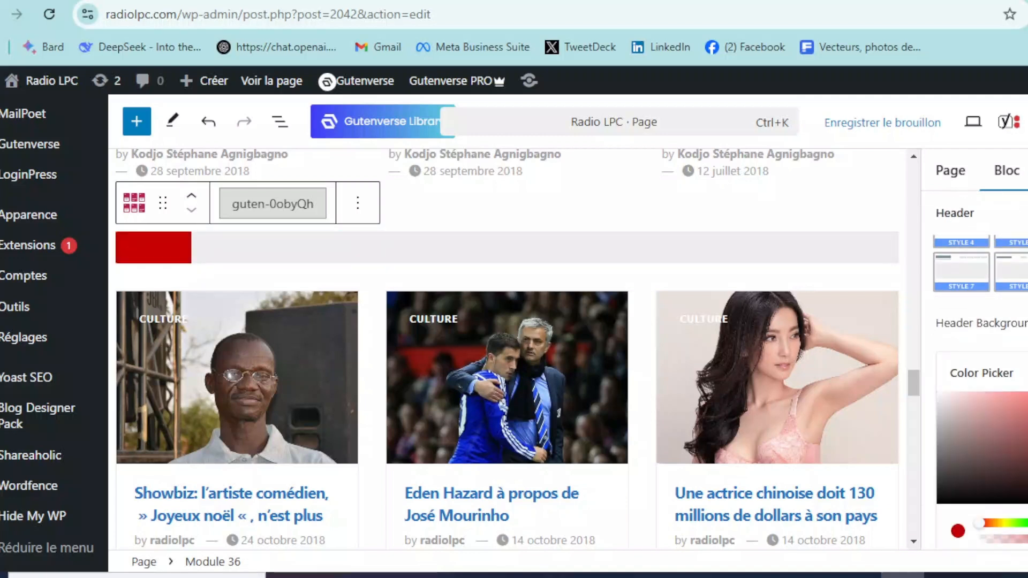
scroll(1026, 431, down, 1)
click(1026, 542)
Set the Culture block's header text color to white and its header secondary color to blue.
click(1026, 372)
scroll(1027, 372, down, 2)
scroll(1026, 372, up, 1)
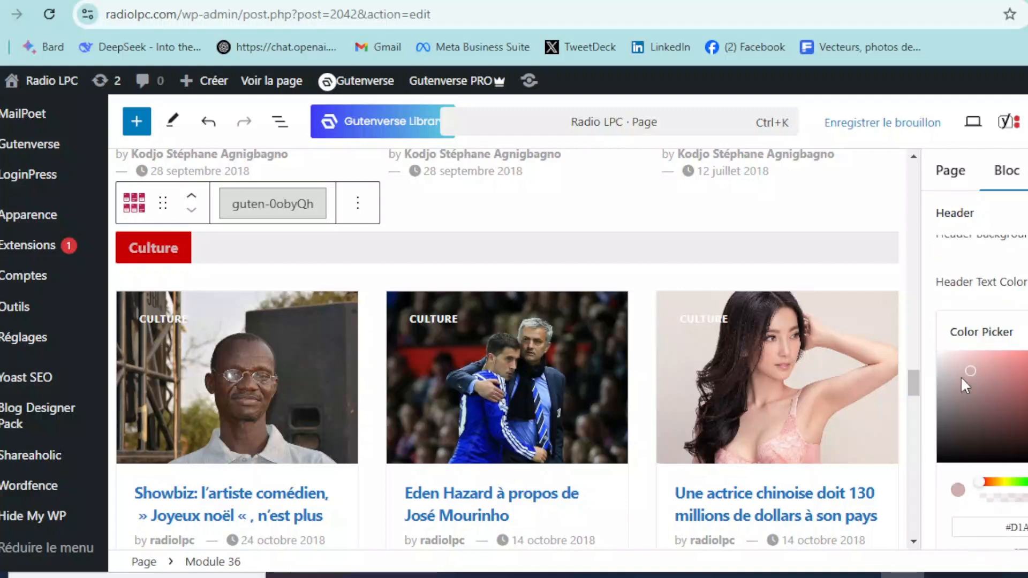
drag(924, 357, 664, 300)
click(991, 367)
click(1018, 328)
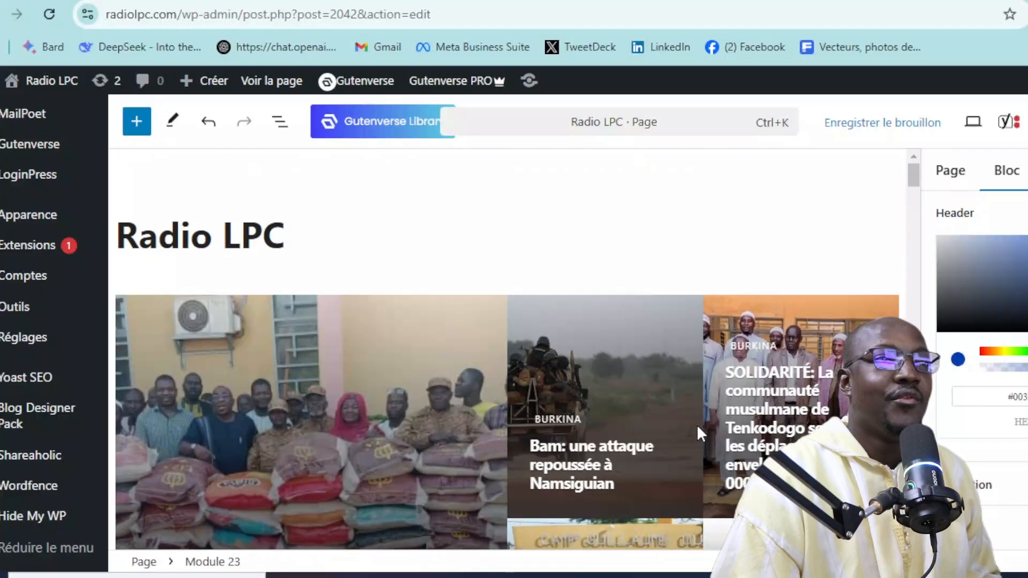
Check the homepage's Burkina and Monde sections in the editor and save the page as a draft.
scroll(696, 424, down, 10)
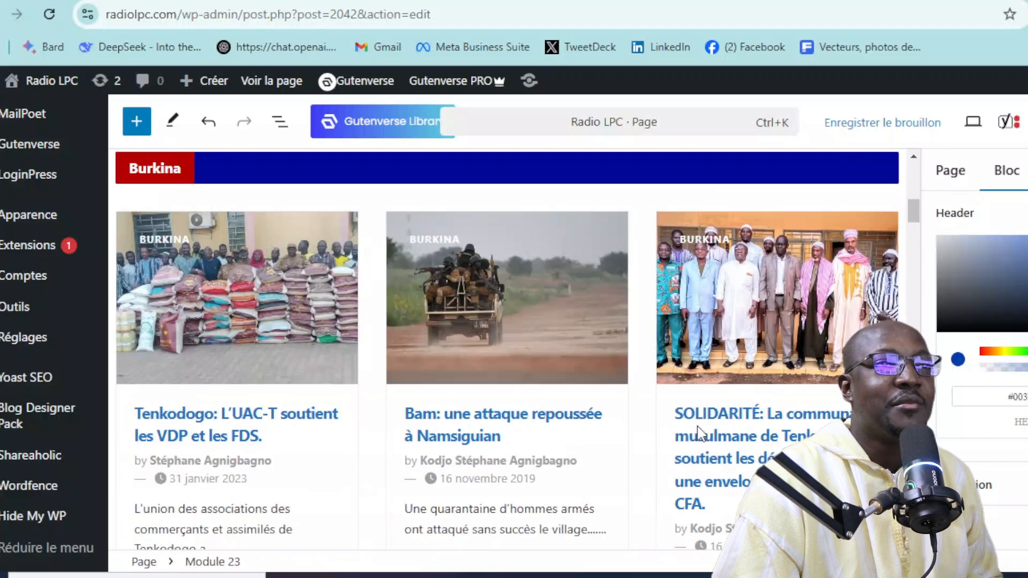
scroll(698, 427, down, 15)
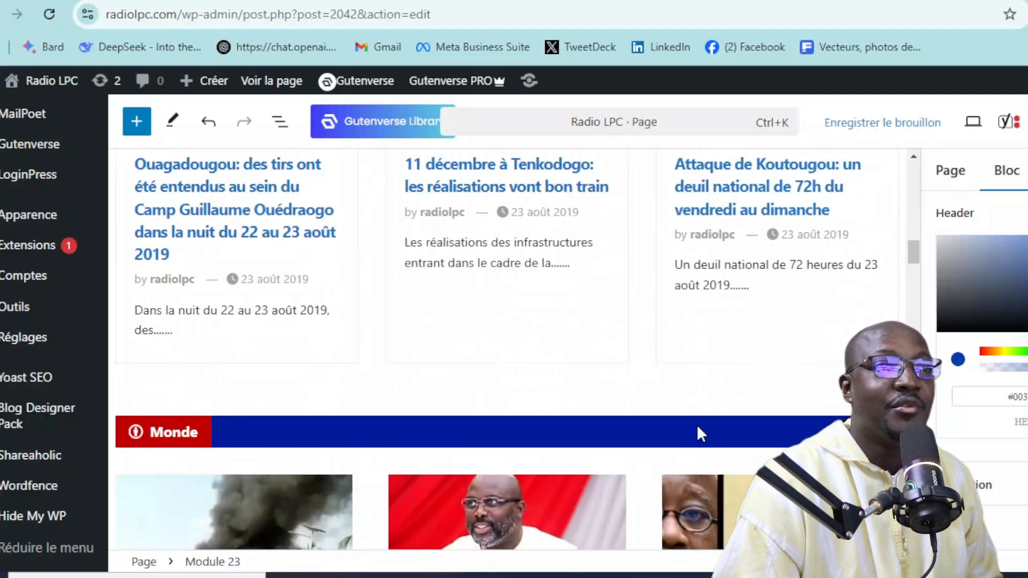
scroll(698, 428, down, 7)
scroll(699, 428, up, 3)
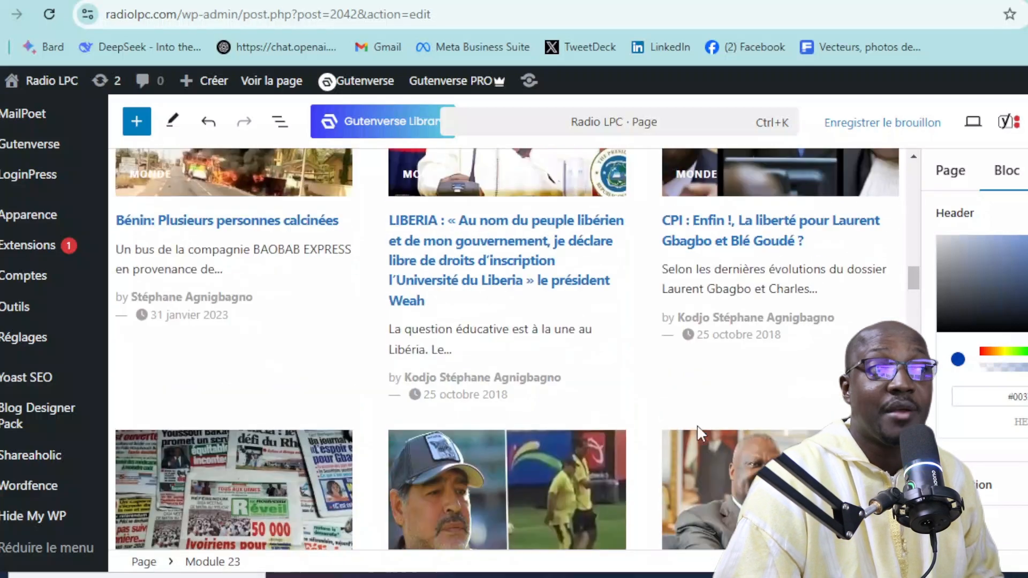
scroll(698, 431, up, 2)
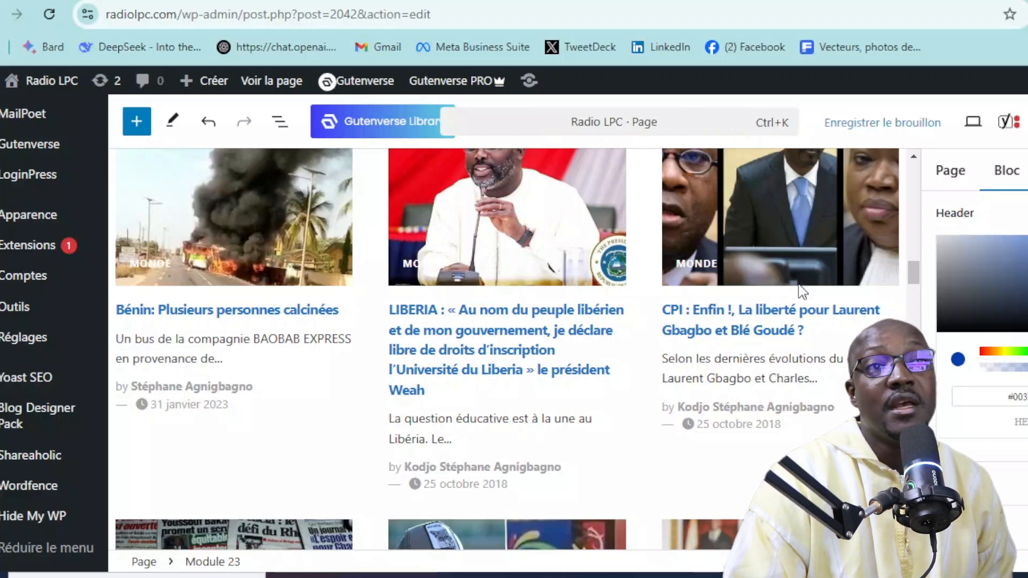
click(873, 127)
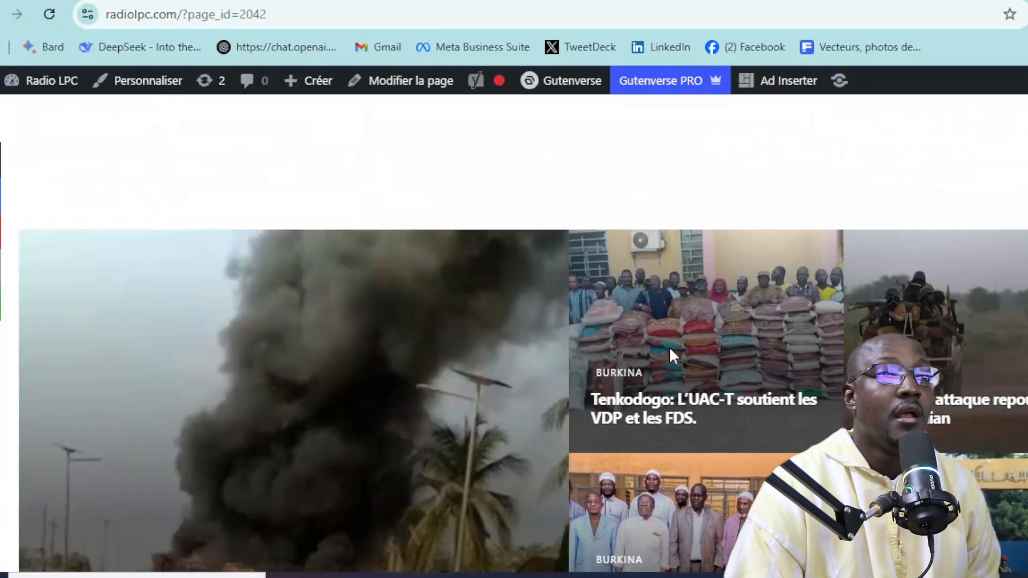
Examine the featured news grid and the Burkina header on the homepage's front-end preview.
scroll(672, 354, down, 5)
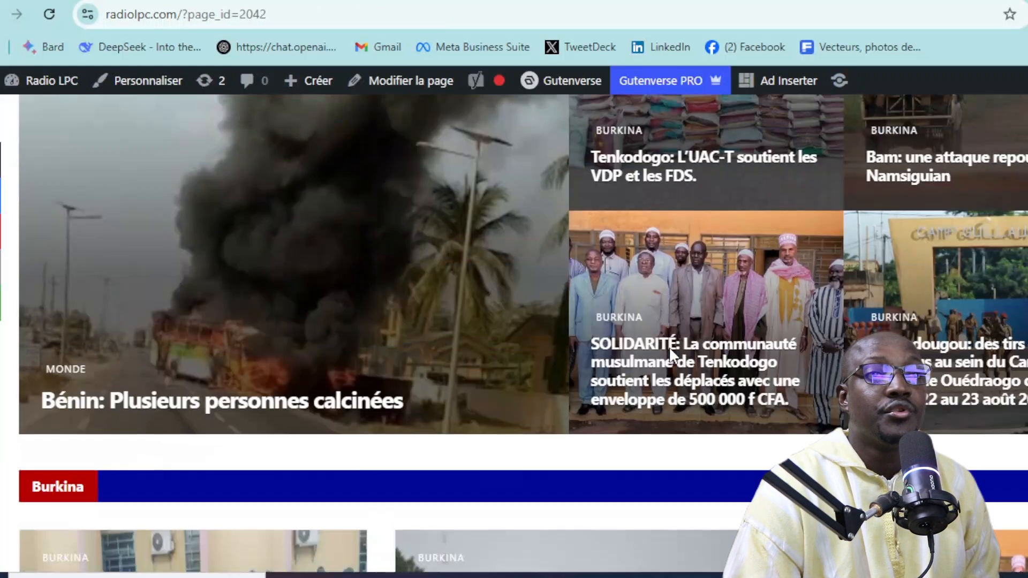
scroll(672, 354, up, 2)
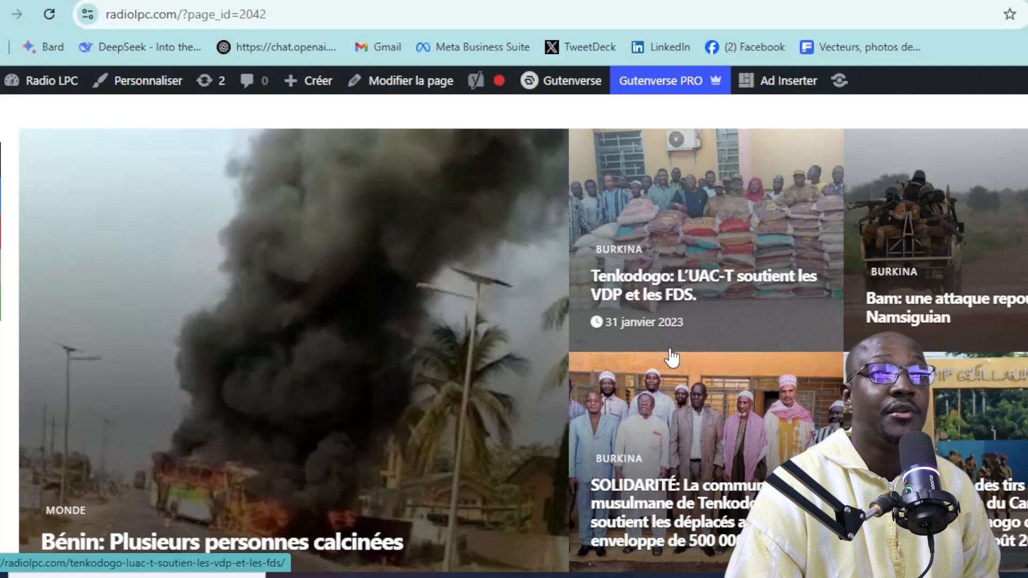
scroll(672, 358, down, 1)
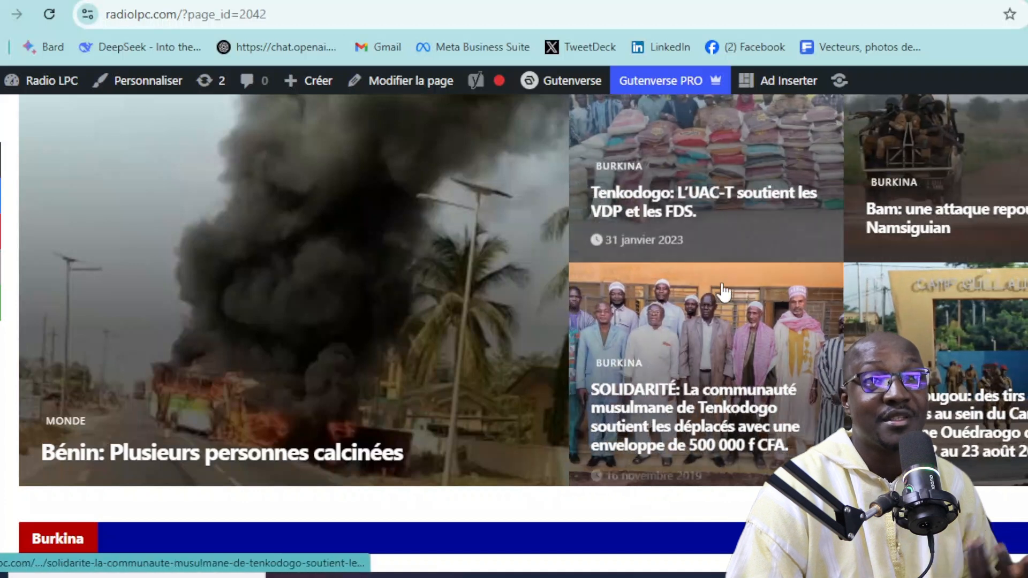
scroll(674, 310, down, 1)
scroll(673, 319, up, 3)
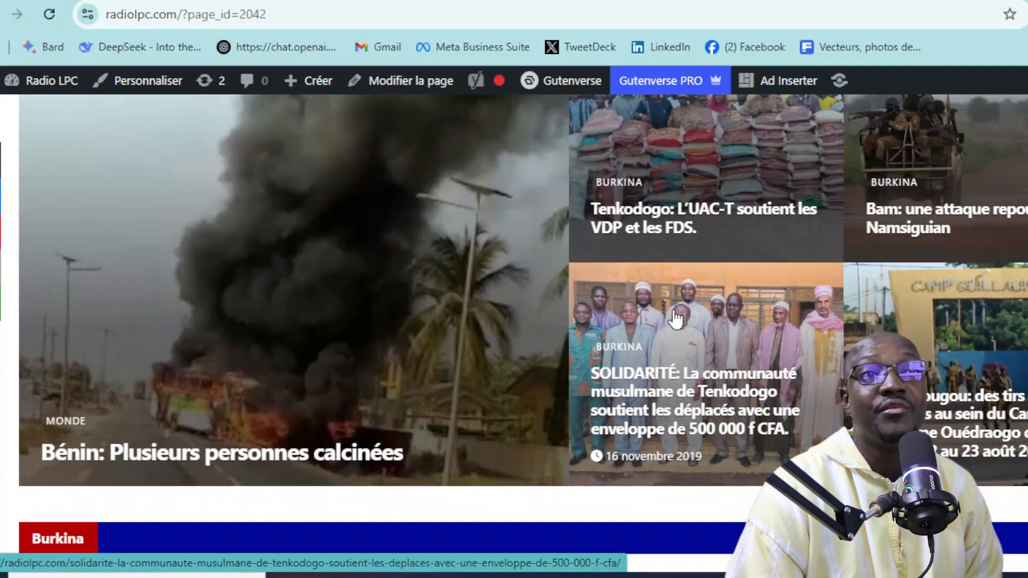
scroll(674, 318, down, 3)
scroll(676, 319, down, 1)
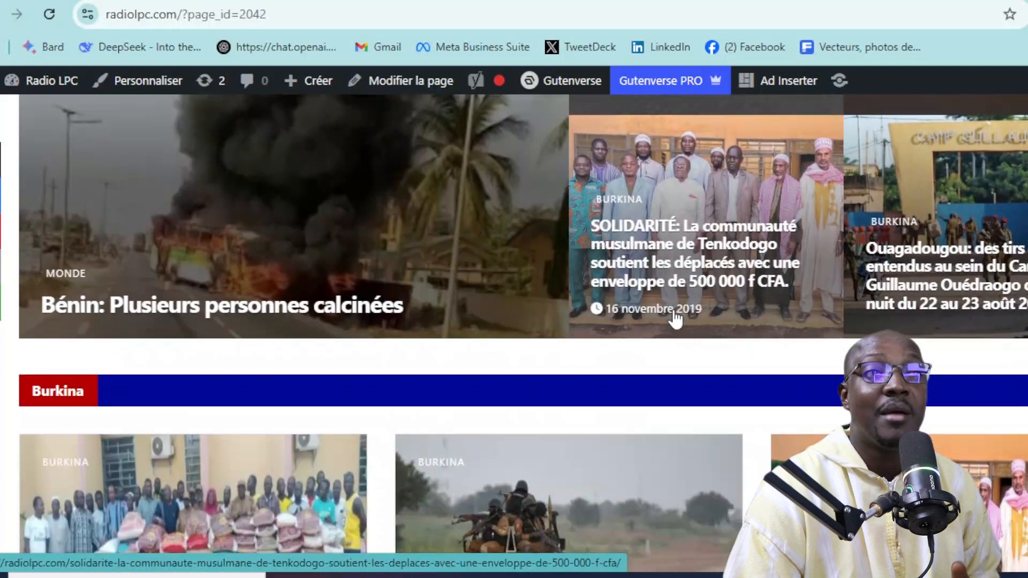
scroll(676, 319, down, 1)
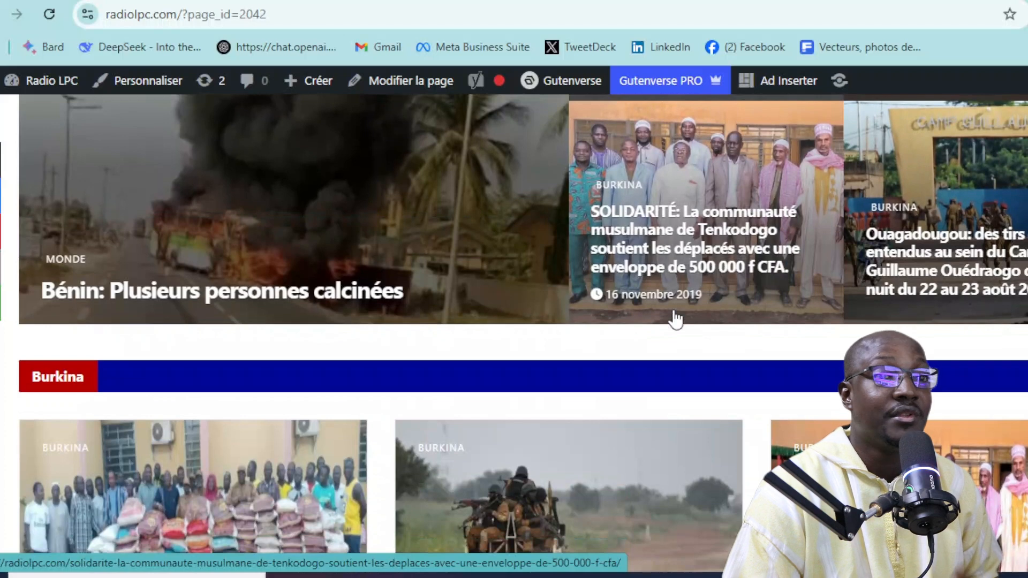
scroll(676, 319, down, 1)
Review the Burkina, Monde, Sport and Culture sections and their colored headers down the previewed homepage.
scroll(609, 325, down, 5)
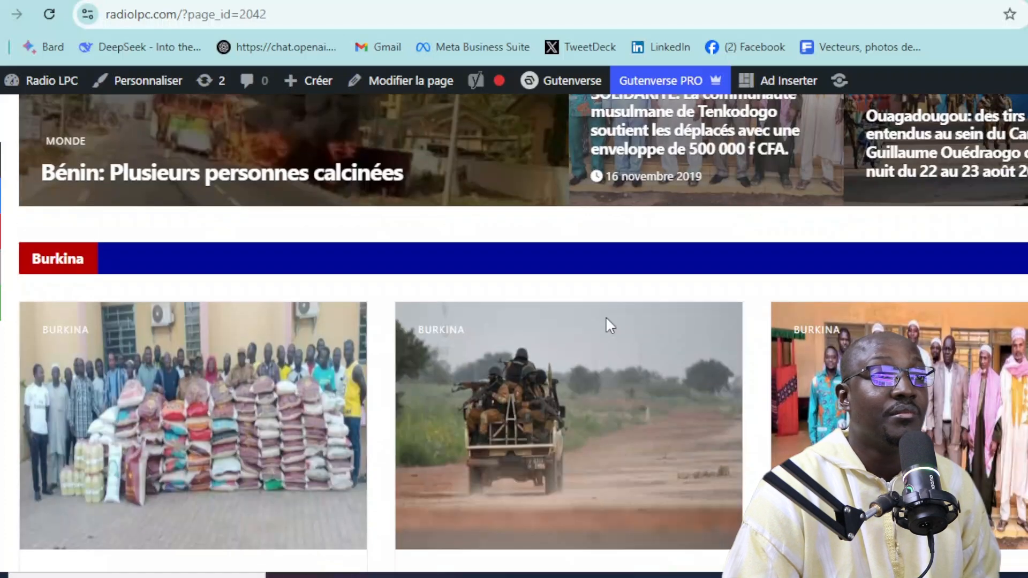
scroll(609, 325, down, 5)
scroll(608, 325, up, 5)
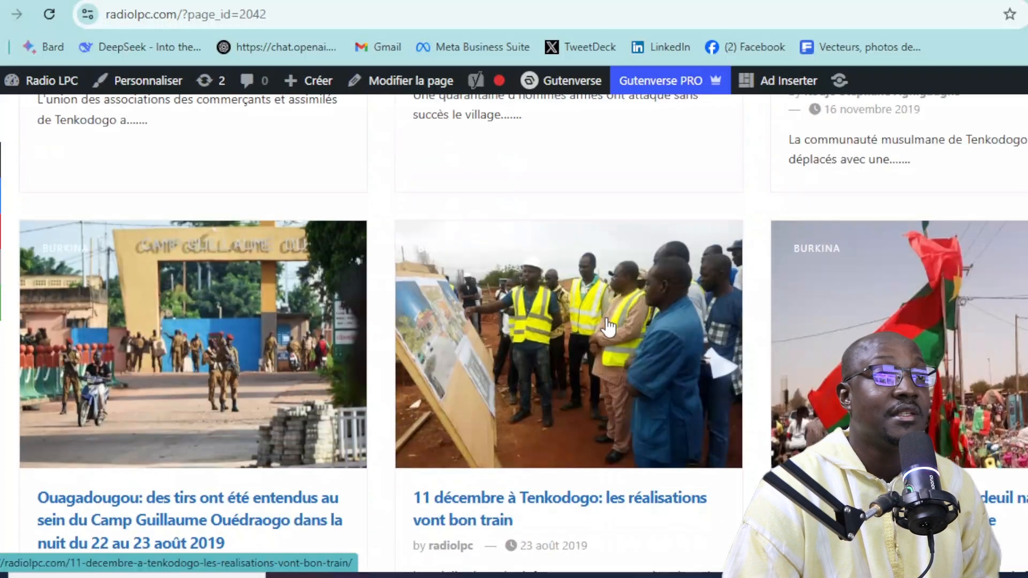
scroll(609, 325, down, 5)
scroll(609, 325, down, 7)
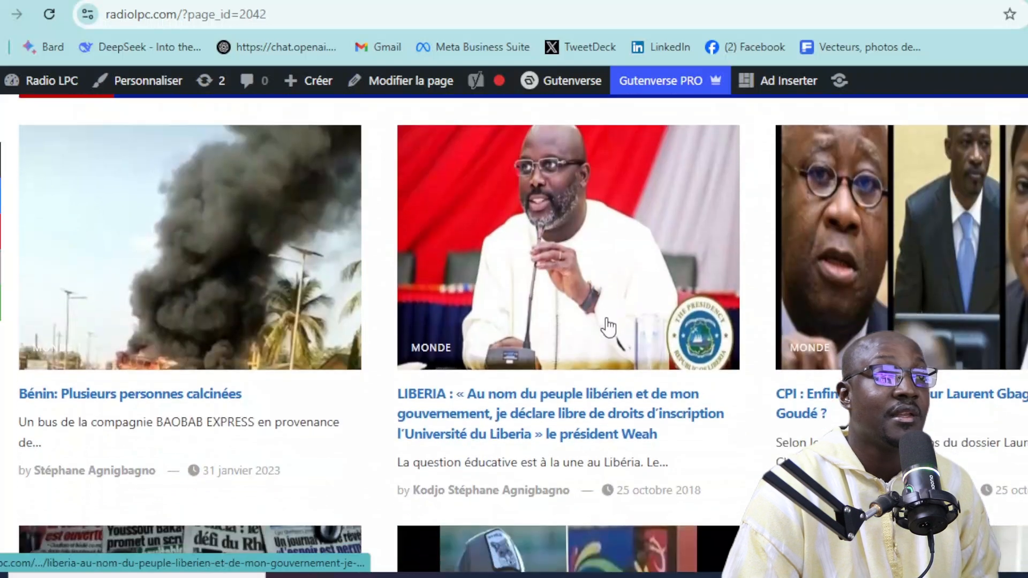
scroll(608, 325, down, 10)
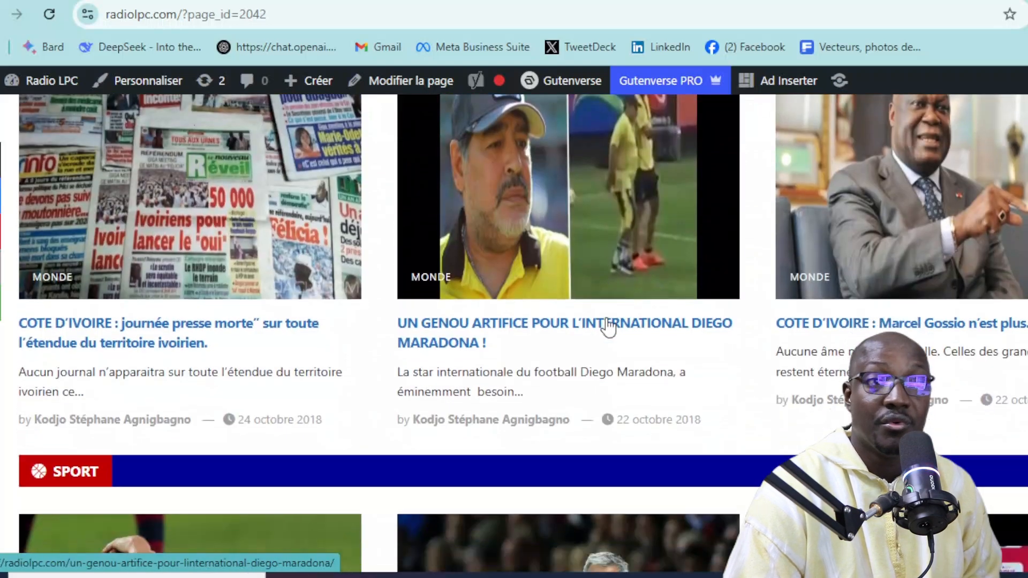
scroll(609, 325, down, 10)
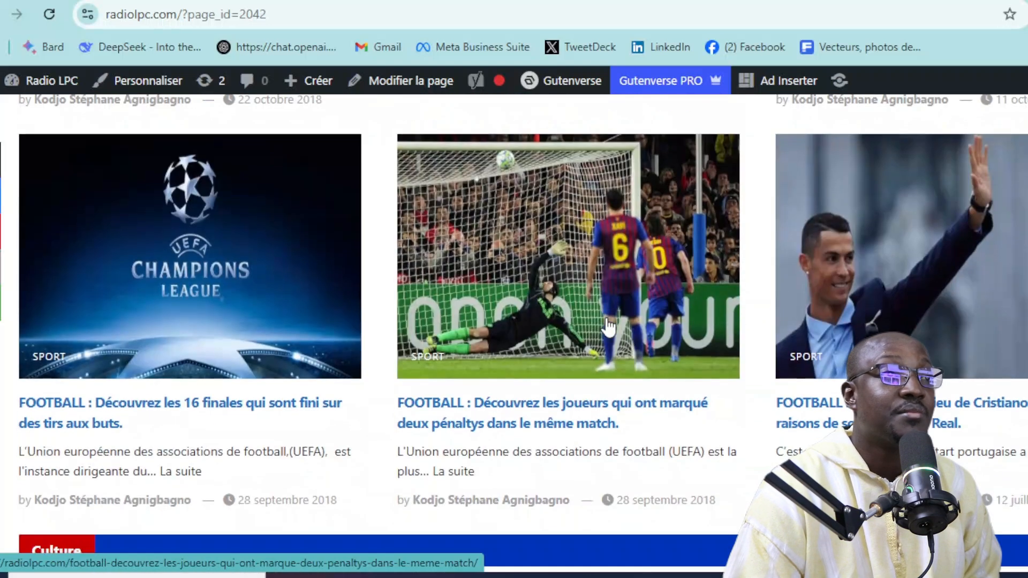
scroll(609, 325, down, 5)
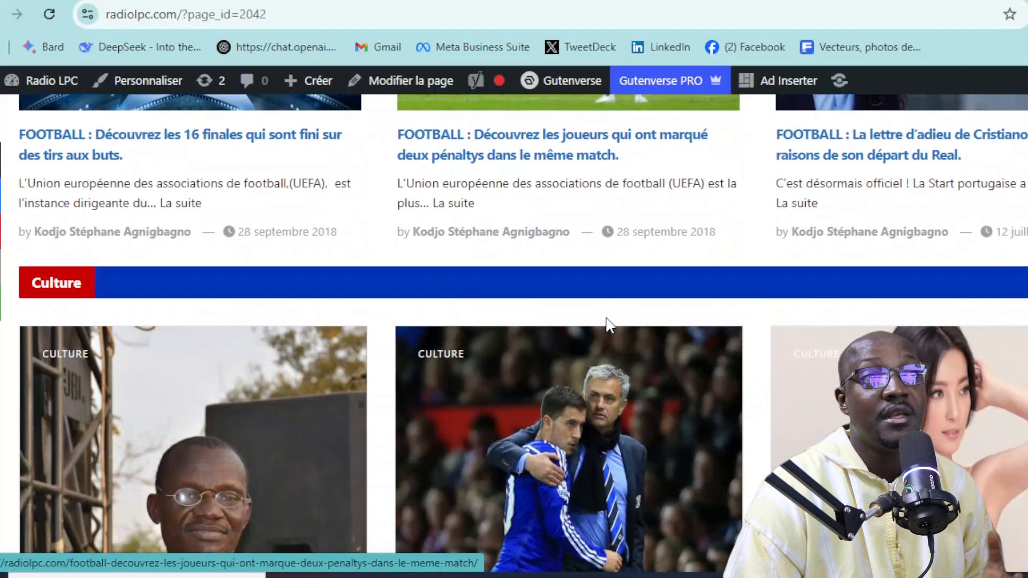
scroll(609, 324, down, 2)
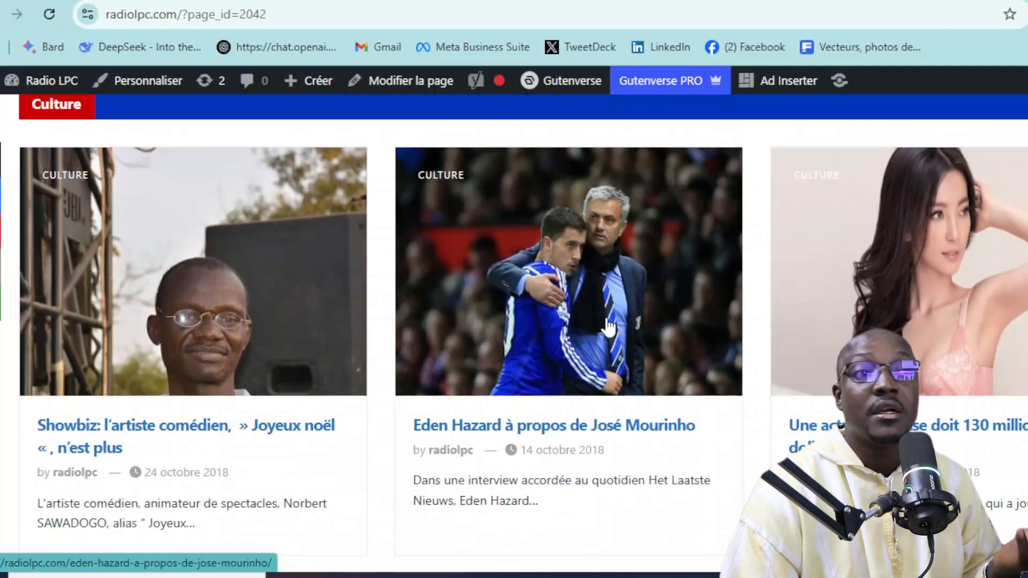
scroll(608, 325, down, 10)
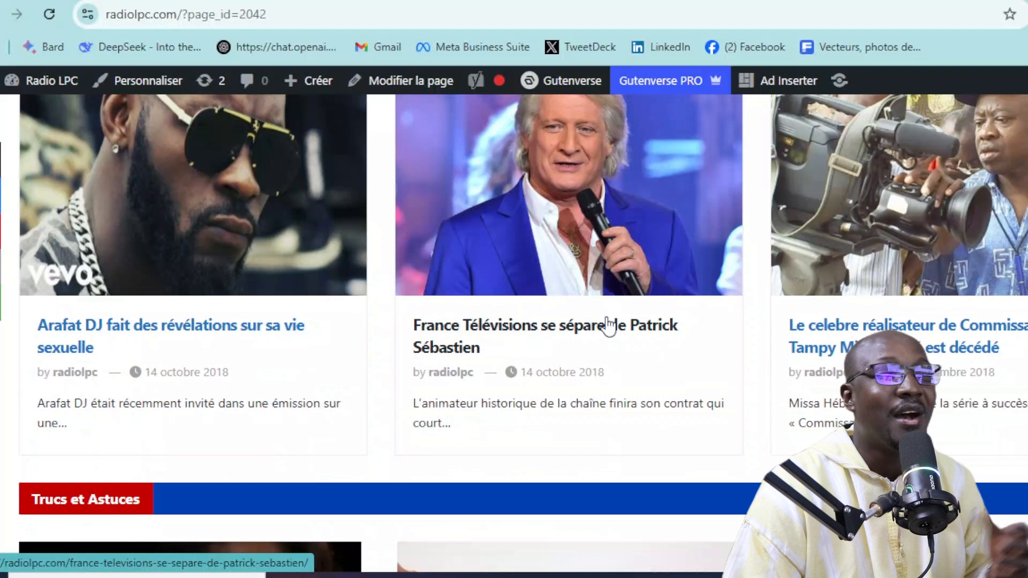
scroll(608, 325, up, 12)
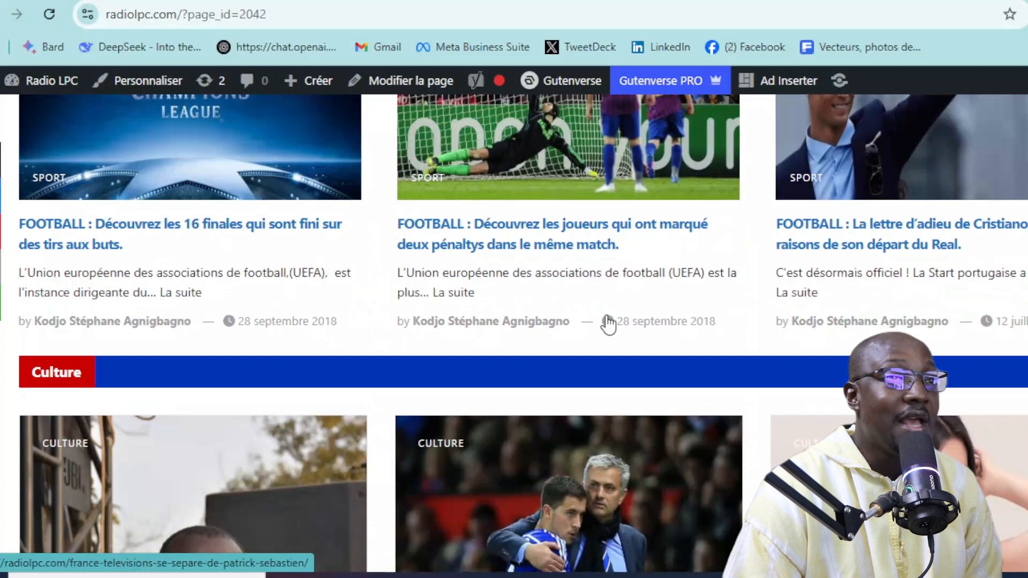
Examine the Culture and Trucs et Astuces sections, their headers and article cards, in the lower part of the homepage preview.
scroll(608, 325, down, 5)
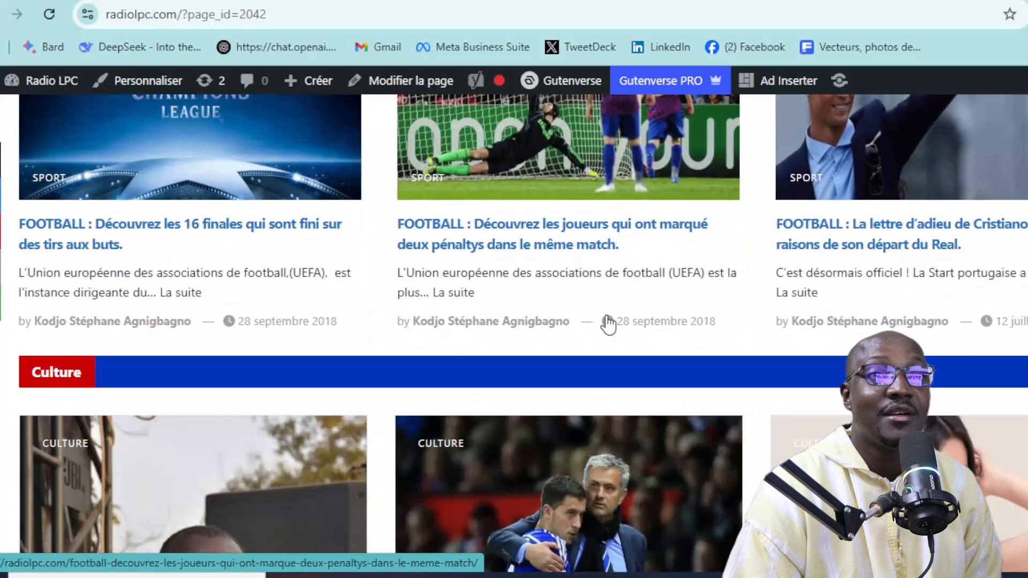
scroll(609, 325, down, 2)
scroll(609, 321, down, 2)
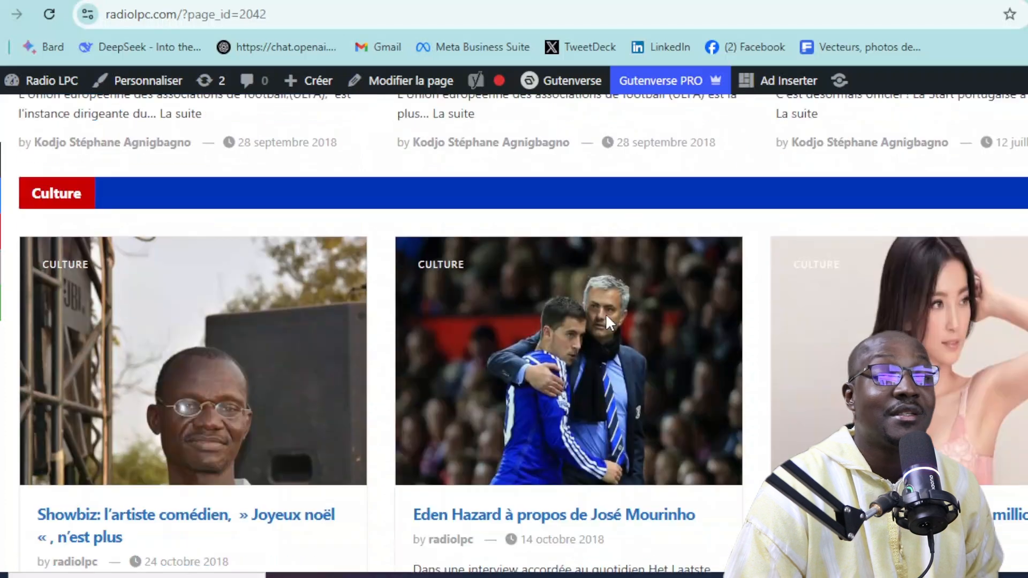
scroll(609, 323, down, 5)
scroll(608, 324, down, 5)
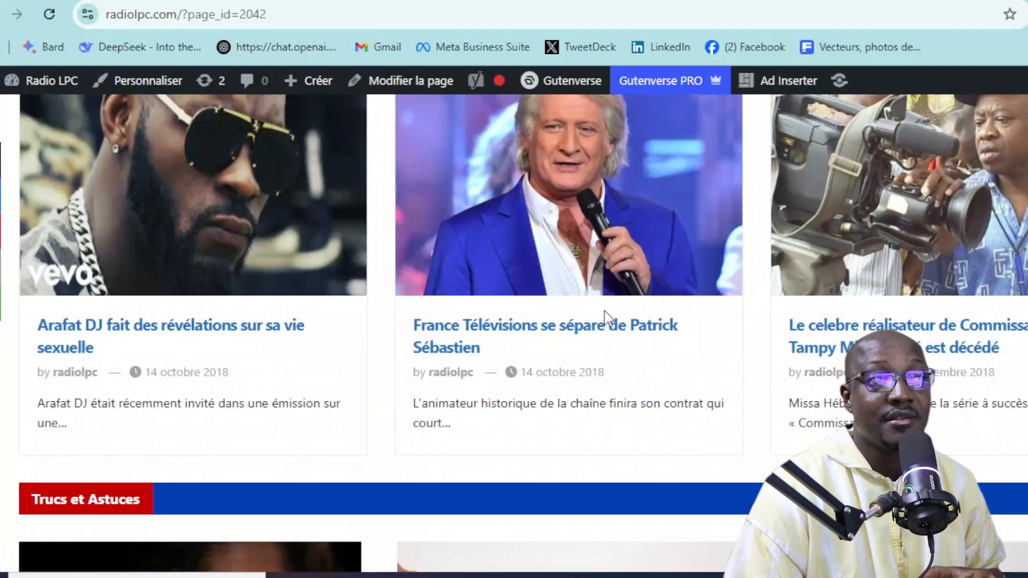
scroll(607, 319, down, 5)
scroll(606, 320, down, 8)
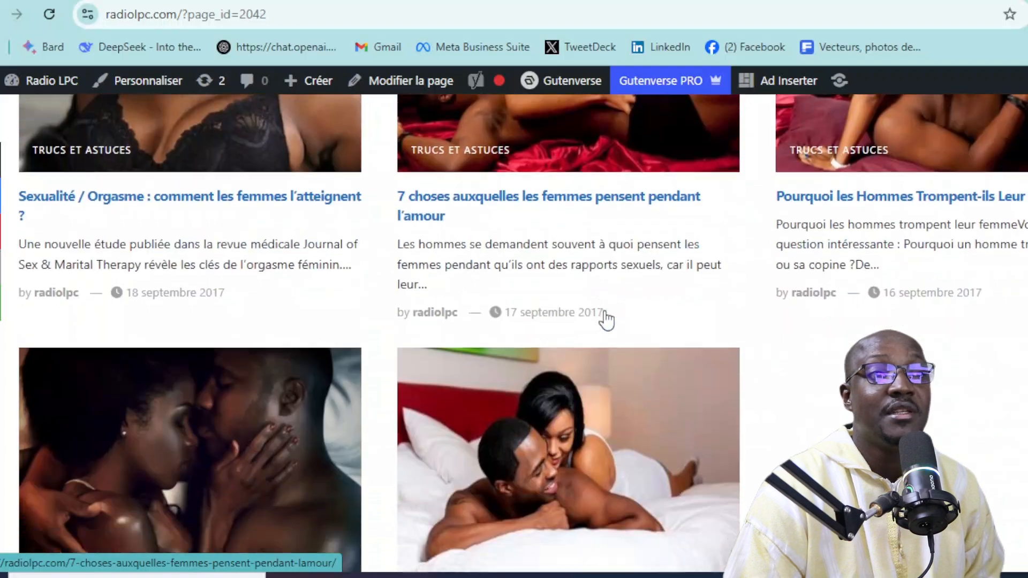
scroll(606, 317, down, 6)
Review the whole homepage preview again, from the featured news grid and Burkina section down to the Trucs et Astuces section.
scroll(607, 317, up, 15)
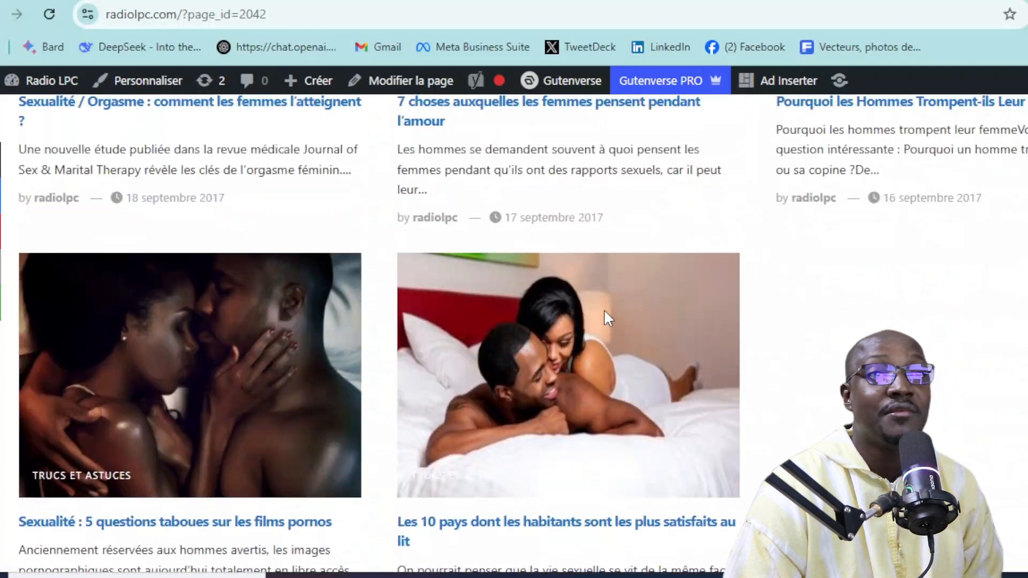
scroll(608, 319, down, 20)
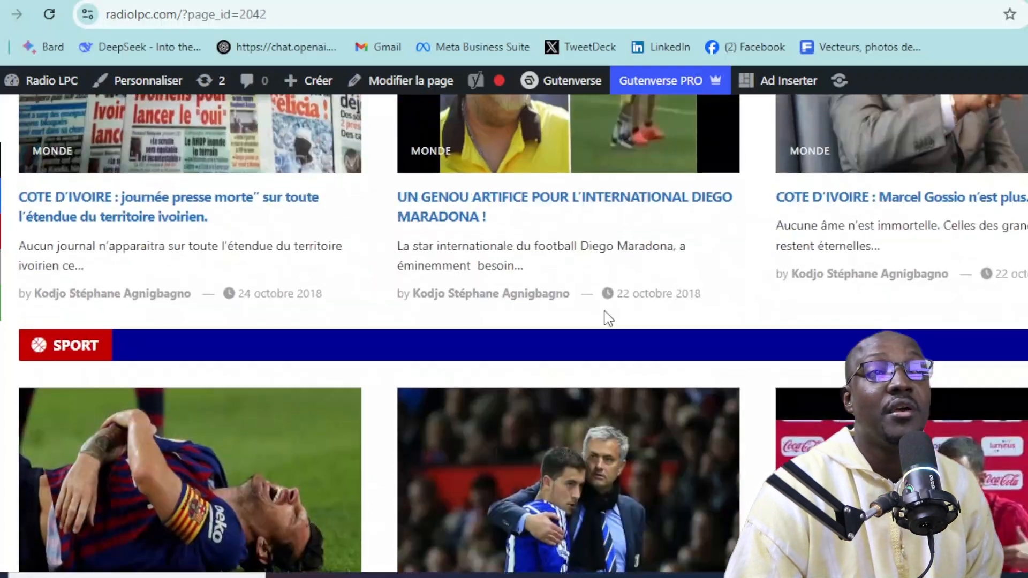
scroll(608, 319, up, 20)
scroll(604, 317, down, 5)
scroll(607, 317, up, 1)
scroll(609, 316, down, 4)
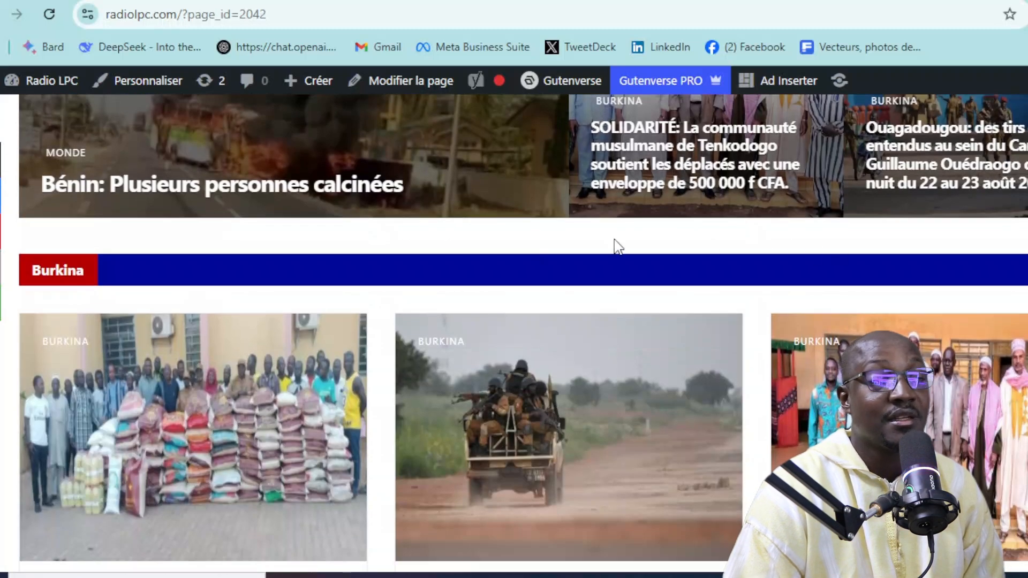
scroll(734, 333, down, 18)
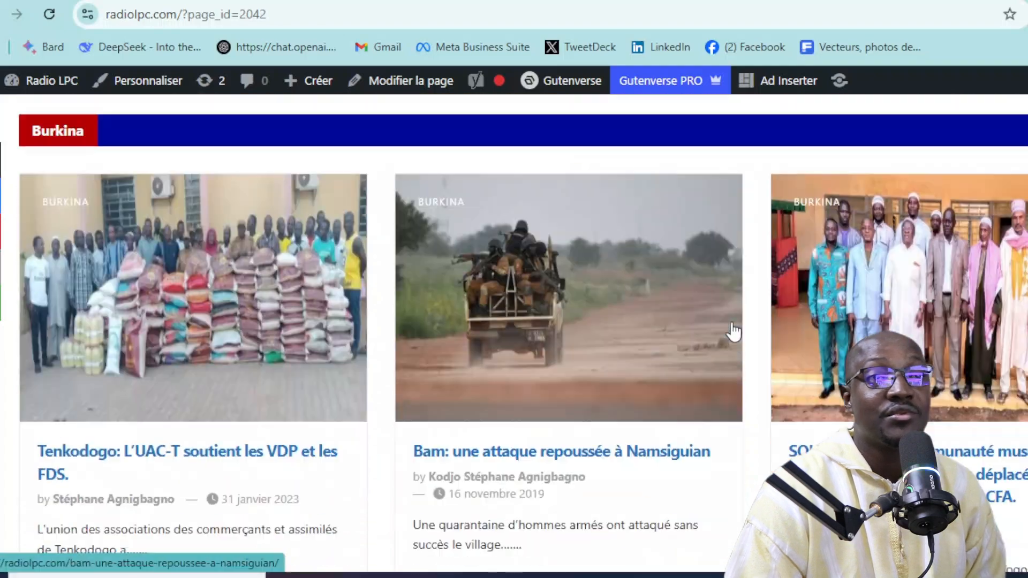
scroll(734, 333, down, 20)
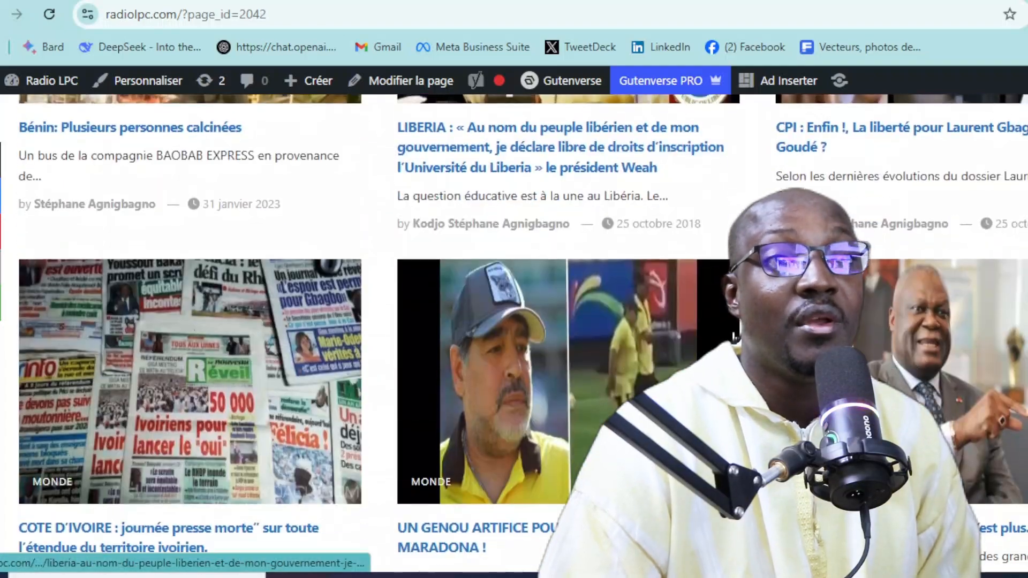
scroll(523, 333, down, 14)
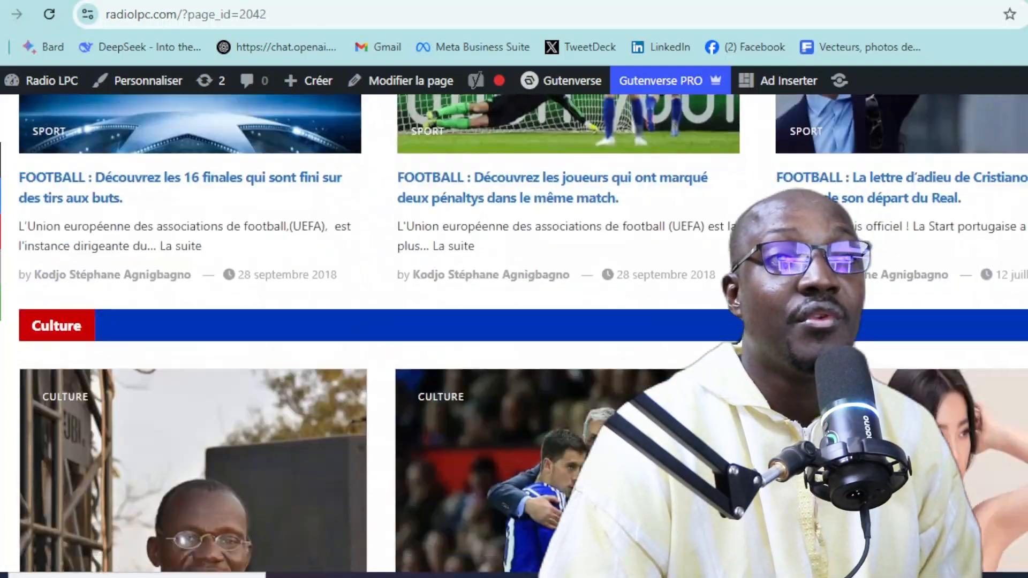
scroll(522, 333, down, 5)
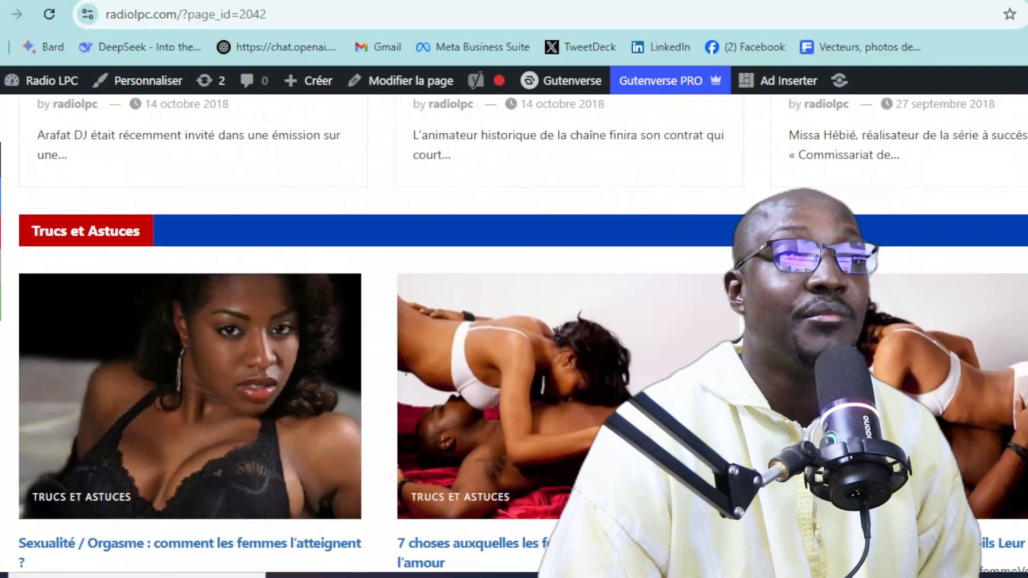